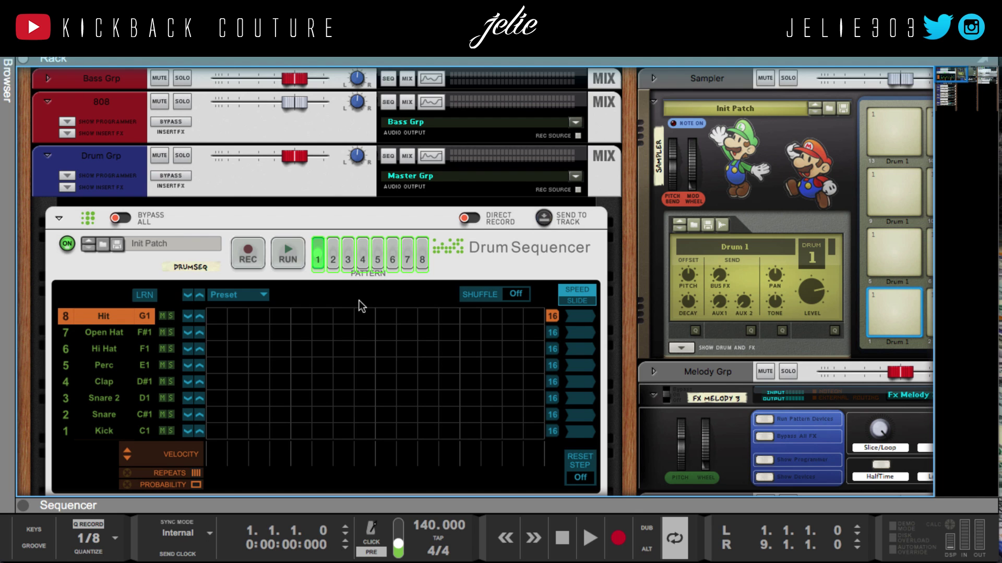
Examine the pattern clips on the DrumSeq track in the sequencer and return to the rack
drag(403, 502, 396, 83)
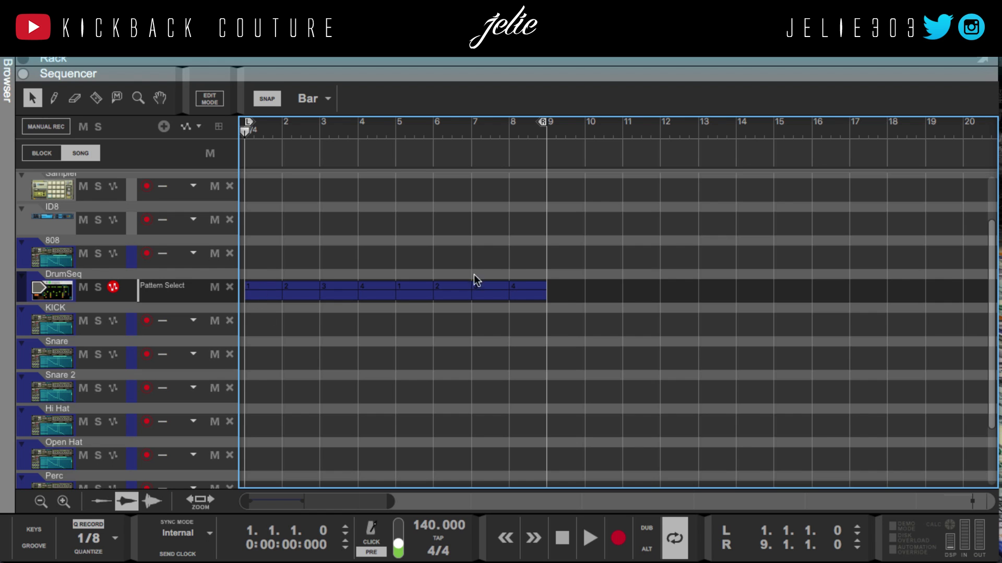
drag(566, 248, 217, 323)
click(331, 212)
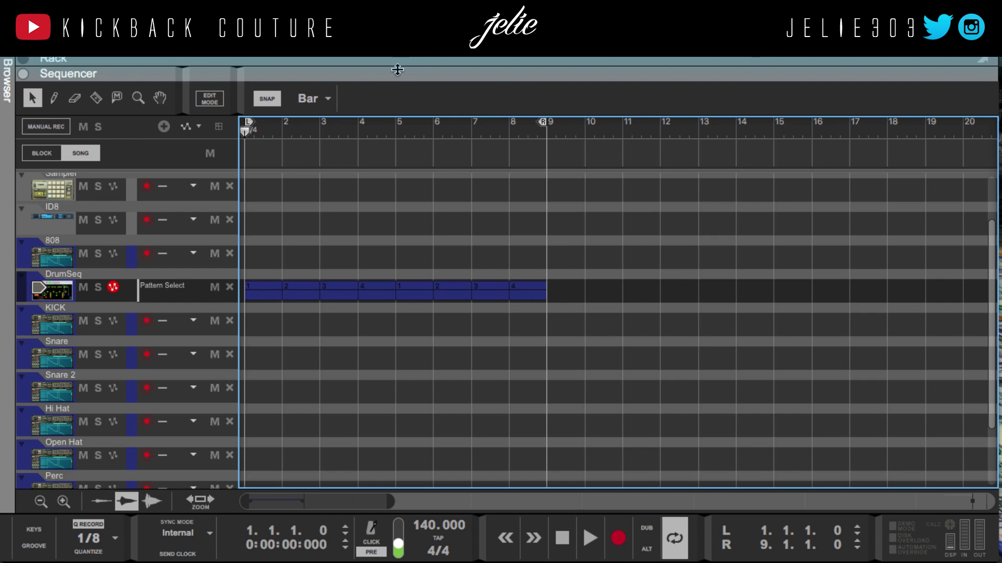
drag(398, 70, 397, 504)
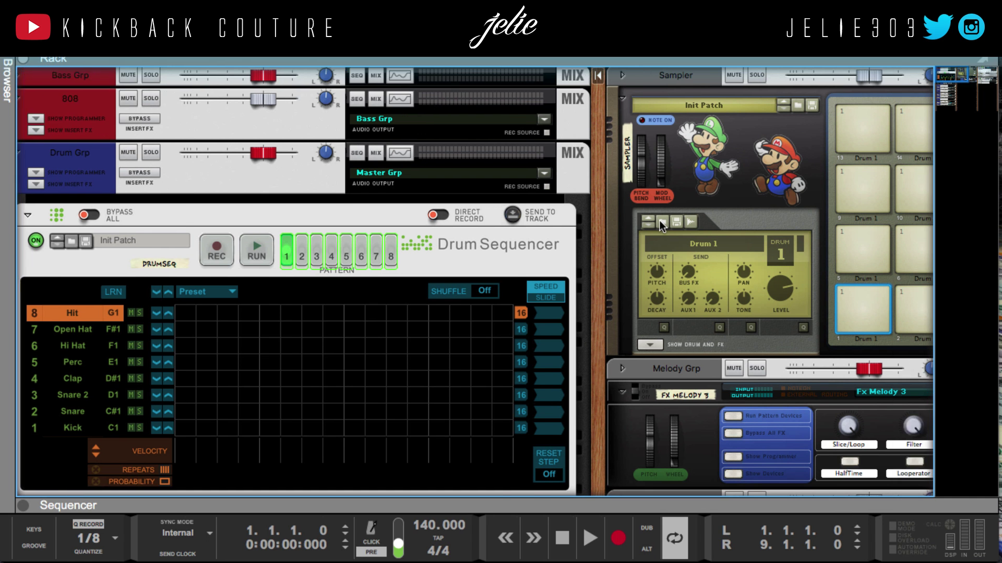
Add a Drum Sequencer player to the Sampler device in the rack
scroll(659, 223, right, 7)
click(365, 166)
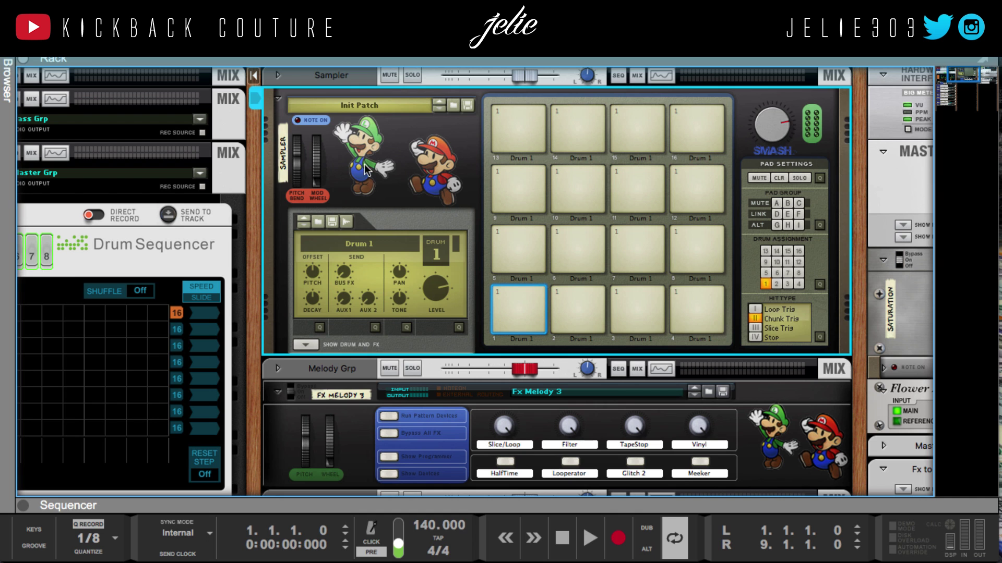
click(7, 81)
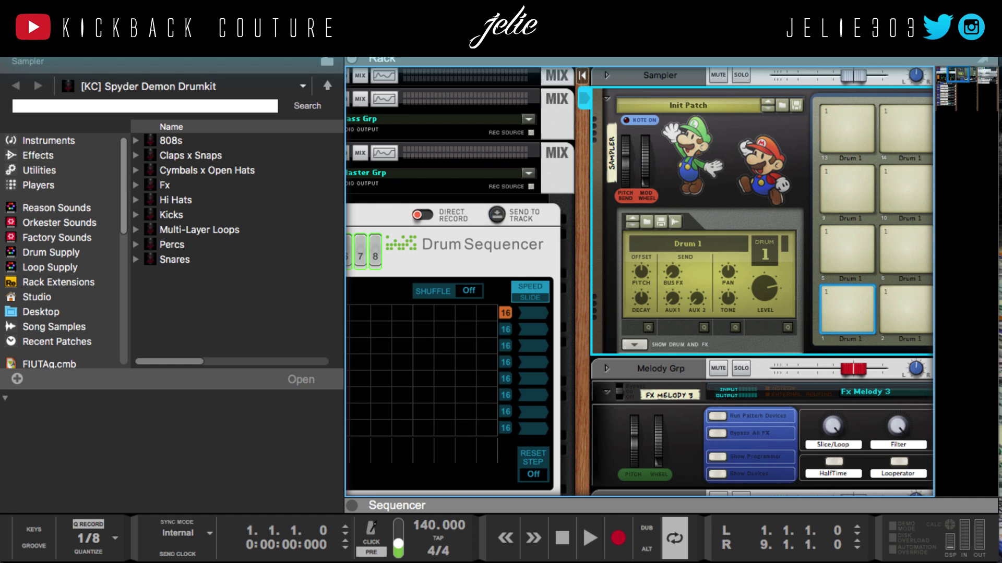
click(65, 185)
drag(228, 293, 745, 152)
click(6, 58)
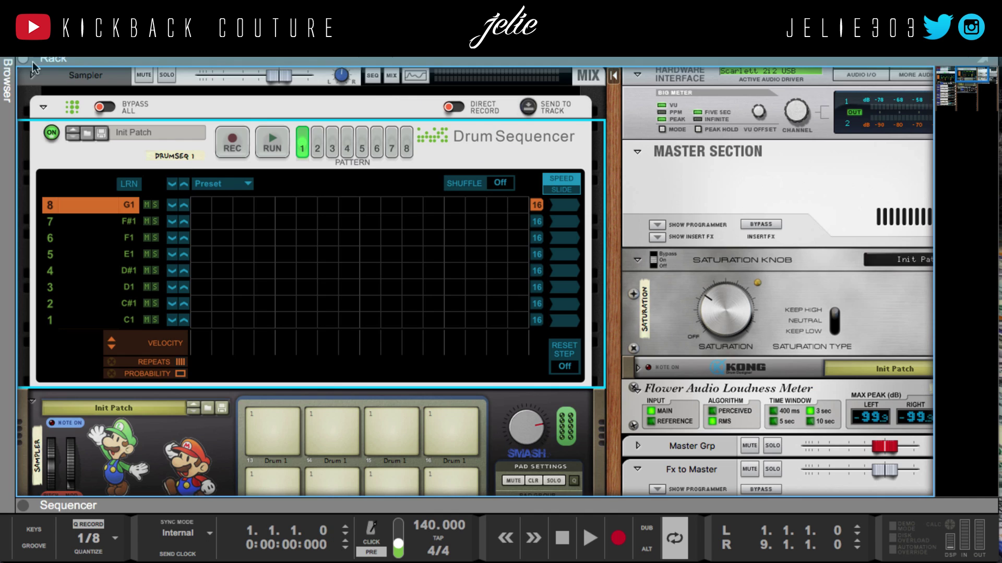
Create a pattern selection automation lane for the Sampler's Drum Sequencer
scroll(343, 321, left, 5)
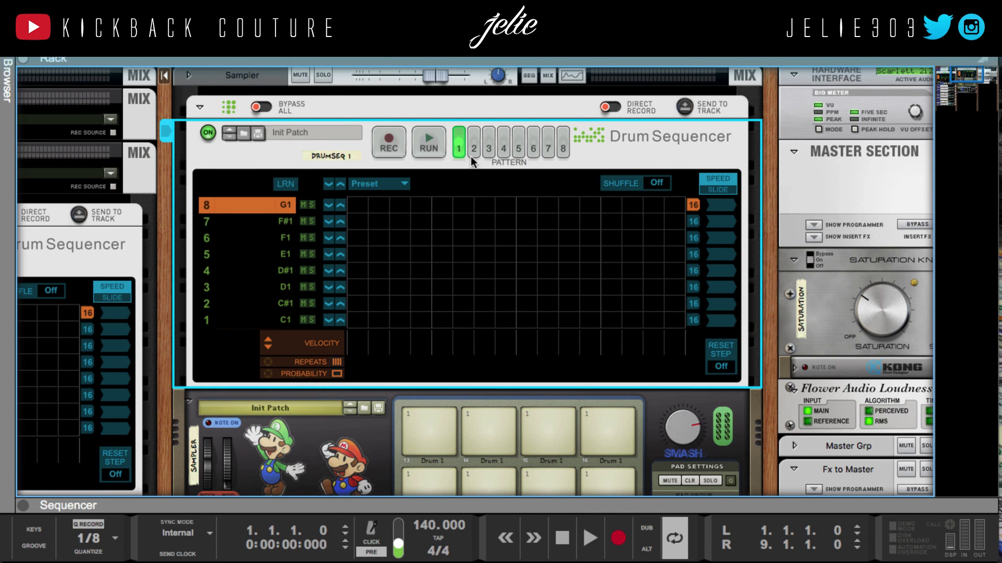
right_click(456, 141)
click(464, 104)
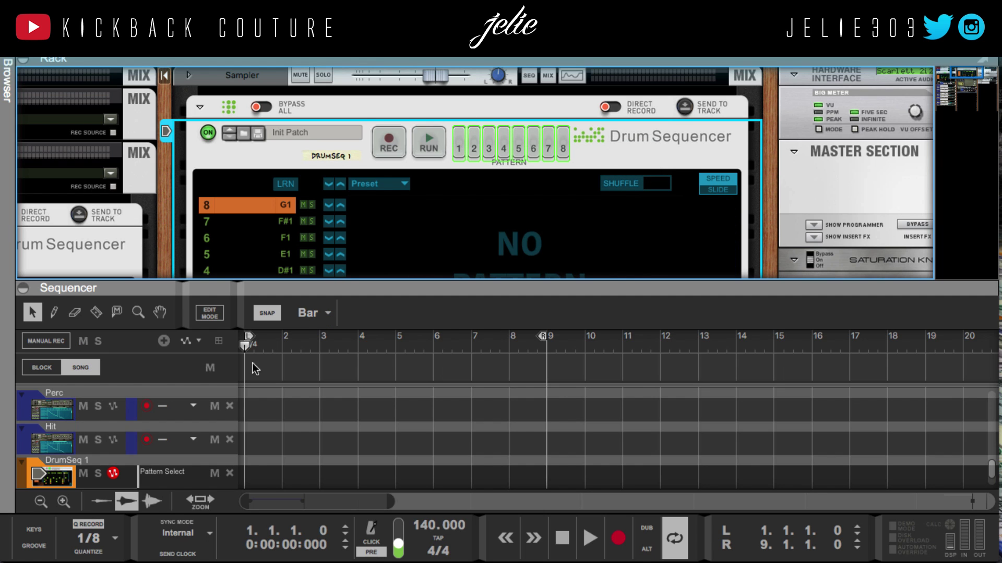
Draw a one-bar pattern 4 clip in bar 1 of the DrumSeq 1 Pattern Select lane
double_click(270, 286)
click(94, 445)
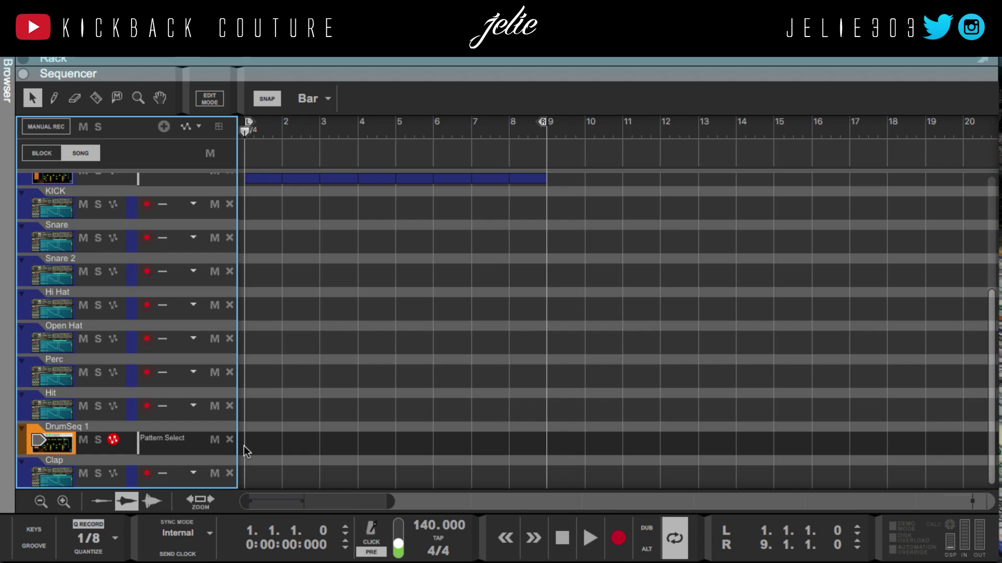
key(w)
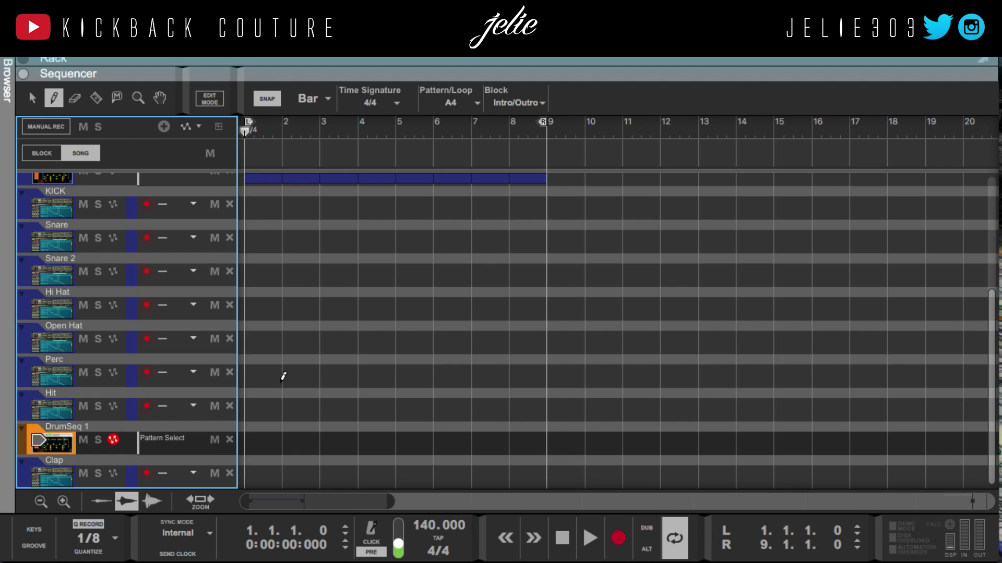
click(249, 443)
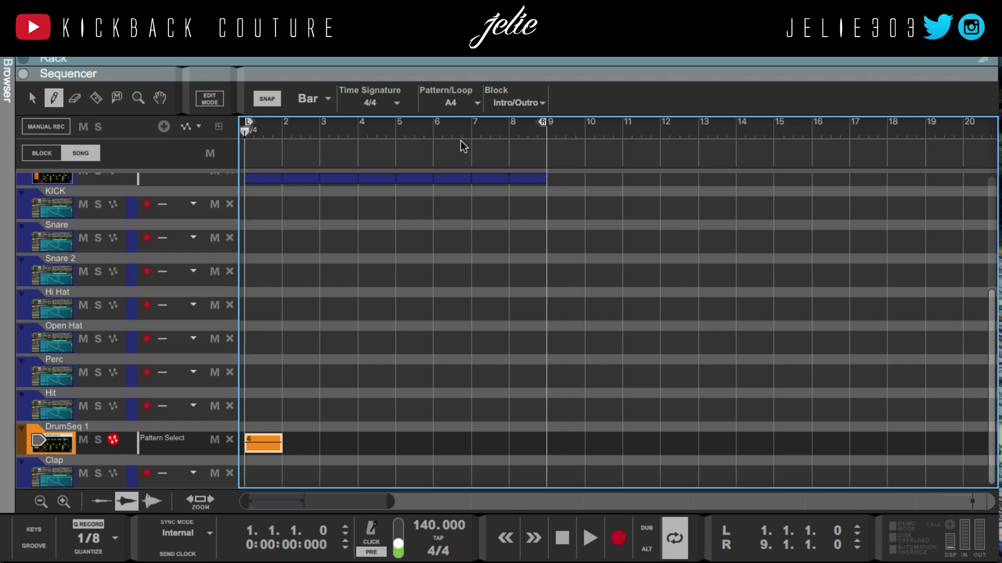
Replace the clip in bar 1 of the DrumSeq 1 lane with a one-bar pattern 1 clip
click(462, 108)
click(469, 182)
key(e)
click(252, 441)
key(w)
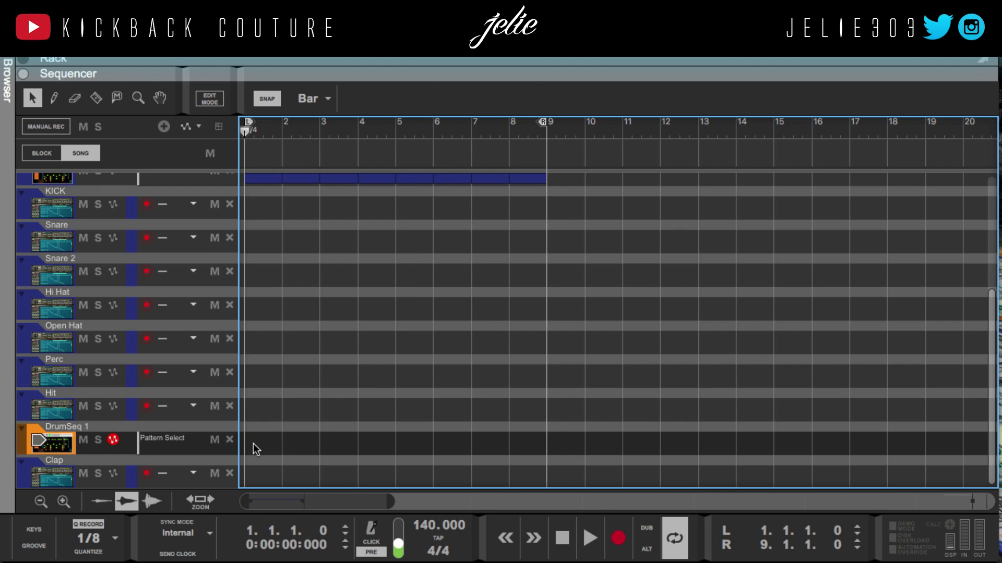
click(248, 442)
Draw one-bar pattern 2 clips in bars 2, 3 and 4 of the DrumSeq 1 lane
click(449, 104)
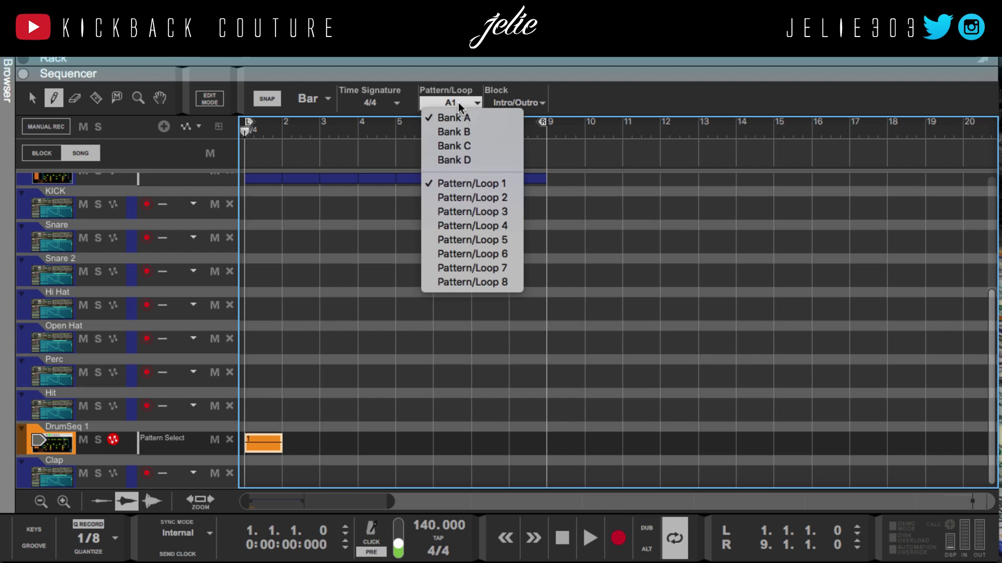
click(474, 197)
click(296, 441)
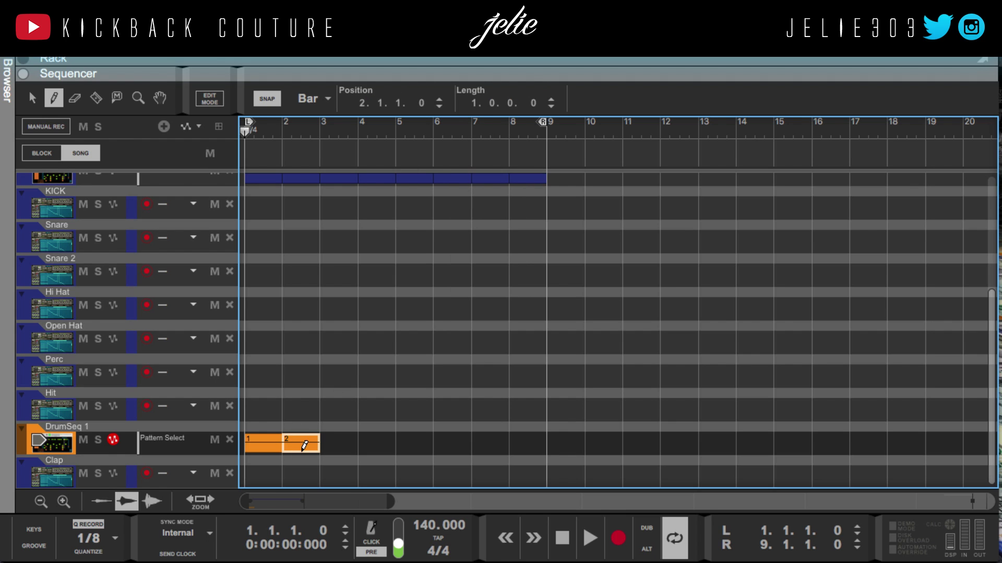
click(332, 443)
click(380, 441)
Assign patterns 3 and 4 to the clips in bars 3 and 4, and duplicate all four clips into bars 5 to 8
key(q)
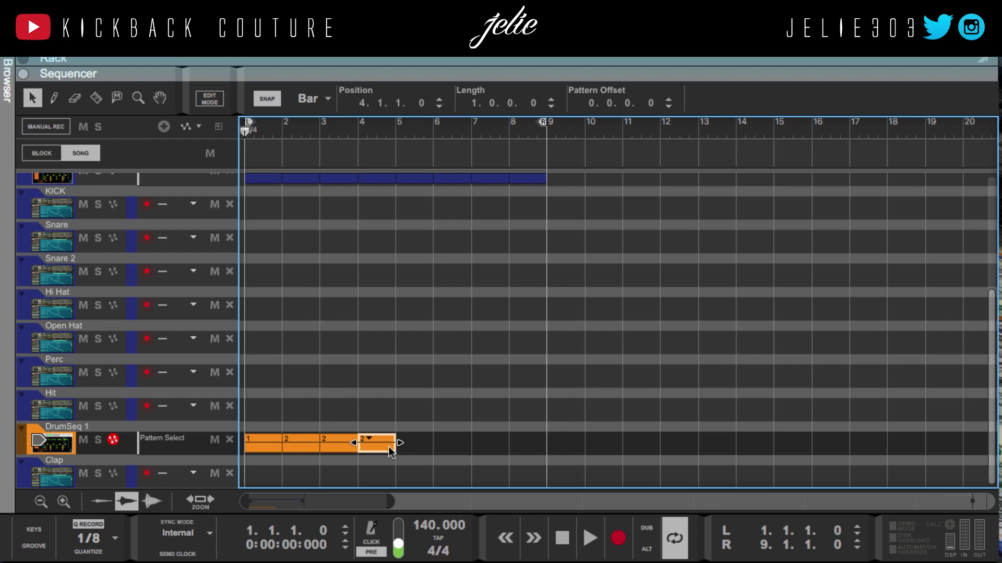
click(323, 443)
click(344, 475)
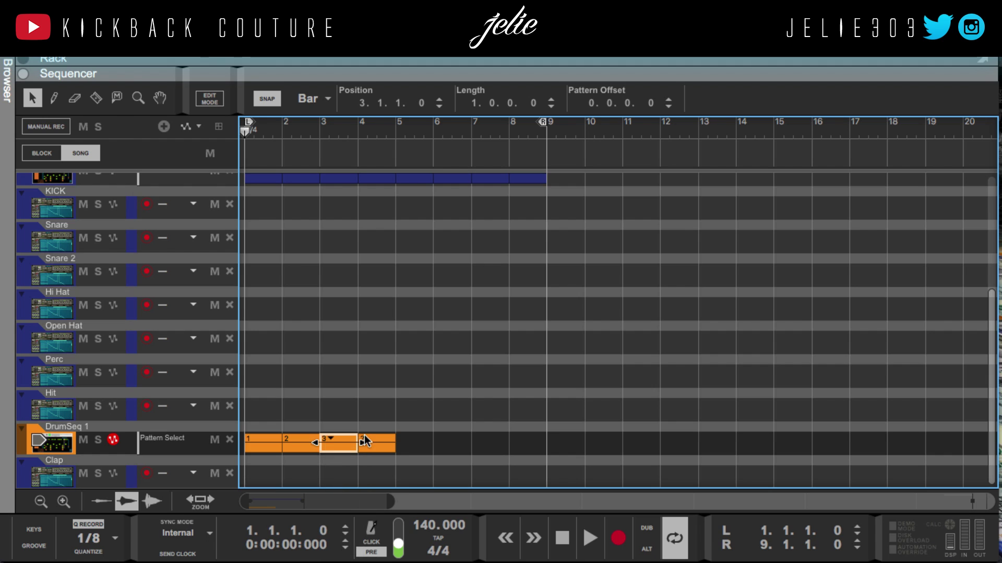
click(368, 442)
click(387, 488)
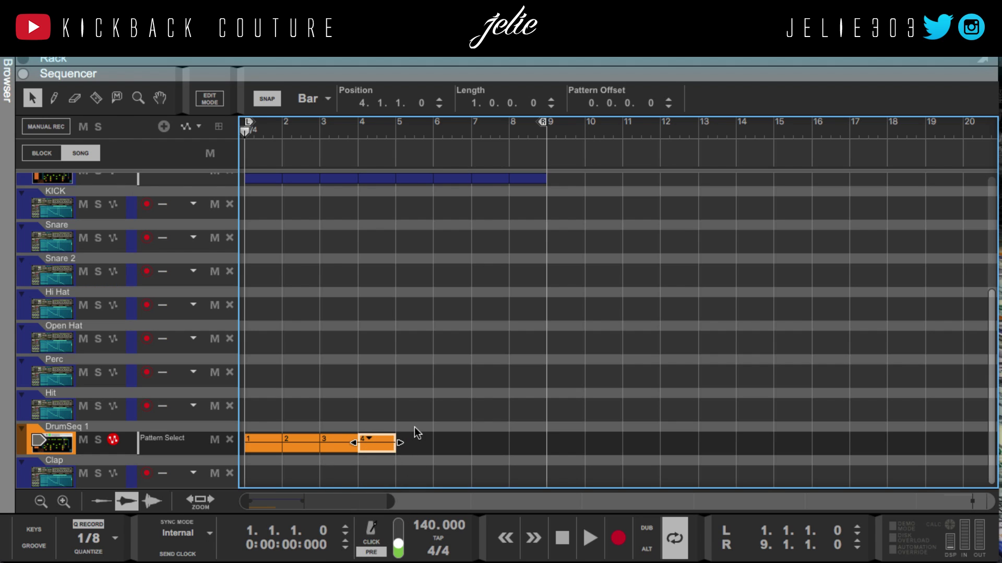
drag(415, 427, 198, 455)
key(ctrl+d)
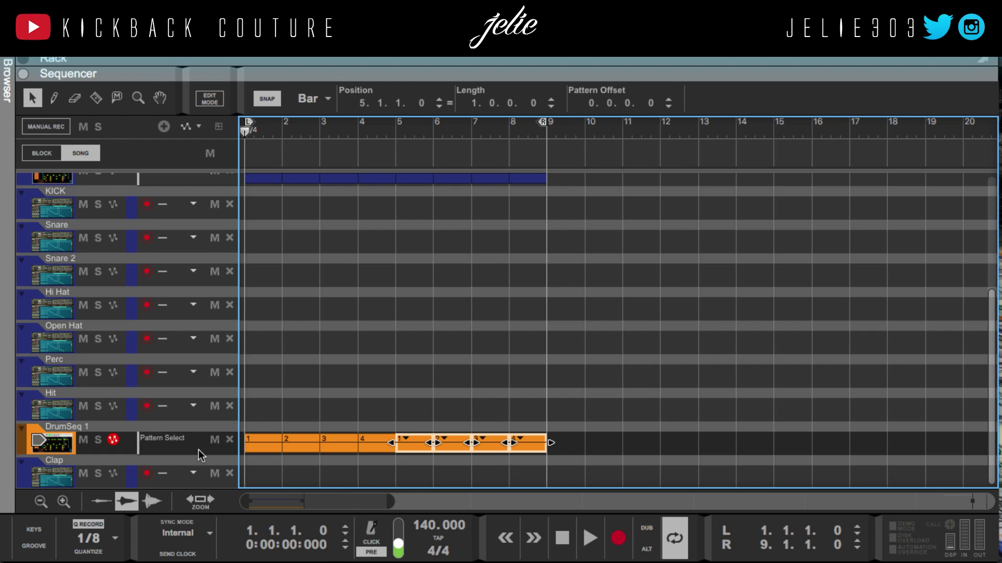
Delete all clips on DrumSeq 1 and remove its track while keeping the device
key(Delete)
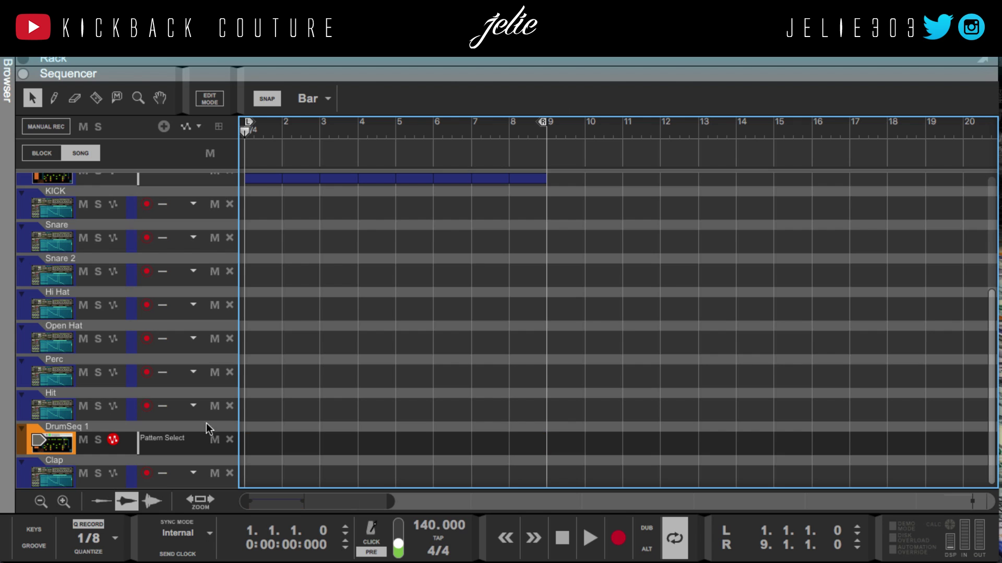
click(84, 440)
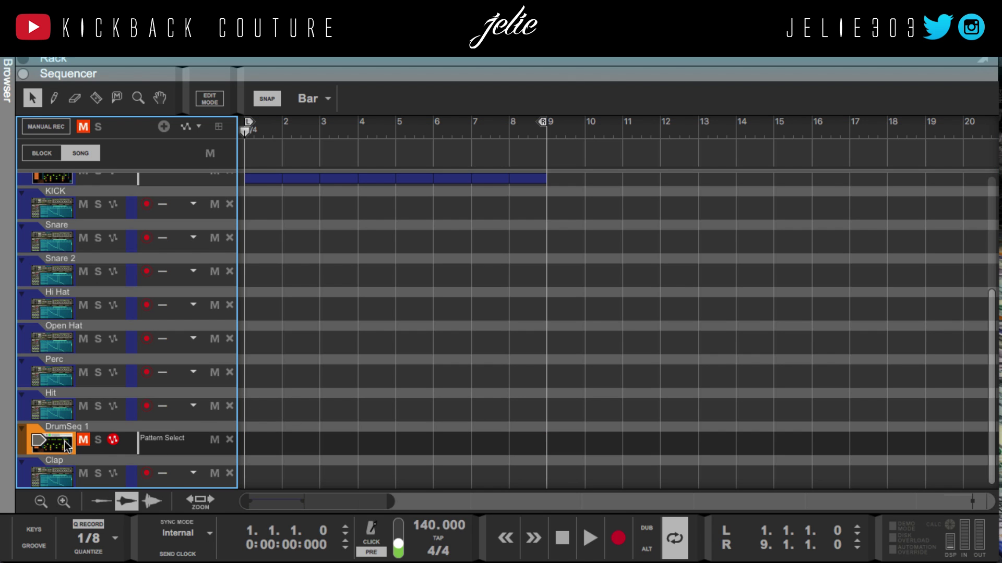
right_click(35, 438)
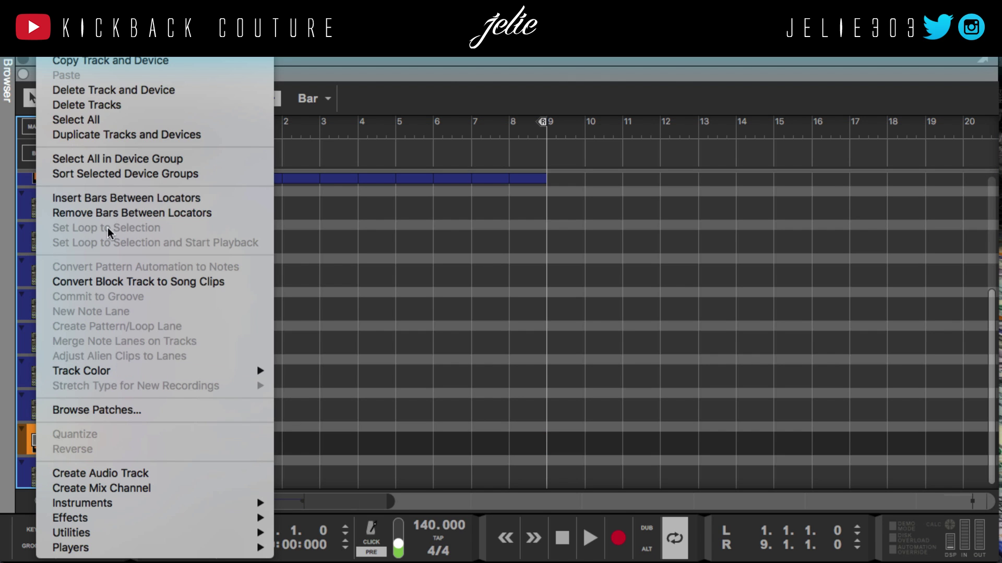
click(131, 105)
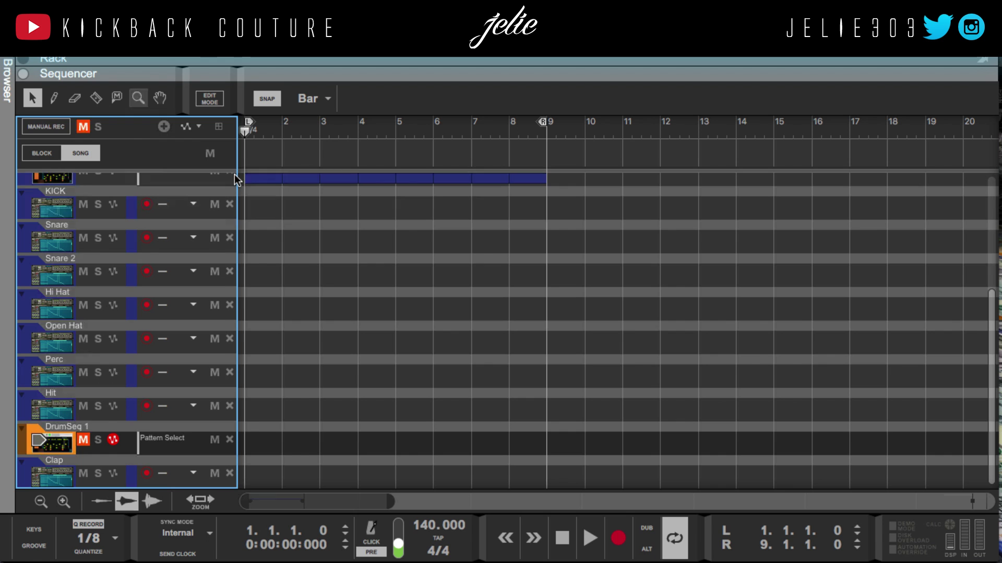
Create a sequencer track for the DrumSeq 1 device from the rack
click(321, 342)
drag(414, 75, 383, 375)
scroll(404, 334, up, 14)
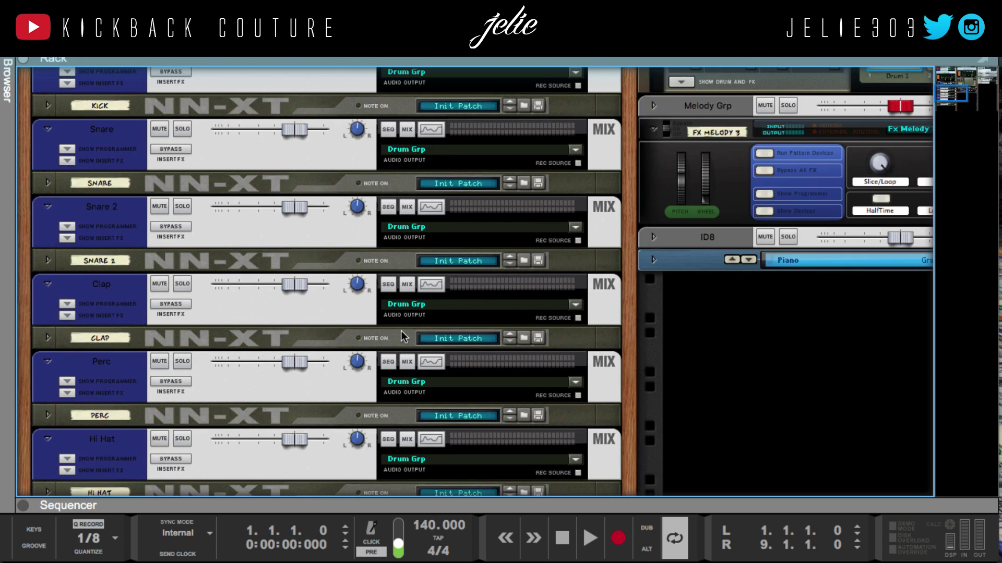
scroll(461, 276, right, 4)
scroll(459, 274, right, 10)
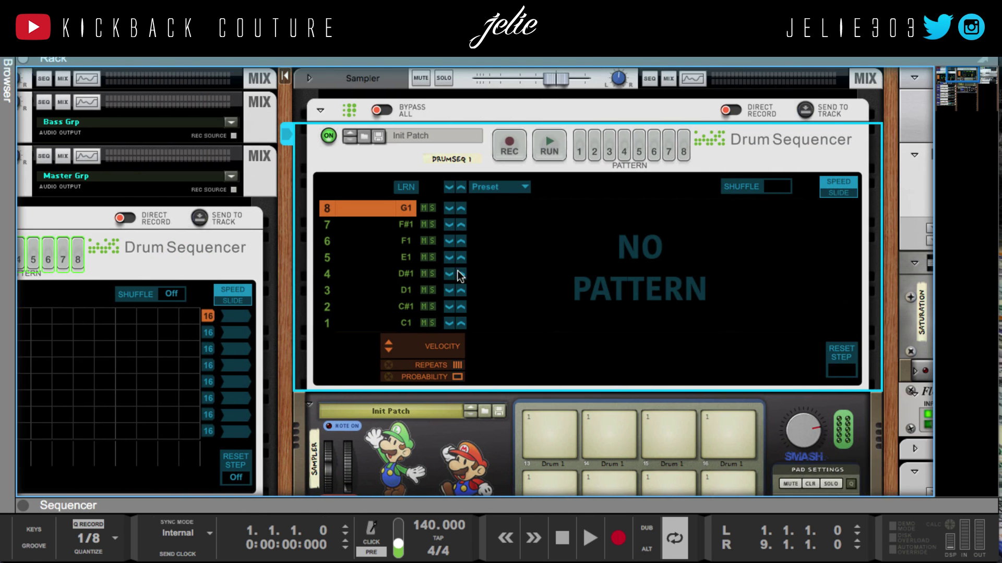
right_click(172, 163)
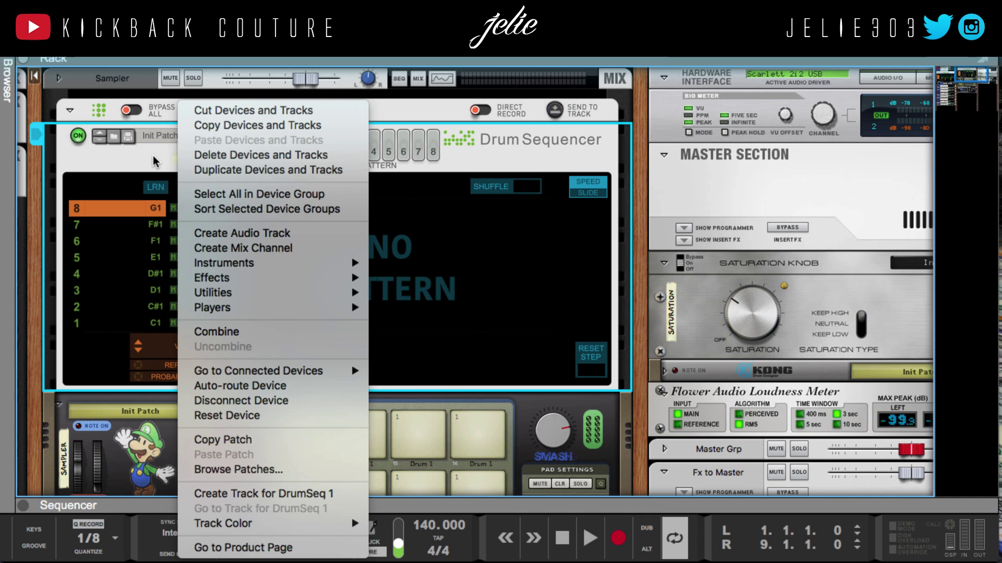
click(296, 493)
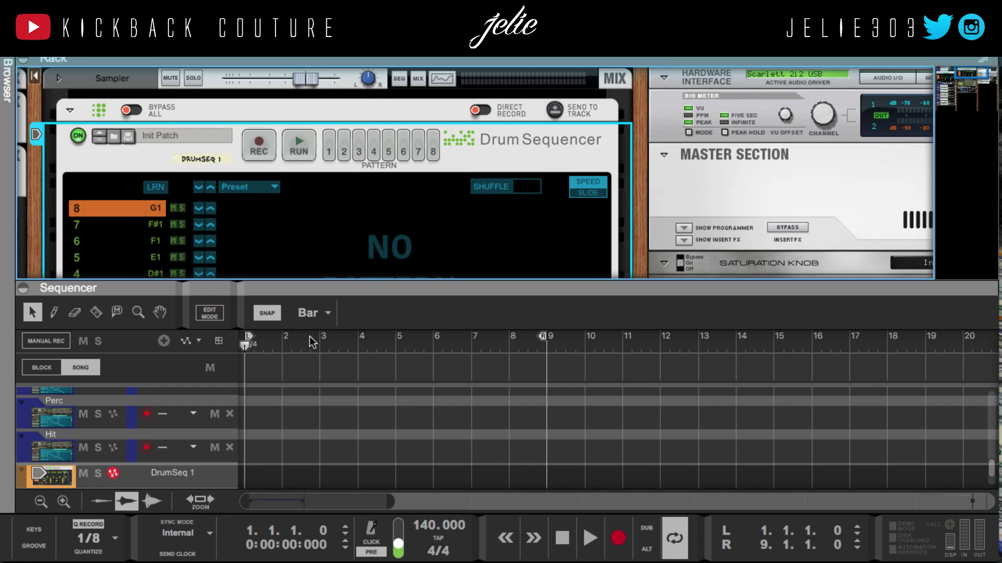
Try to draw a clip at bar 1 on the DrumSeq 1 track, and add a pattern lane to it
drag(312, 287, 311, 68)
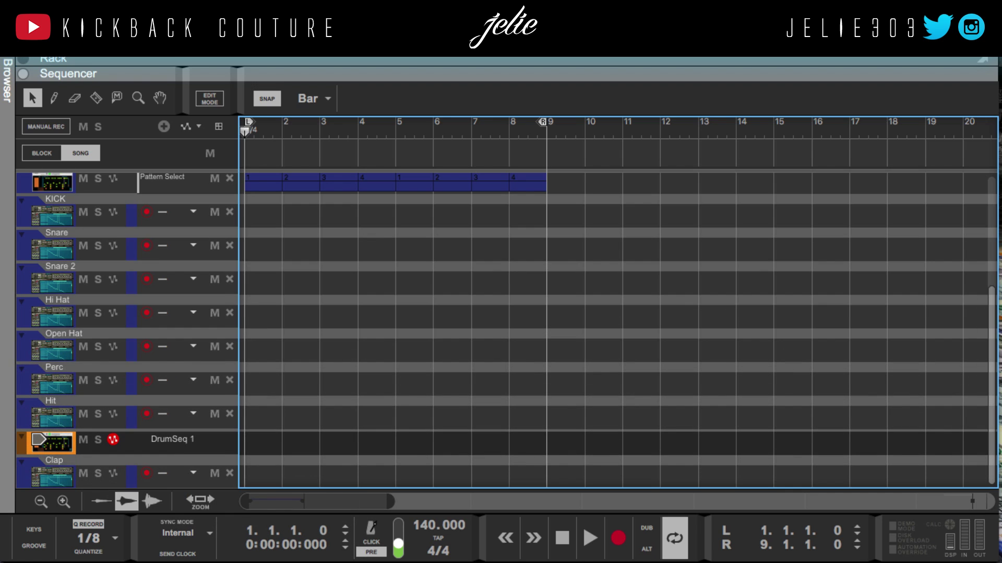
click(51, 446)
key(p)
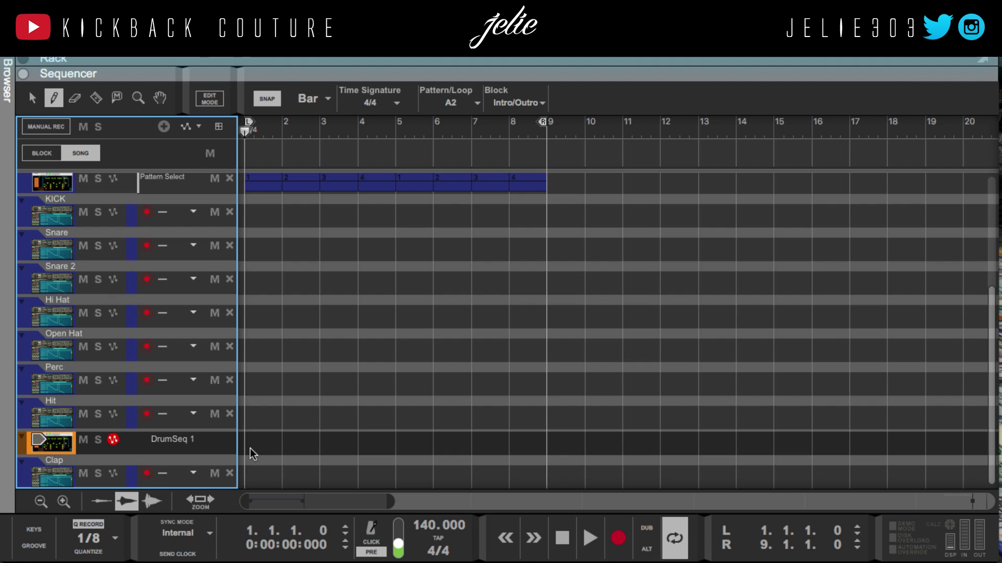
click(251, 447)
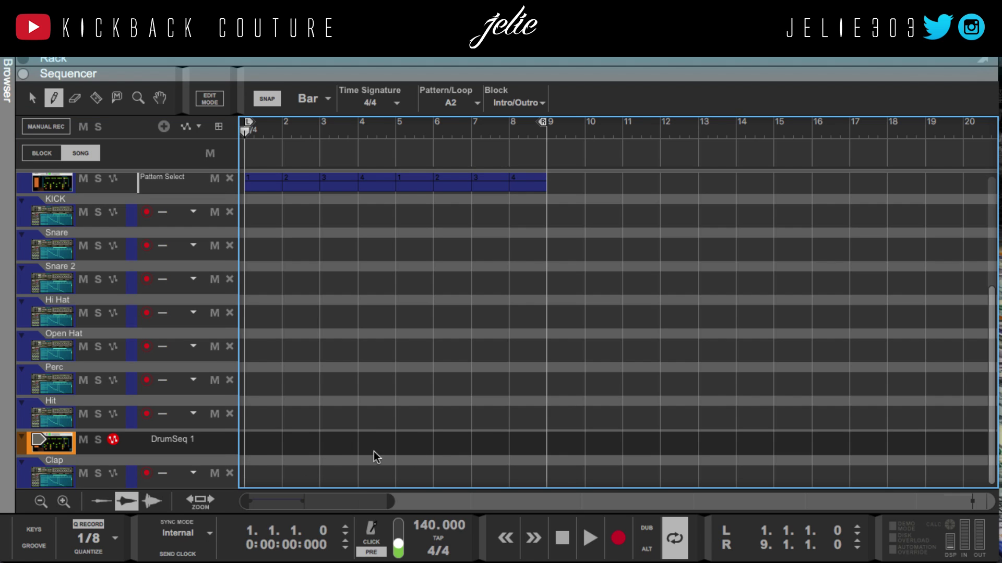
click(219, 127)
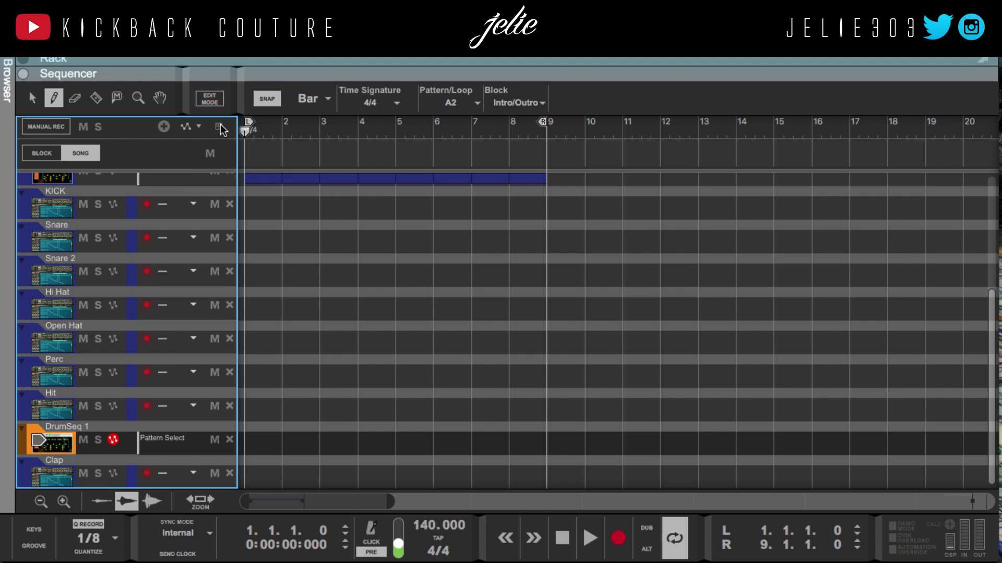
Delete the DrumSeq 1 track without its device and return to the rack
click(230, 442)
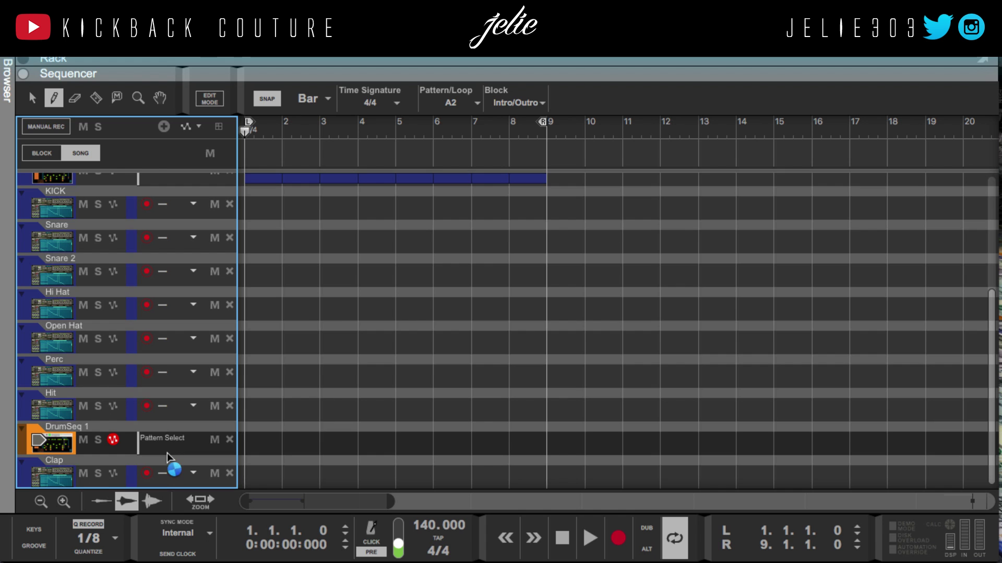
key(BackSpace)
double_click(374, 75)
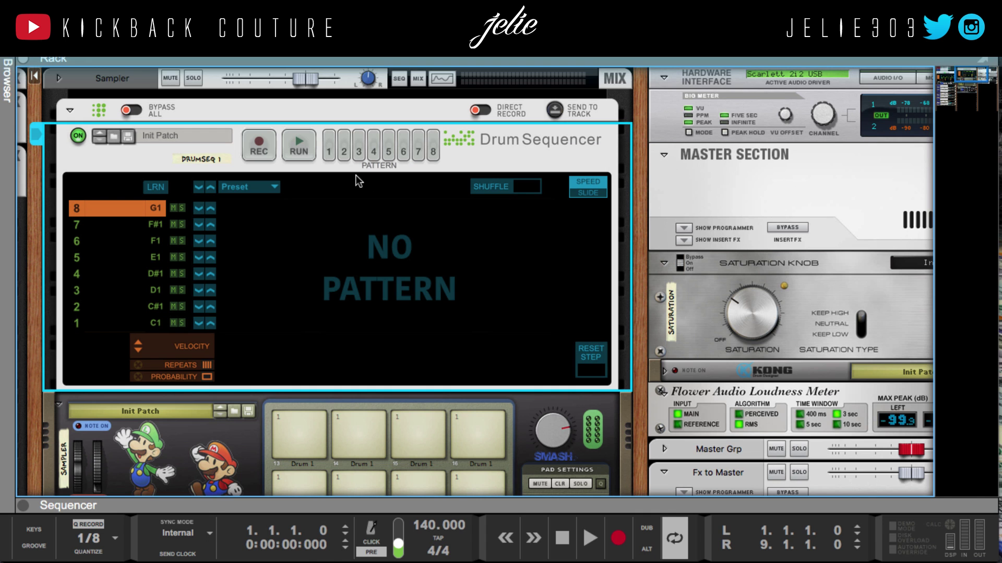
Review the automation options of the pattern selector and the track options of the DrumSeq 1 device
right_click(343, 146)
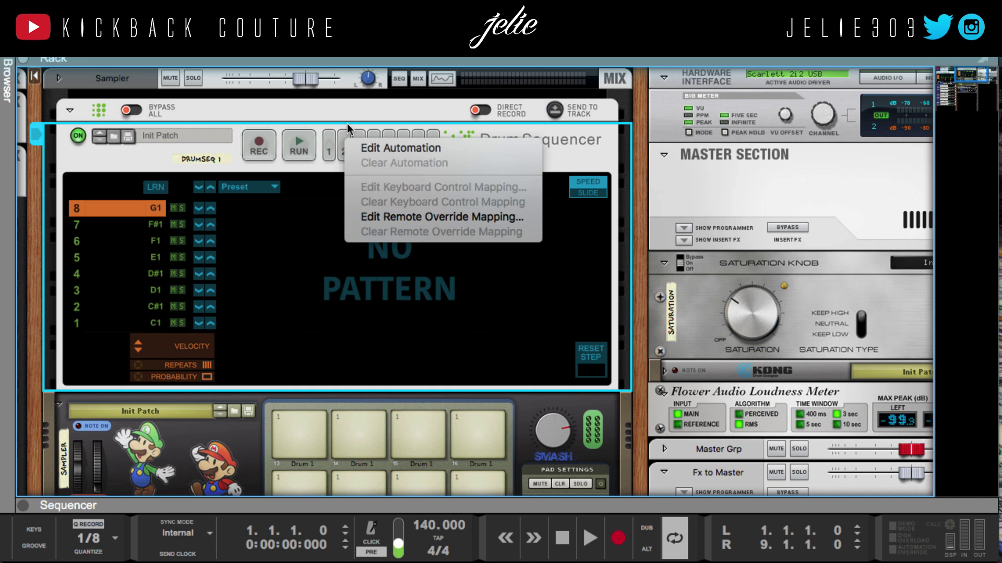
click(344, 137)
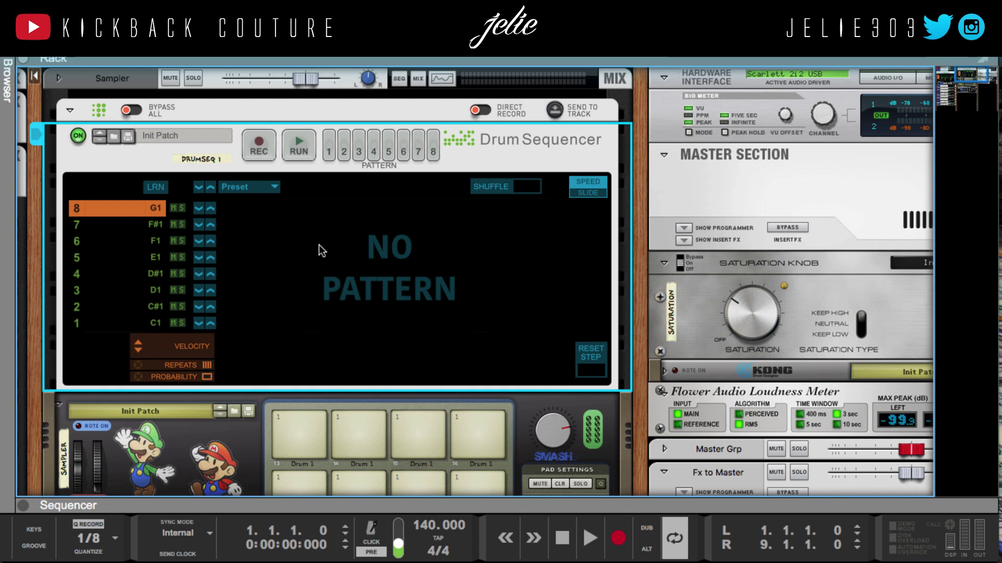
right_click(71, 160)
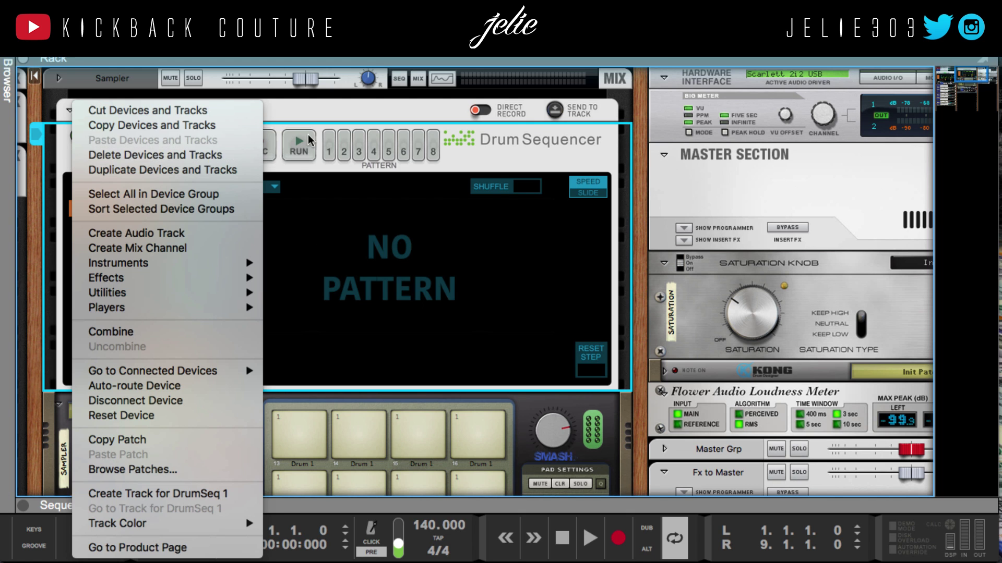
Delete the DrumSeq 1 player device above the sampler, and undo the deletion
click(155, 157)
key(Delete)
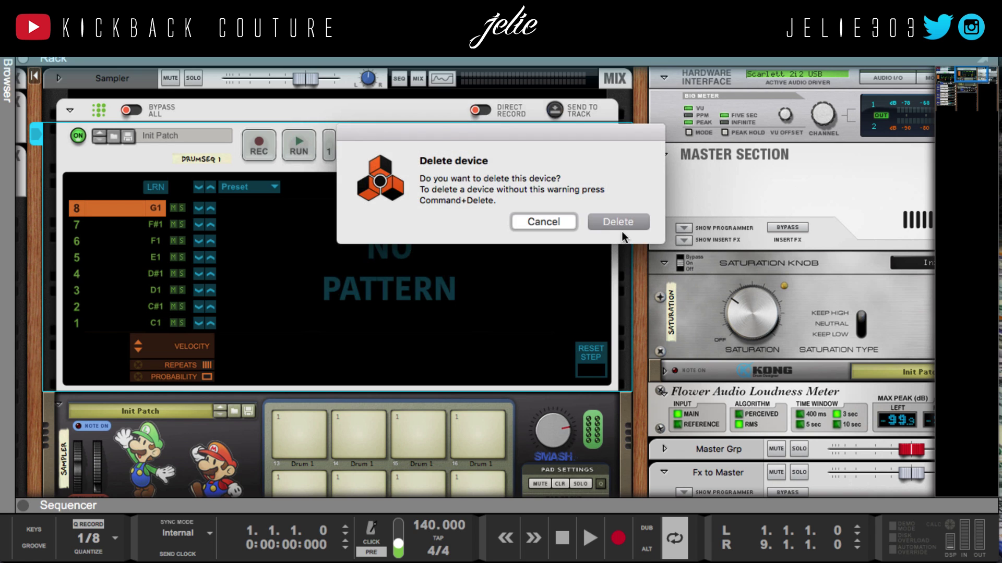
click(621, 226)
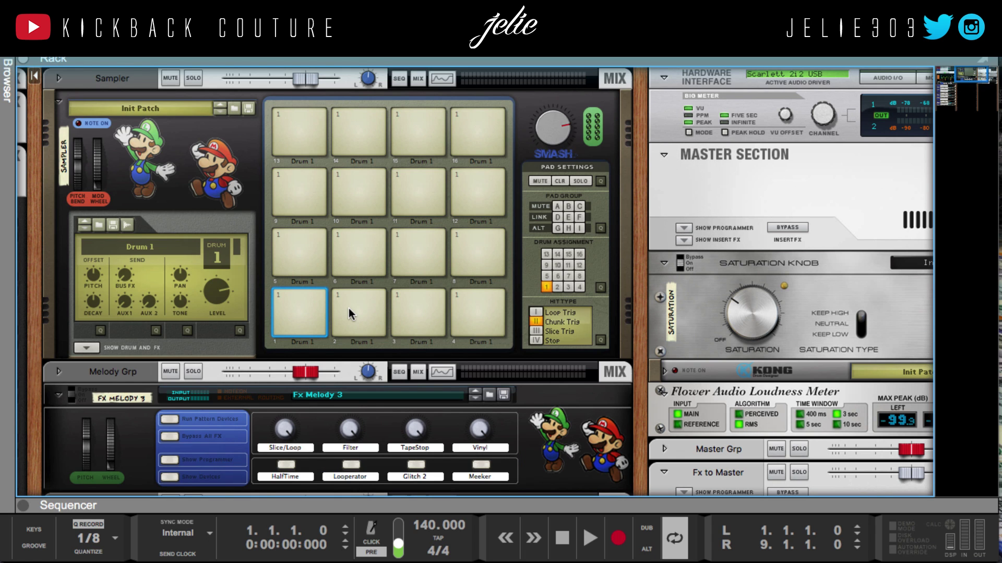
key(super+z)
Replace the Kong sampler below the Drum Sequencer with a Redrum Drum Computer from the Reason instruments
scroll(321, 352, down, 6)
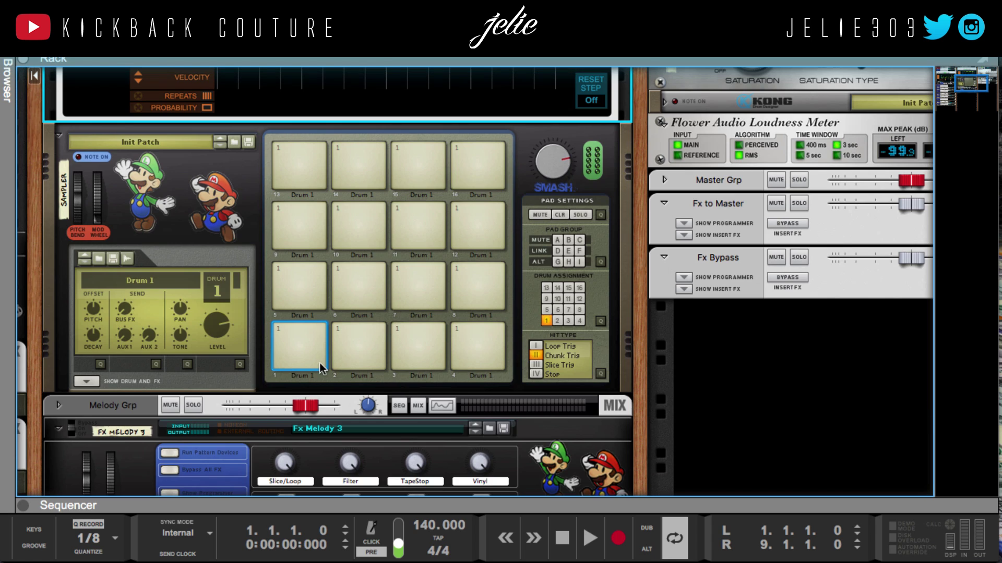
click(308, 339)
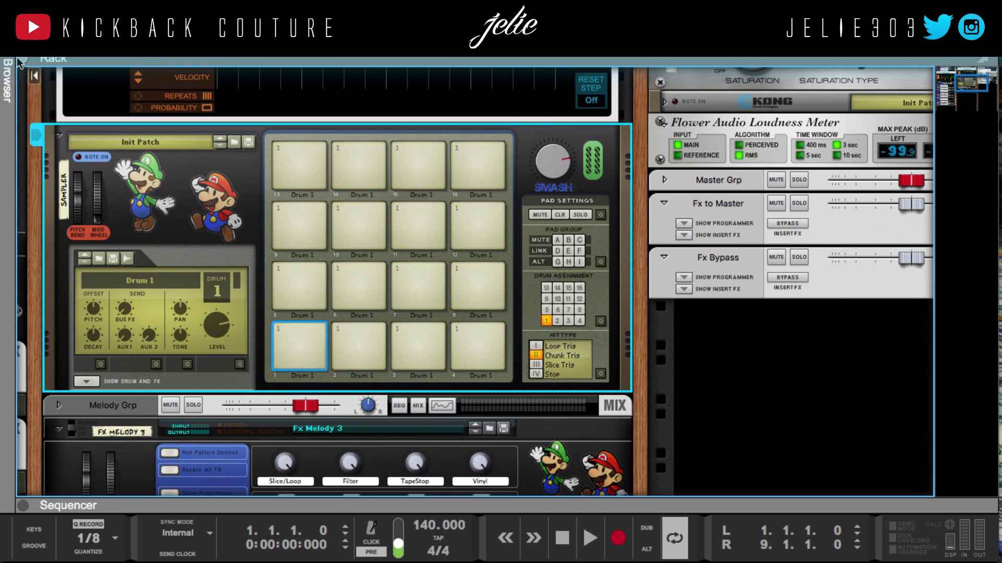
click(7, 75)
click(49, 140)
click(237, 230)
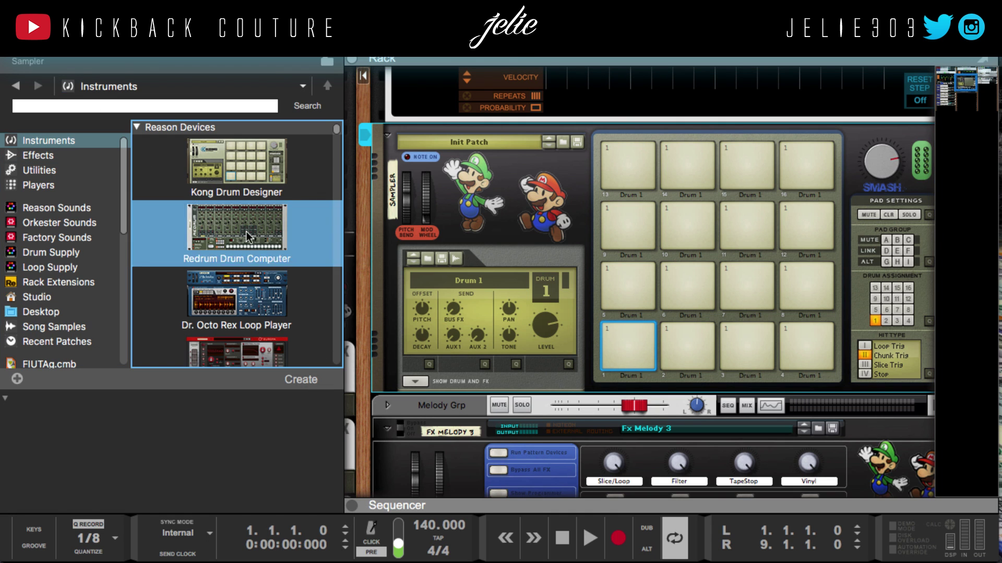
drag(237, 230, 552, 333)
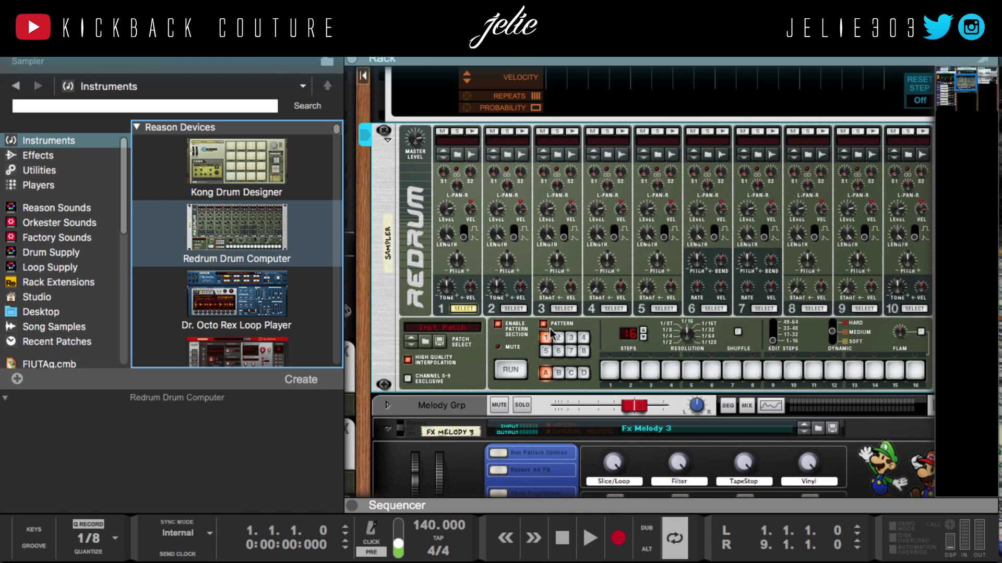
click(467, 359)
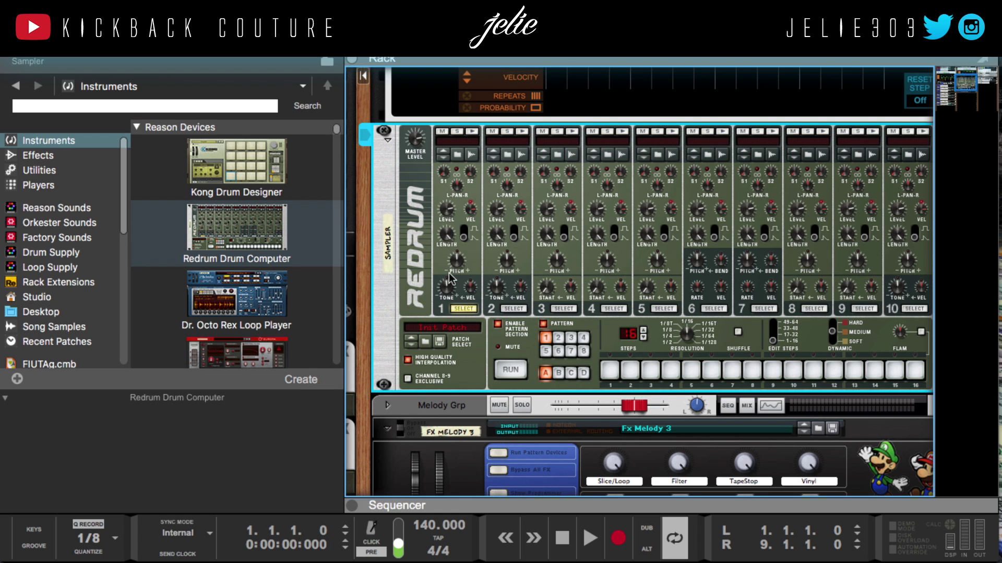
scroll(450, 282, up, 5)
scroll(441, 412, down, 5)
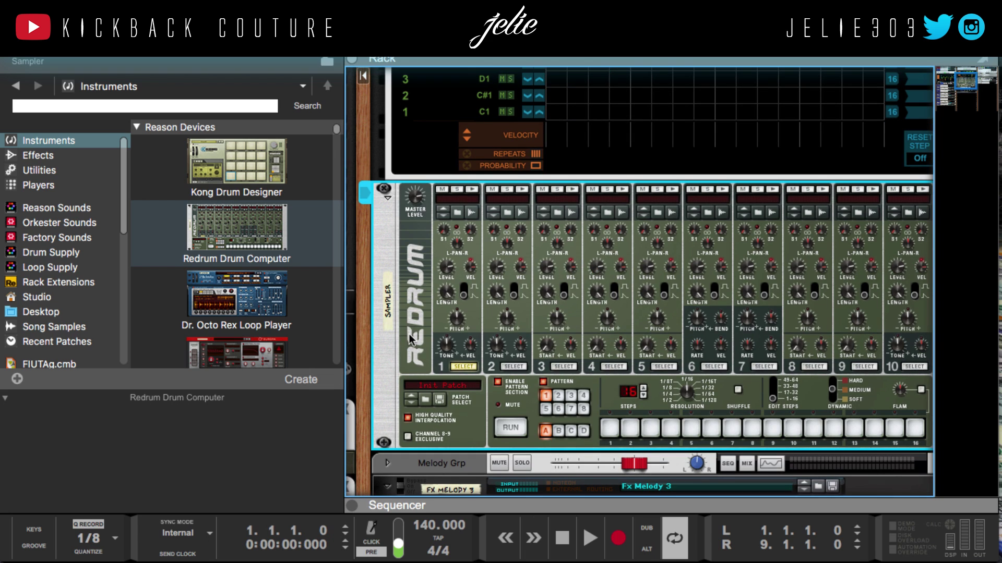
Unfold the Kick NN-XT in the Drums Combinator, examine the K.C. Cage Kick.wav key zone, and fold the device
scroll(409, 339, up, 6)
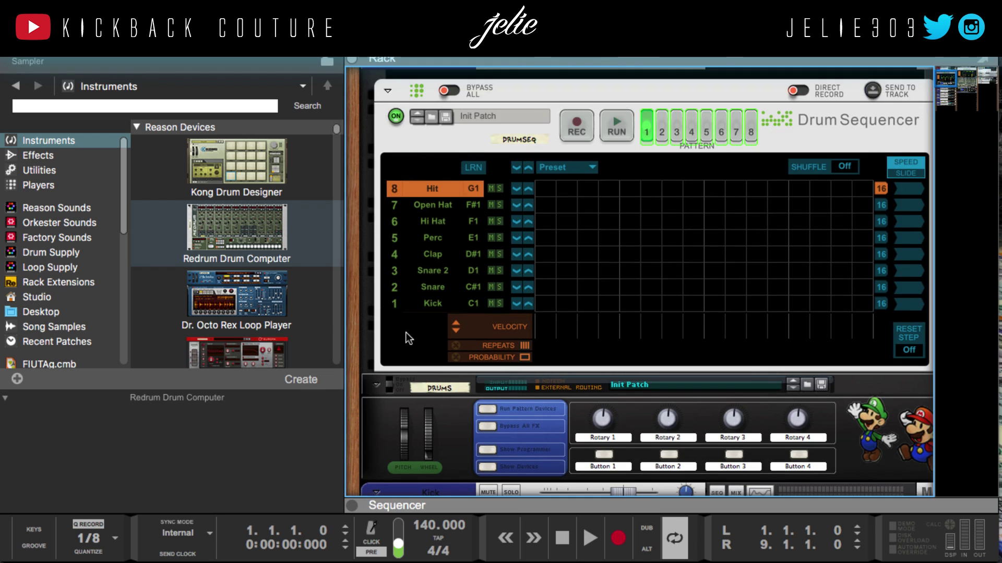
scroll(406, 332, down, 5)
click(373, 195)
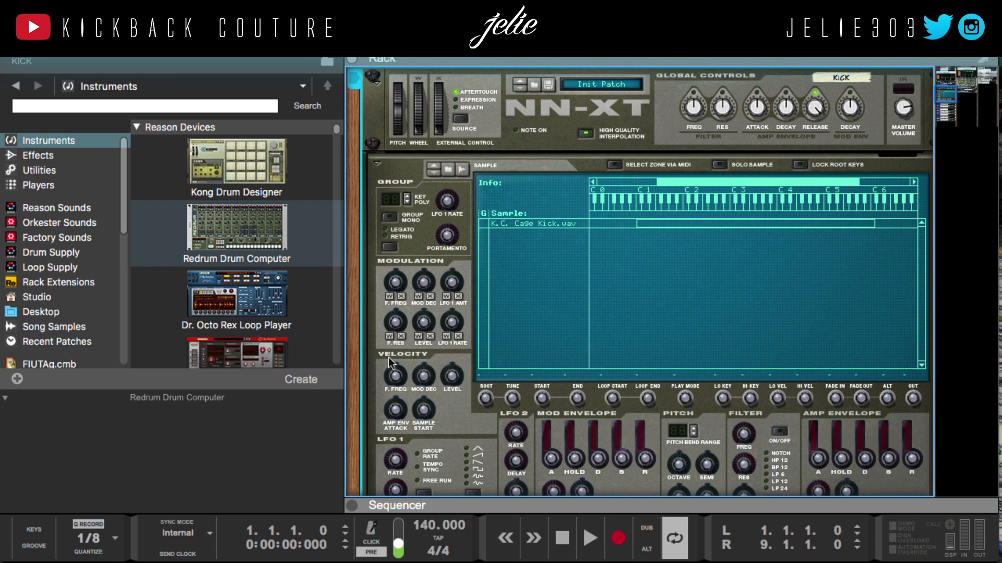
click(560, 223)
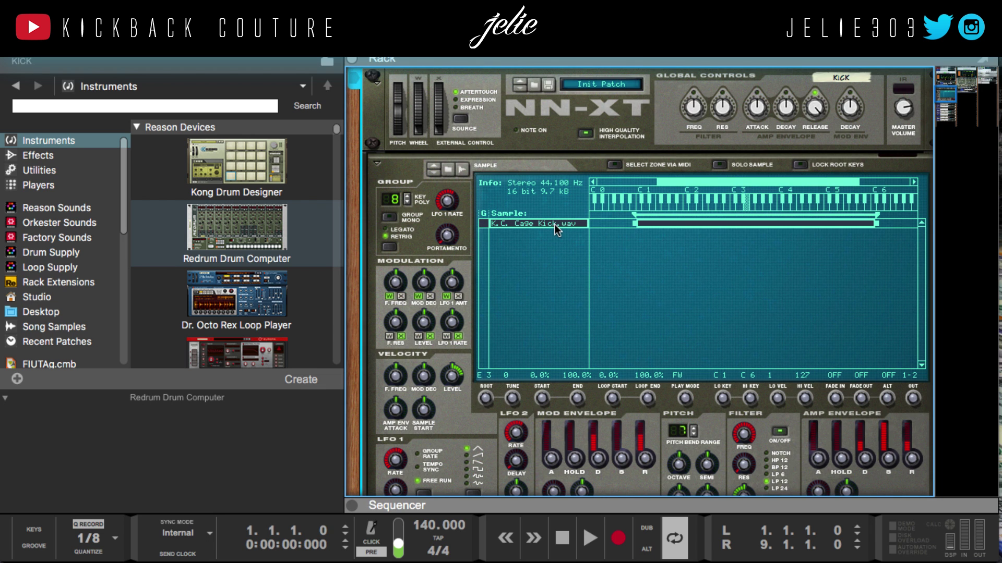
click(732, 209)
scroll(463, 208, up, 5)
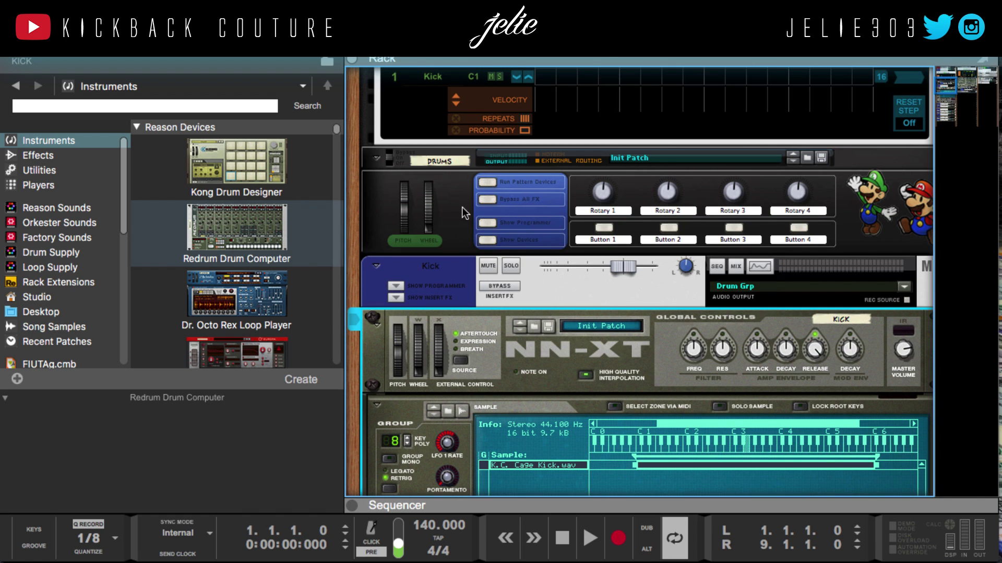
click(376, 326)
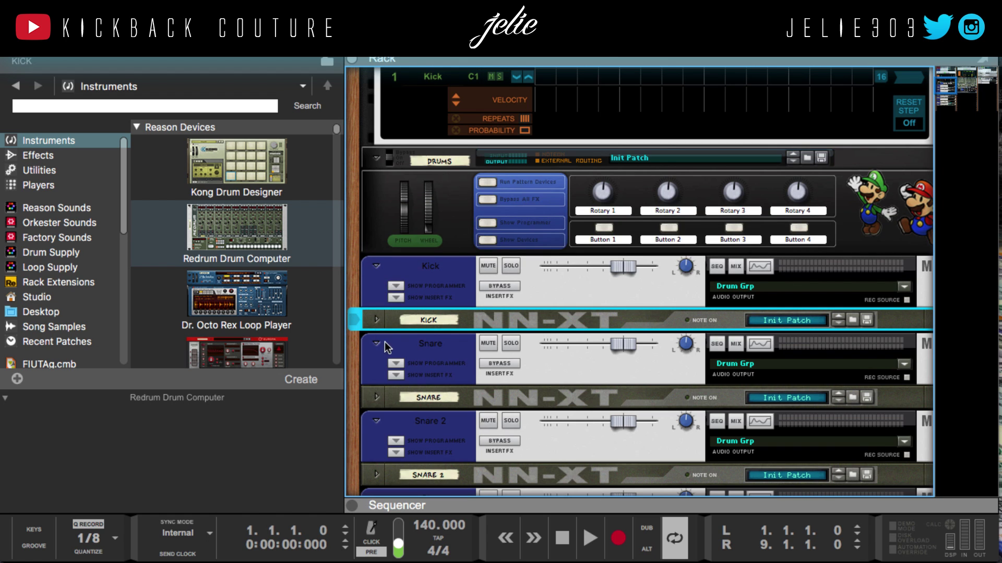
Go through the lanes of the Drums Combinator's Drum Sequencer in order, from Kick on lane 1 to Hit on lane 8
scroll(389, 347, right, 10)
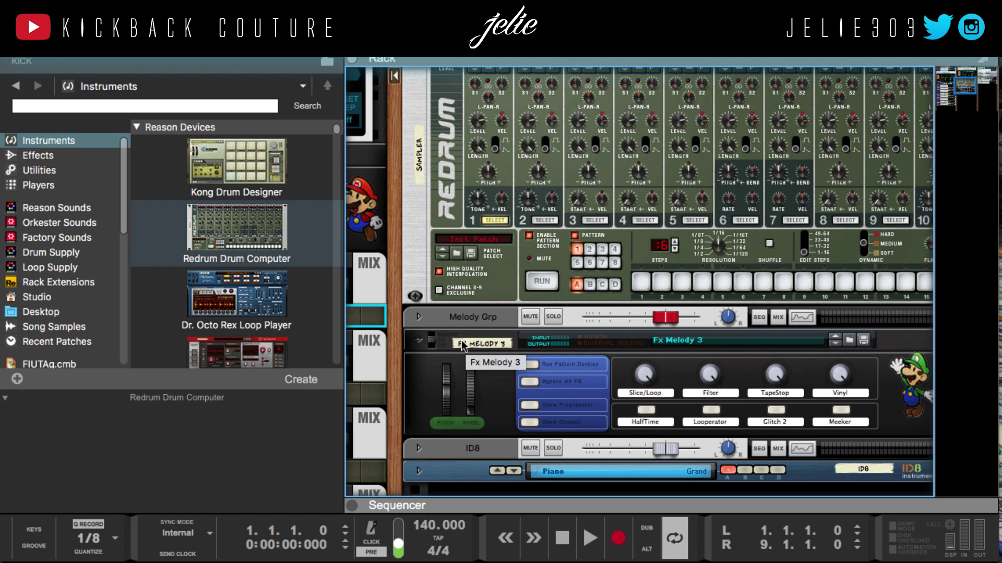
scroll(458, 341, left, 10)
scroll(455, 343, up, 5)
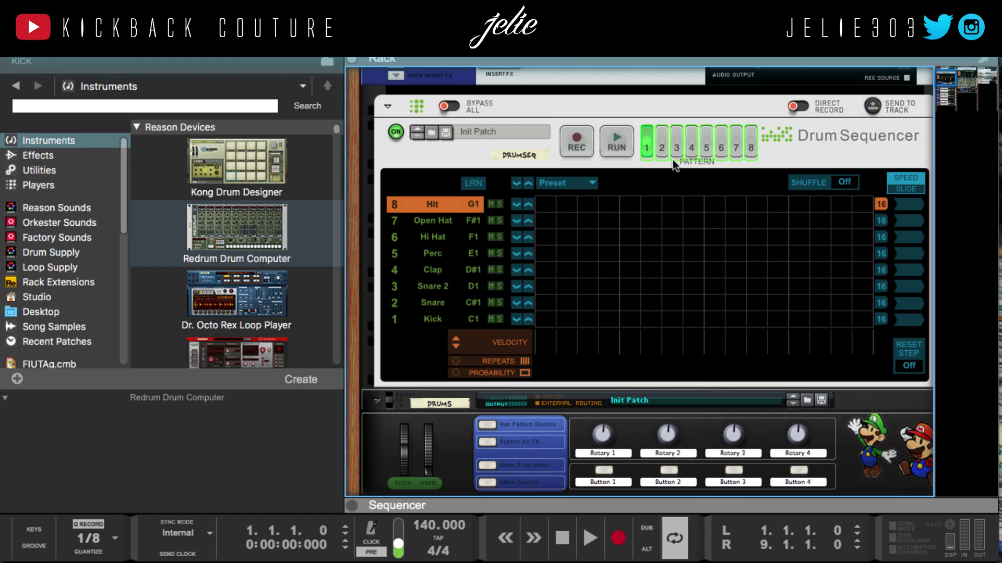
click(847, 136)
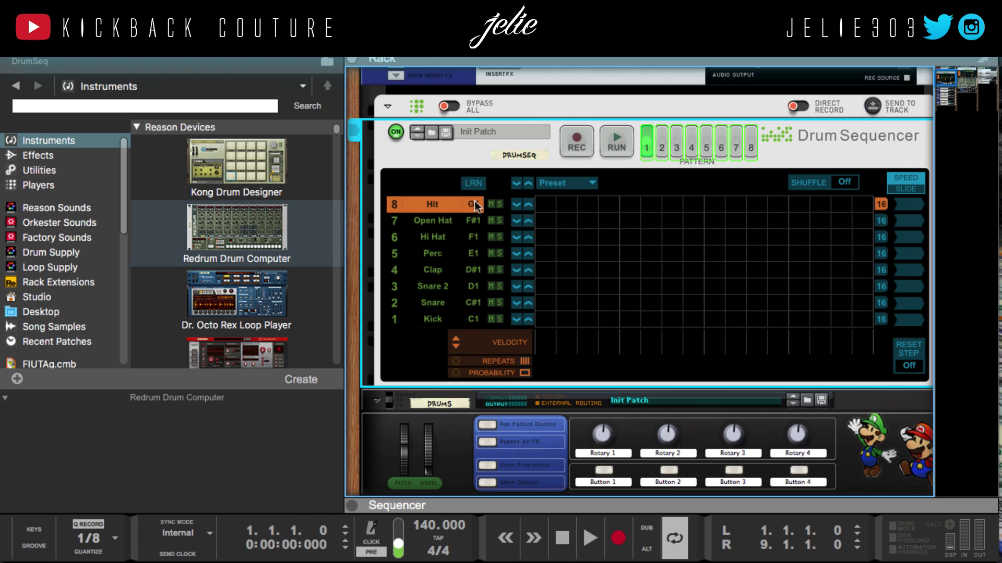
click(429, 317)
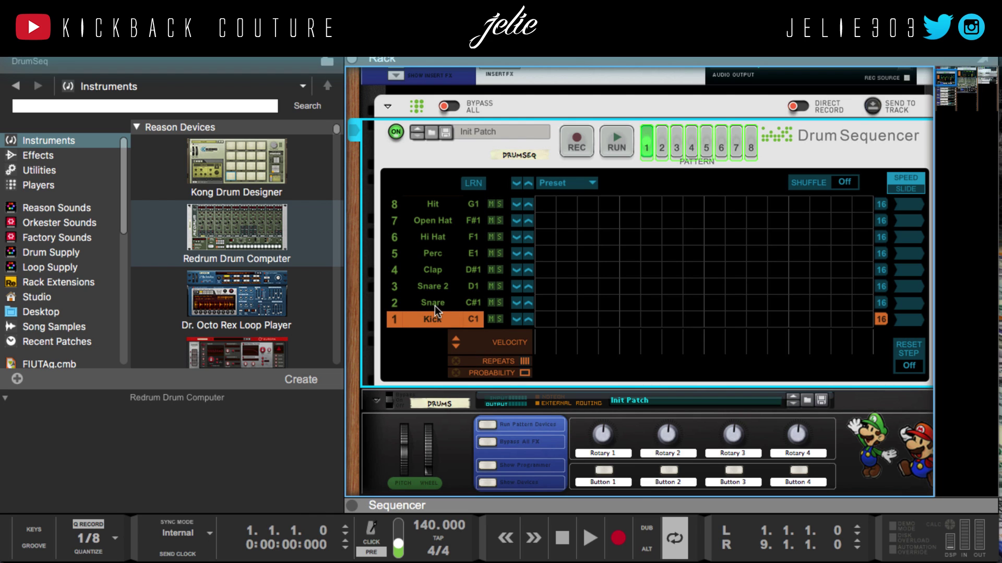
click(434, 304)
click(437, 288)
click(437, 269)
click(439, 254)
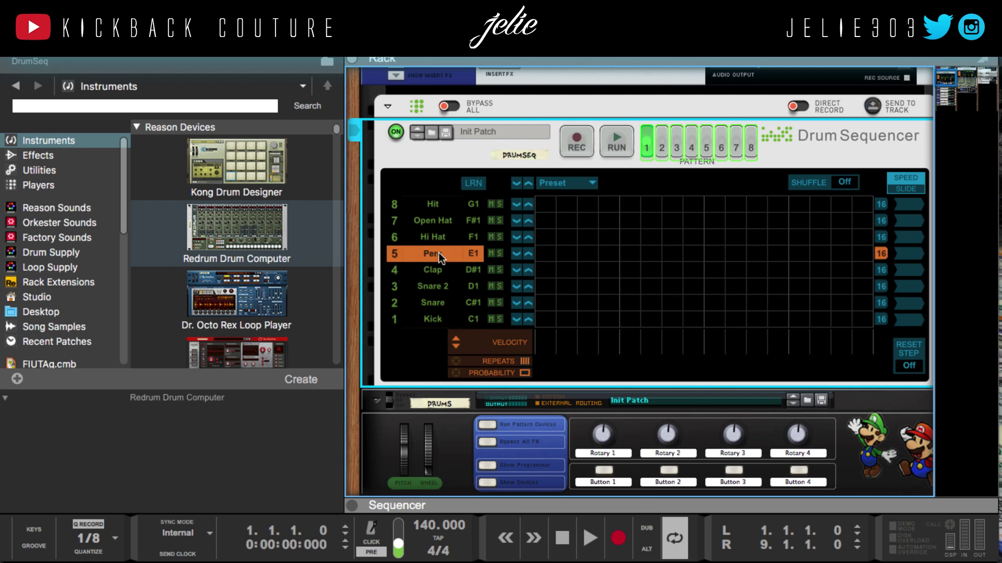
click(441, 237)
click(444, 223)
click(439, 204)
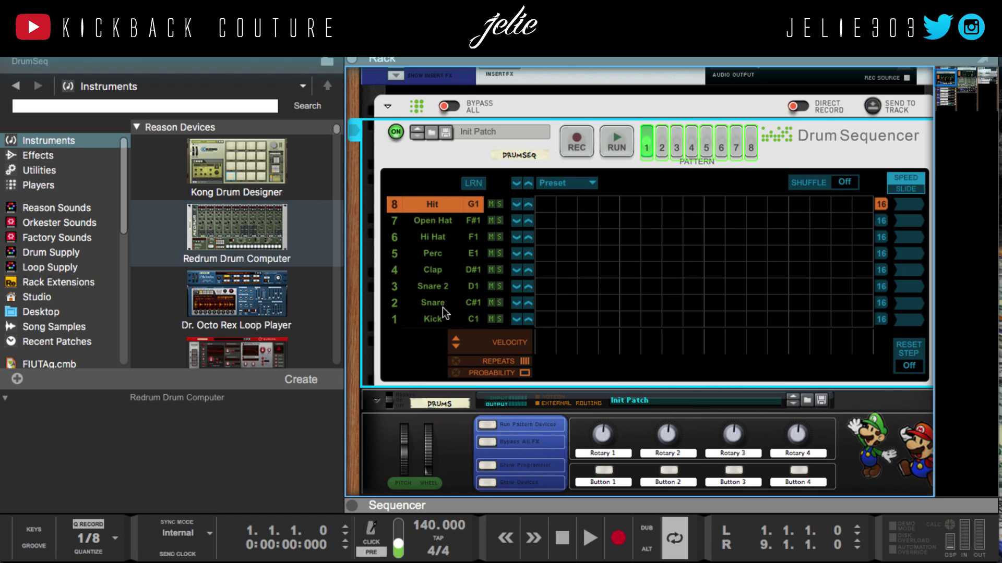
Compare the note assignments of the Kick, Snare, Snare 2 and Hit lanes, ending on the Kick lane
click(443, 318)
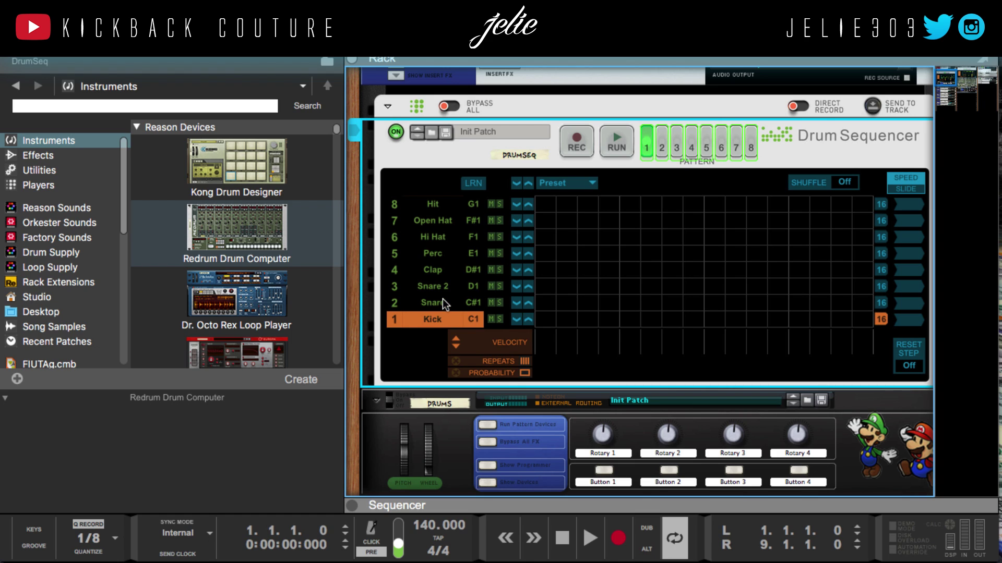
click(442, 306)
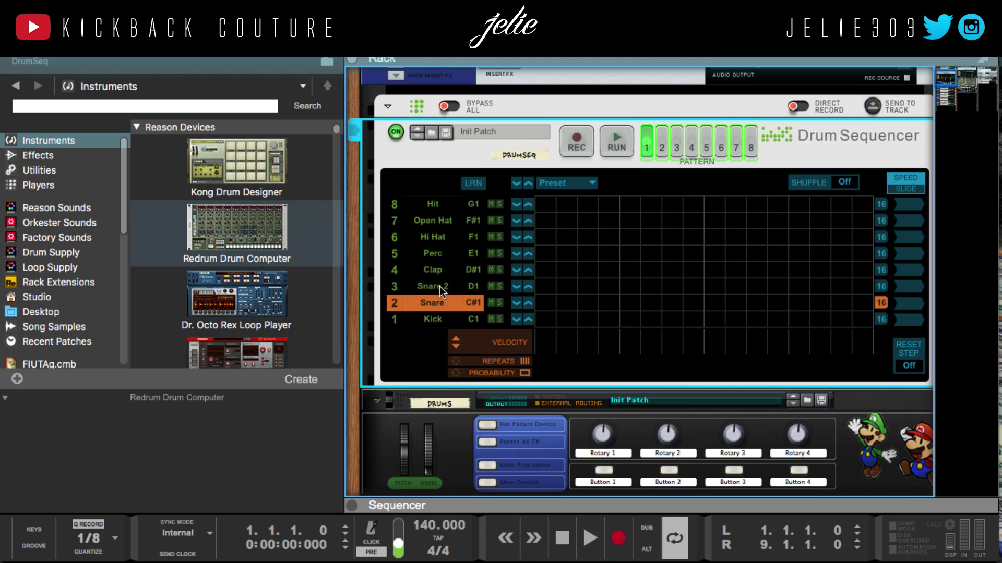
click(439, 287)
scroll(442, 292, down, 1)
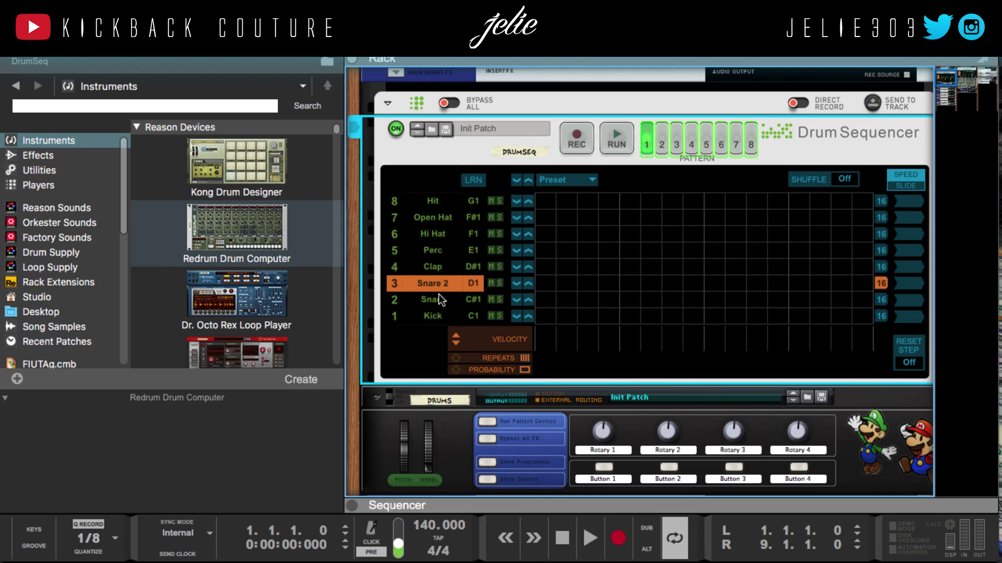
click(439, 199)
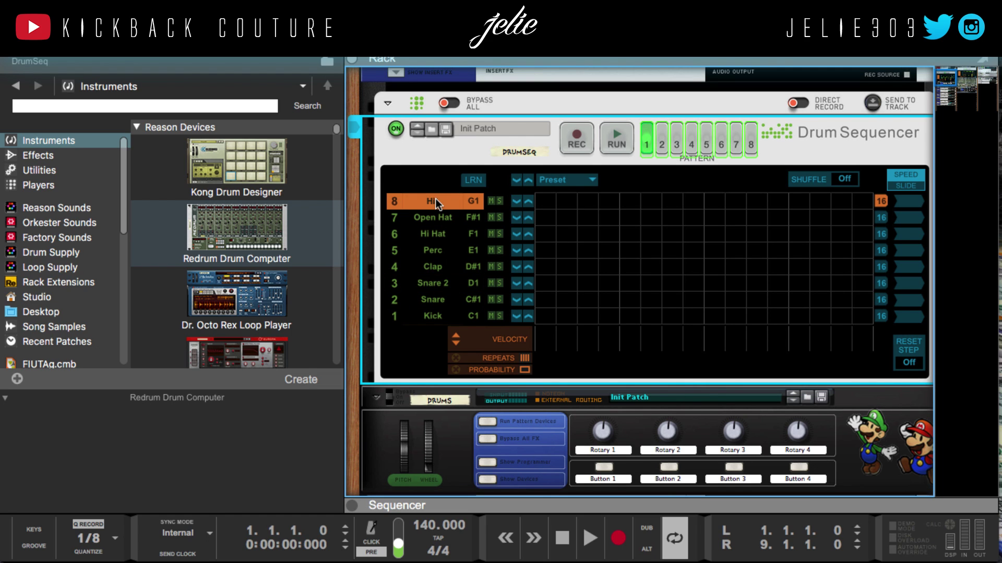
double_click(436, 316)
click(425, 334)
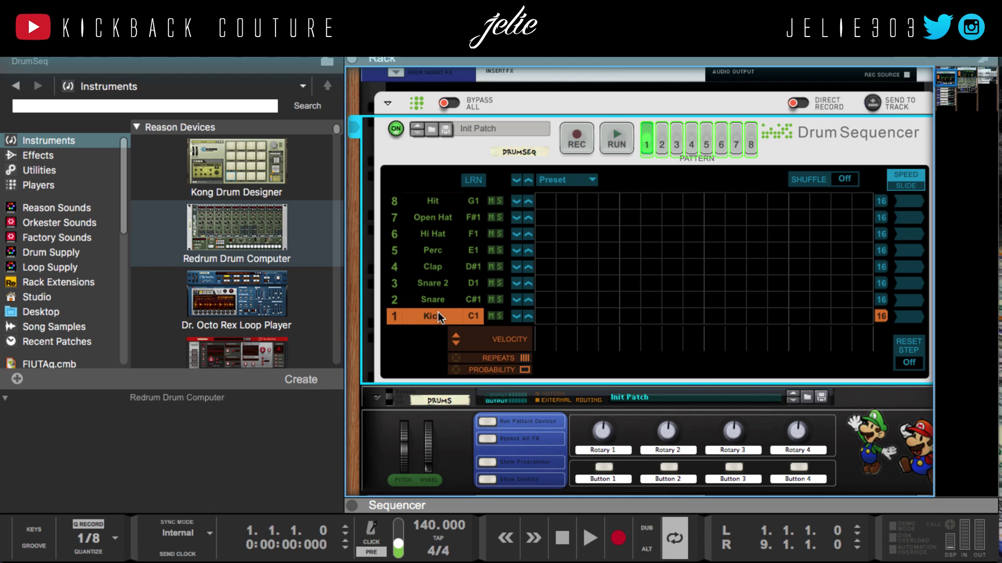
double_click(437, 315)
click(436, 340)
Unfold the Snare NN-XT and select the K.C. Disect Snare.wav zone to examine its key range
scroll(432, 339, down, 8)
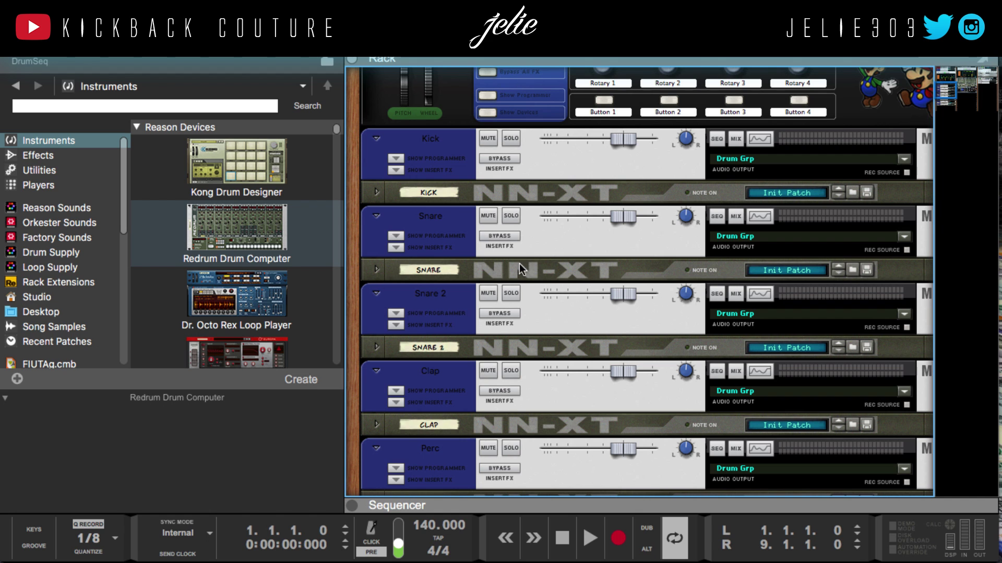
click(493, 274)
click(376, 270)
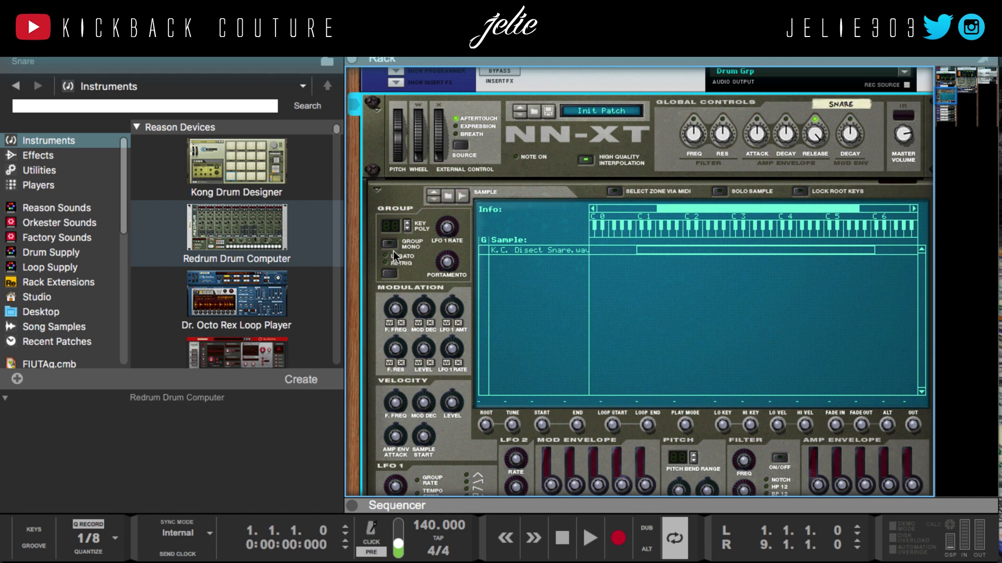
click(529, 251)
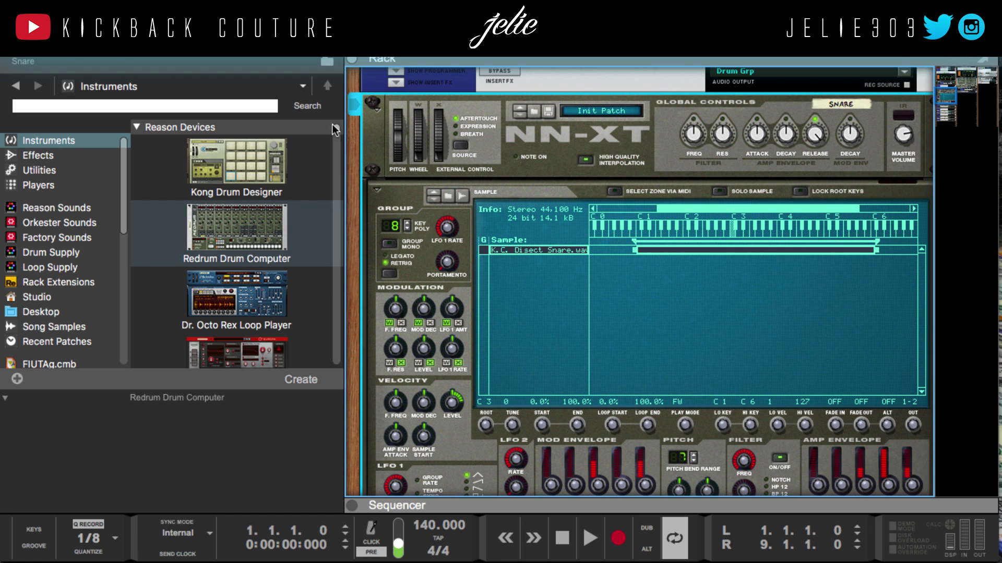
Unfold the Hit NN-XT and compare its Cartoons Fx.wav key zone with the Snare device's zone
scroll(490, 266, down, 15)
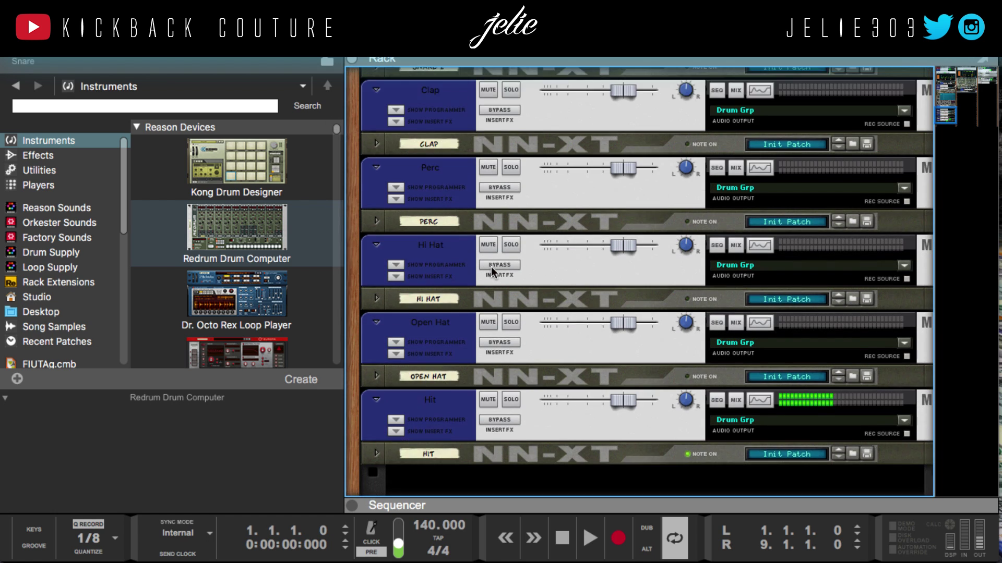
click(379, 331)
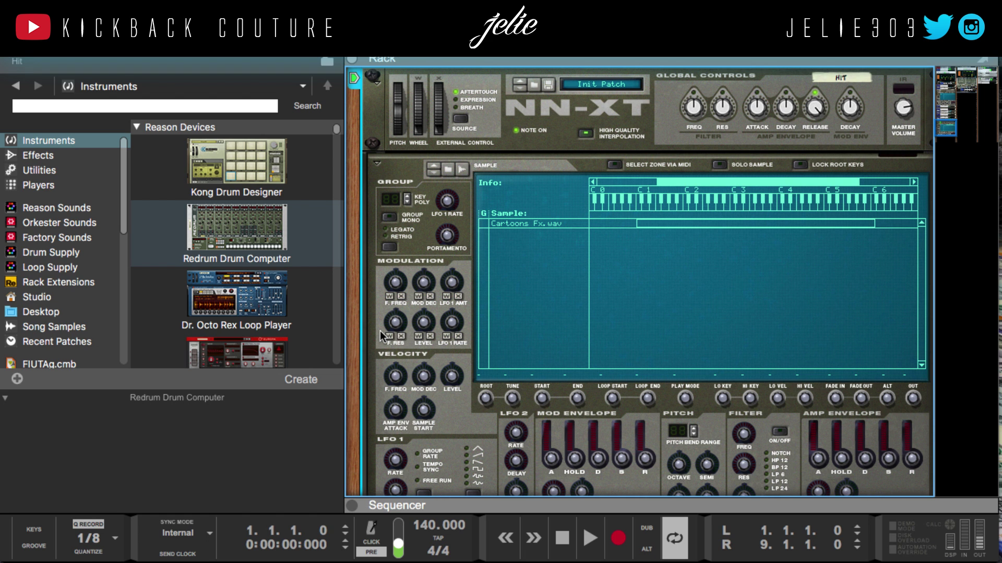
scroll(541, 293, up, 20)
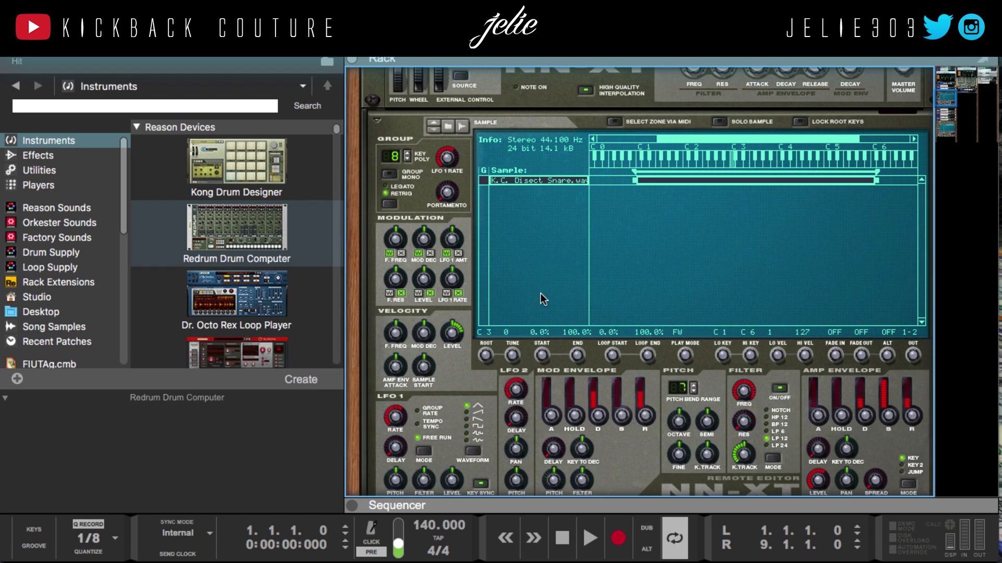
scroll(595, 287, down, 15)
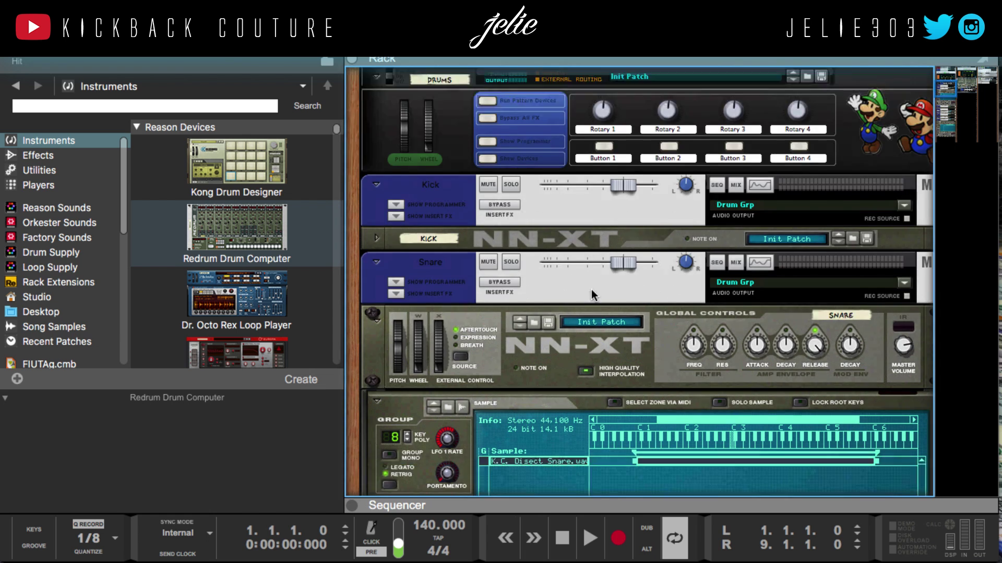
scroll(471, 340, down, 10)
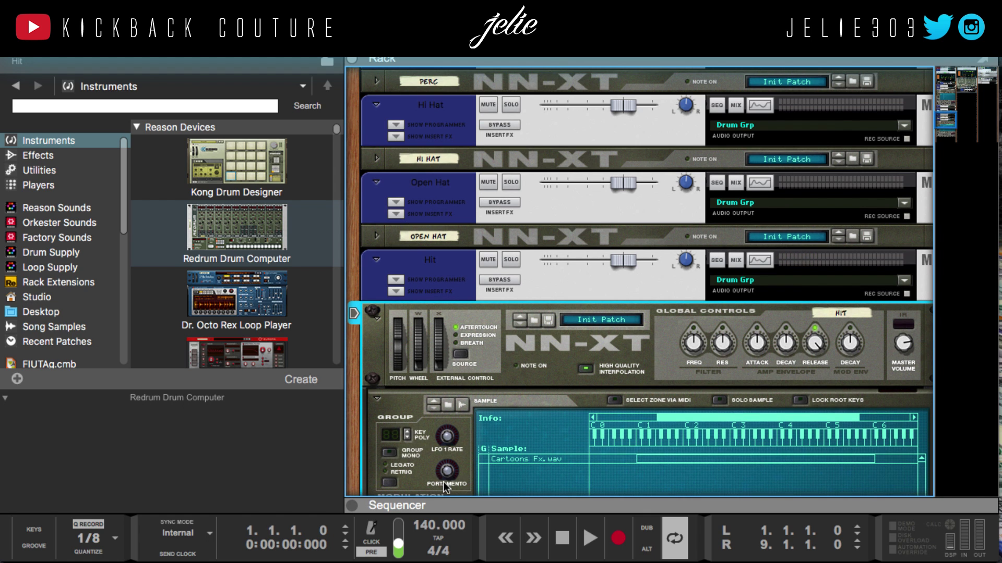
Review the DrumSeq pattern clips and drum tracks in the sequencer, hide the browser, and return to the rack
drag(443, 505, 469, 72)
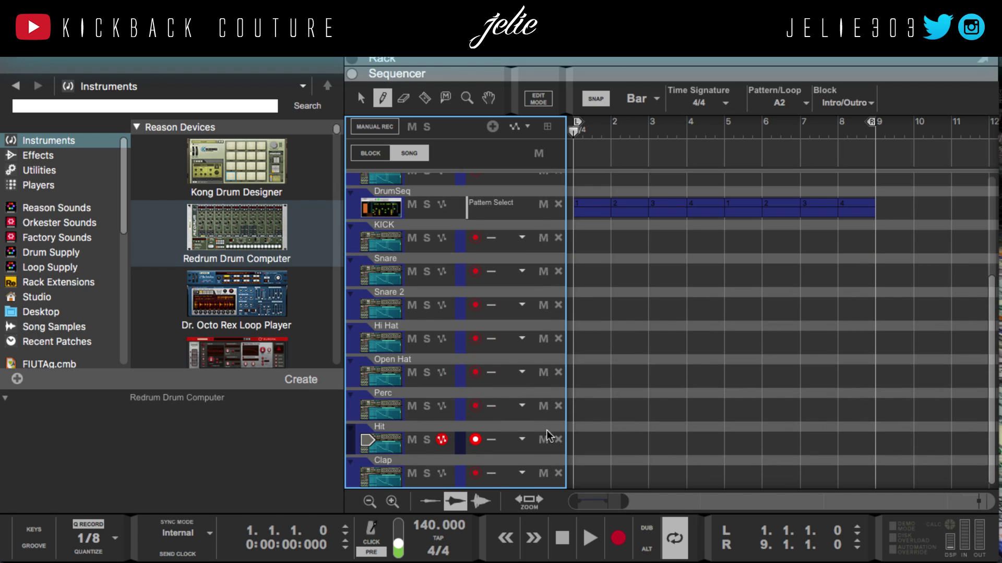
scroll(395, 386, up, 3)
scroll(392, 321, down, 3)
click(10, 51)
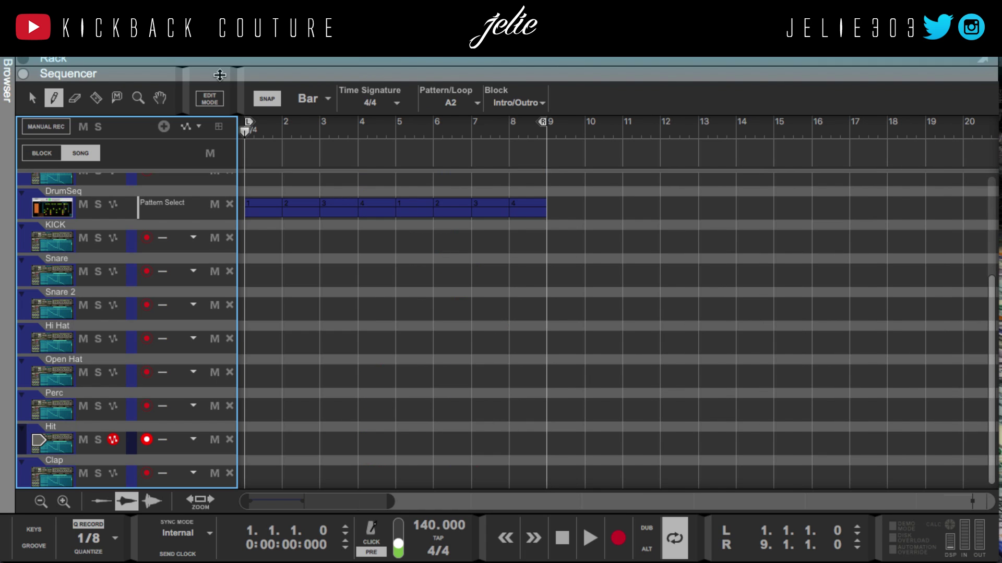
drag(220, 76, 290, 560)
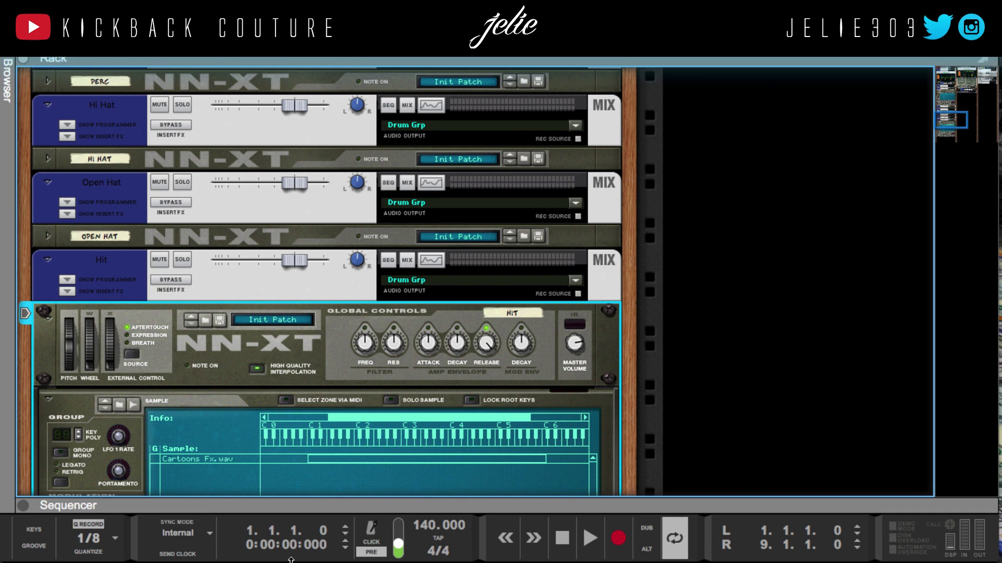
Fold the Hit NN-XT and return to the DrumSeq player above the drum Combinator
click(48, 320)
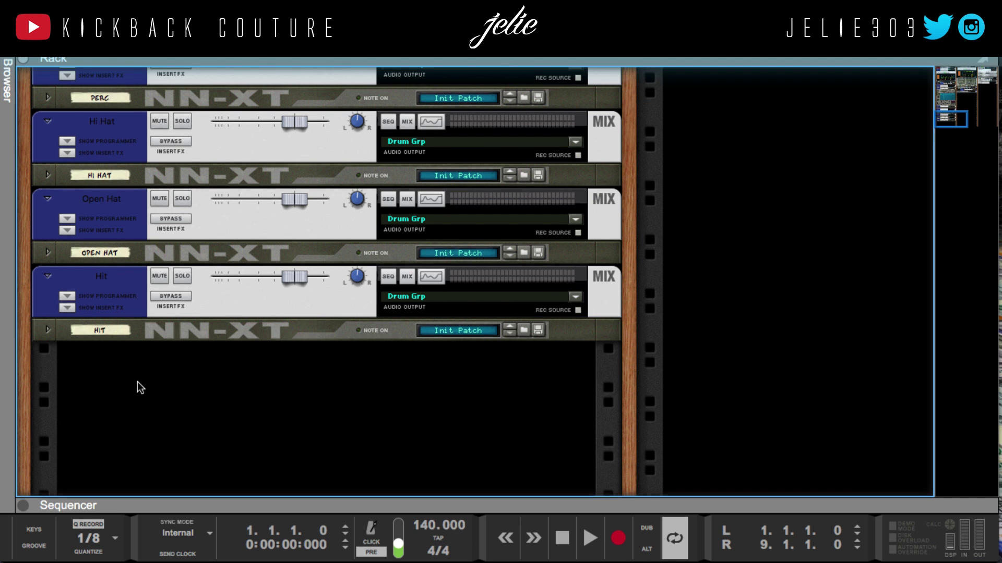
scroll(137, 381, up, 20)
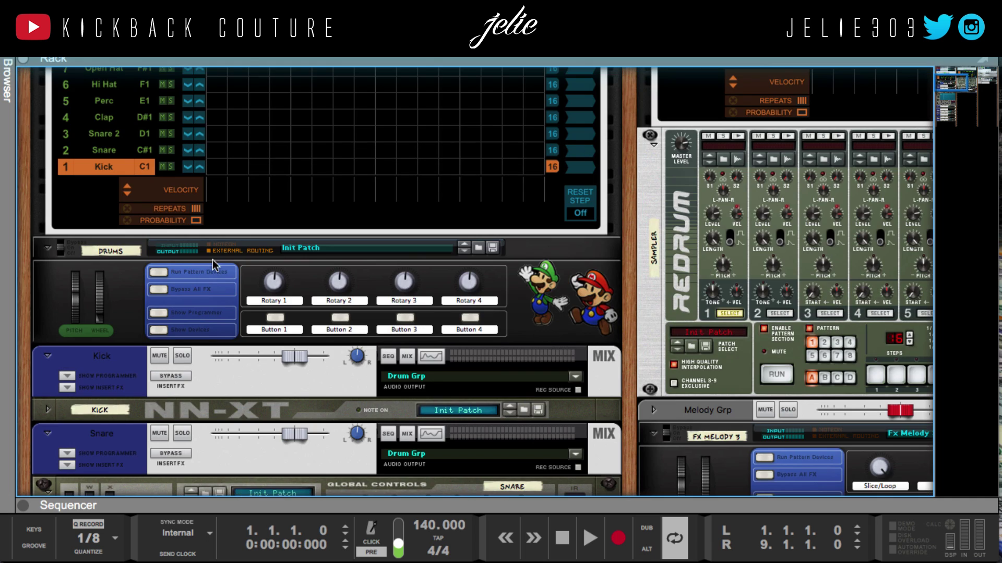
scroll(237, 271, up, 3)
Toggle the Clap lane's first step, and cycle its preset patterns to the one with hits on steps 1, 4, 7, 10, 13 and 16
click(216, 225)
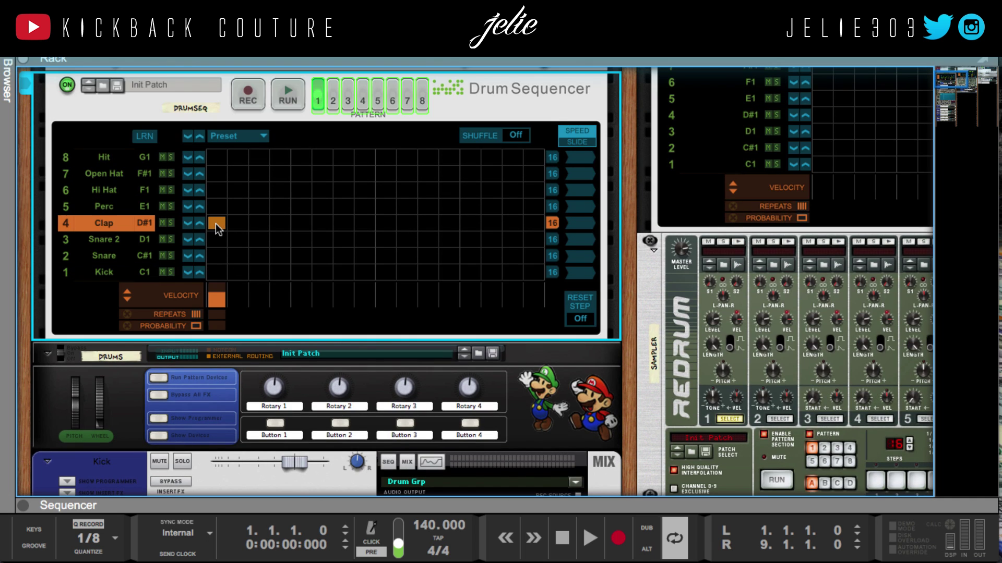
click(217, 225)
click(200, 223)
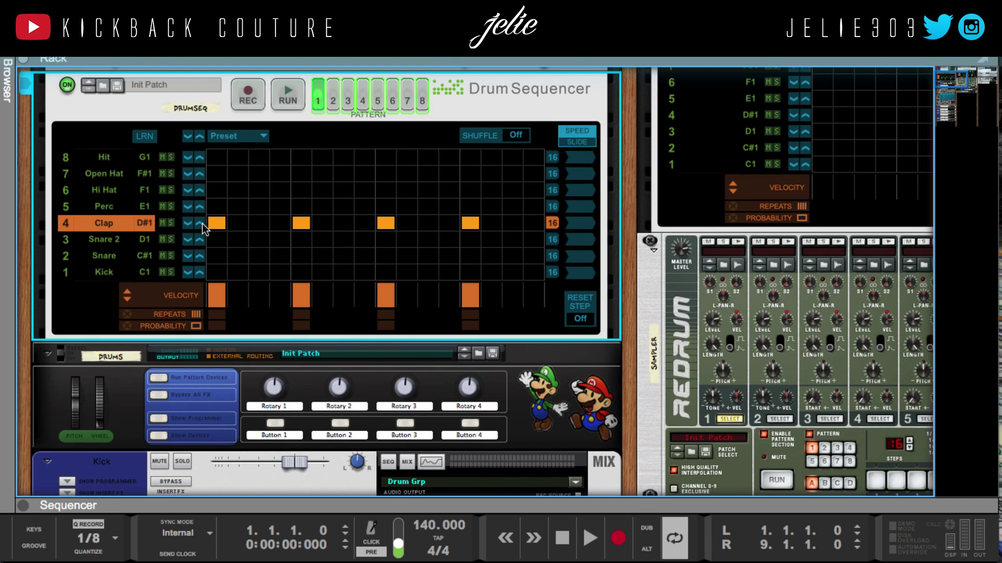
click(200, 223)
click(200, 223)
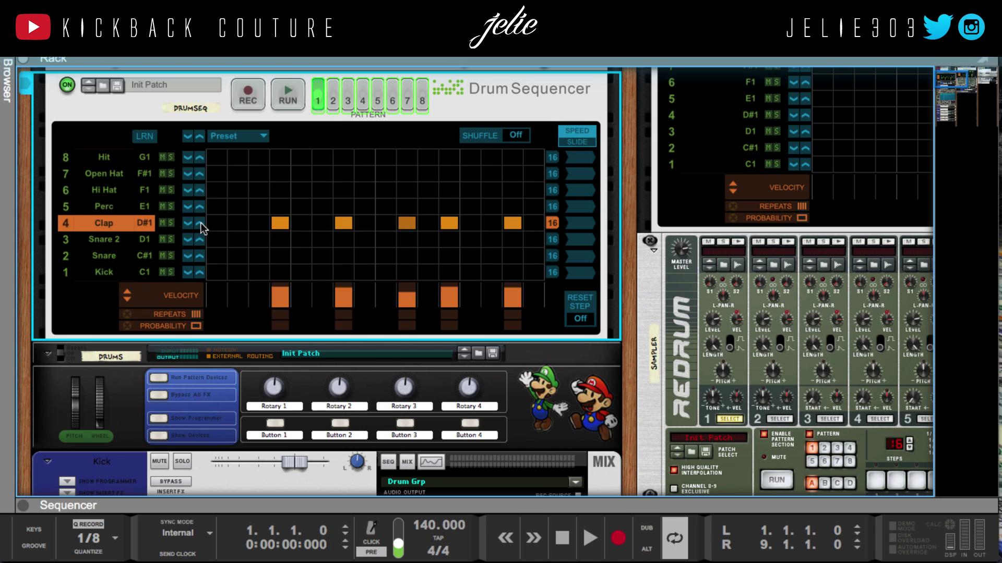
click(200, 223)
click(200, 223)
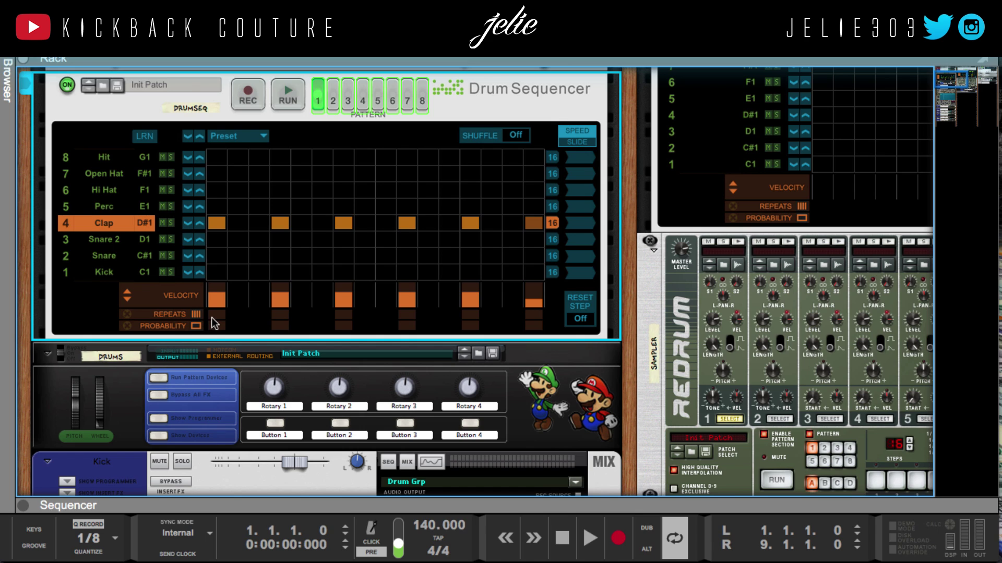
Set the first Clap step's repeats to 3/2 and audition it at minimum and full velocity
drag(213, 318, 194, 257)
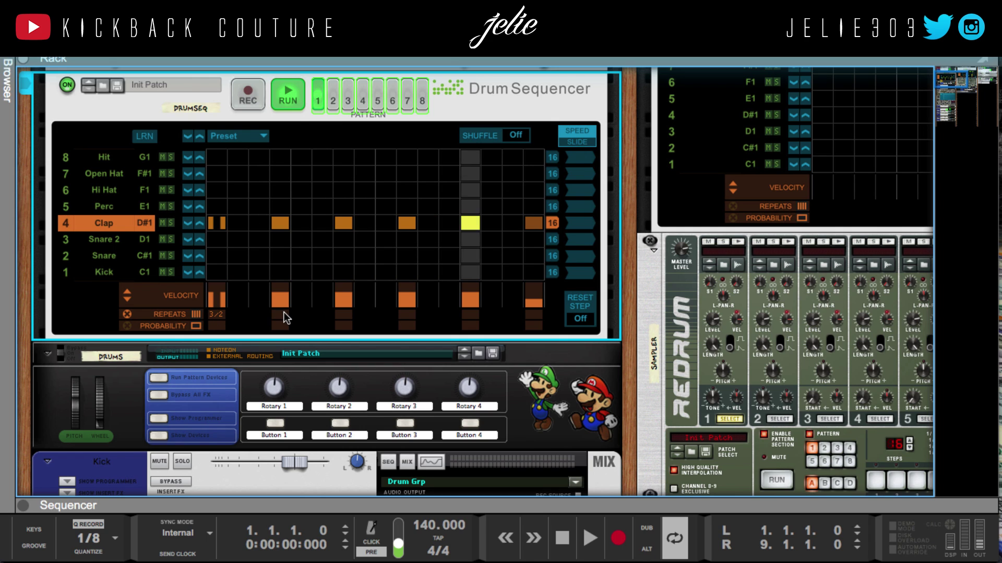
click(215, 300)
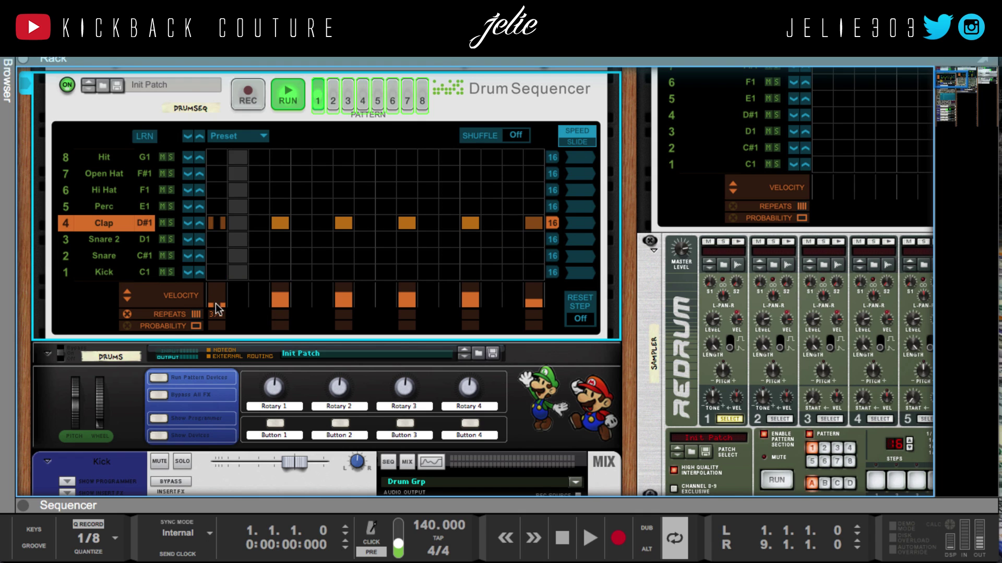
drag(209, 296, 209, 287)
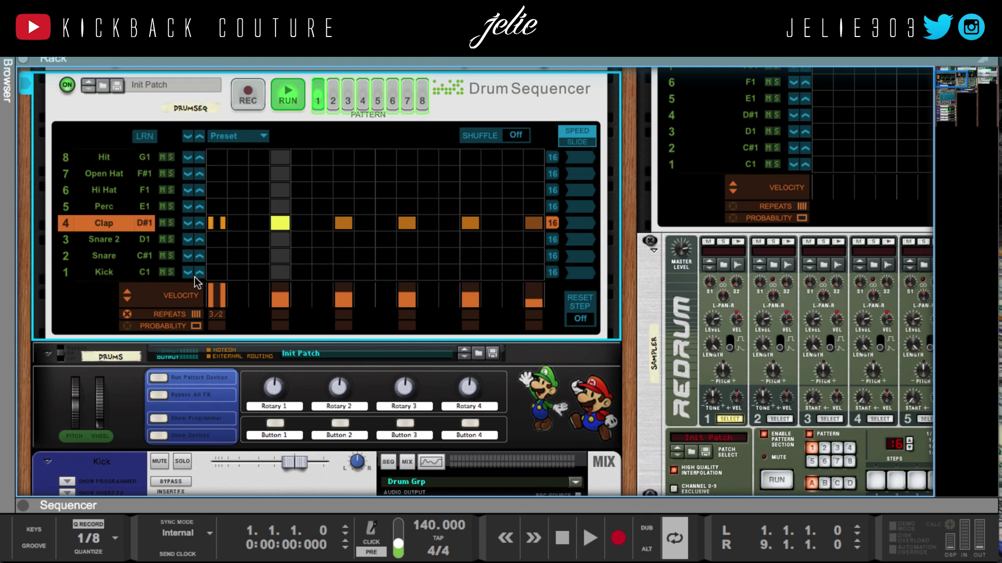
Try different repeat settings on the Clap steps, including 8 and 7 on every hit, and turn repeats off for the lane
drag(279, 314, 384, 302)
mouse_move(210, 316)
mouse_down()
mouse_move(183, 316)
mouse_move(210, 312)
mouse_up()
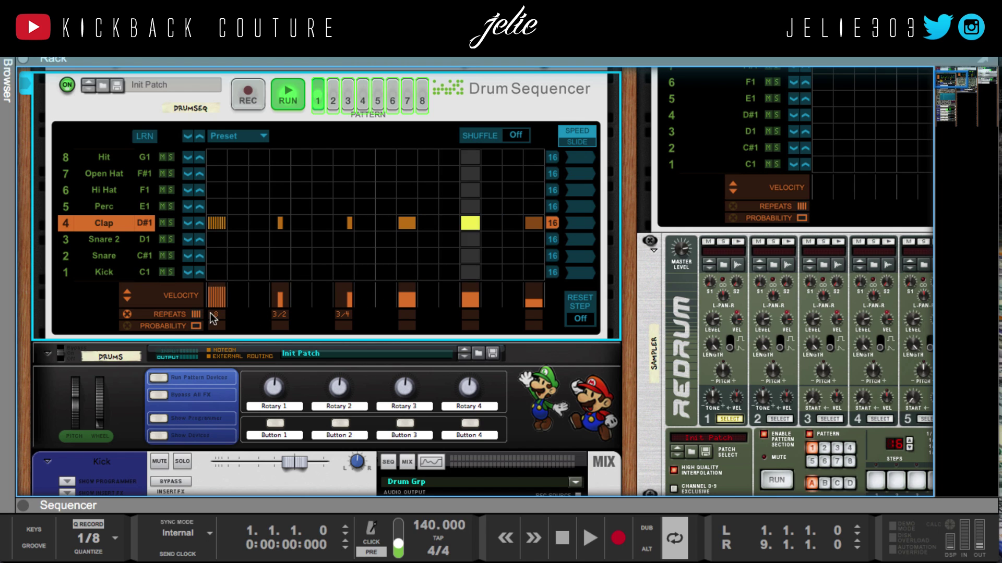
mouse_move(275, 313)
mouse_down()
mouse_move(558, 300)
mouse_move(416, 311)
mouse_move(542, 309)
mouse_up()
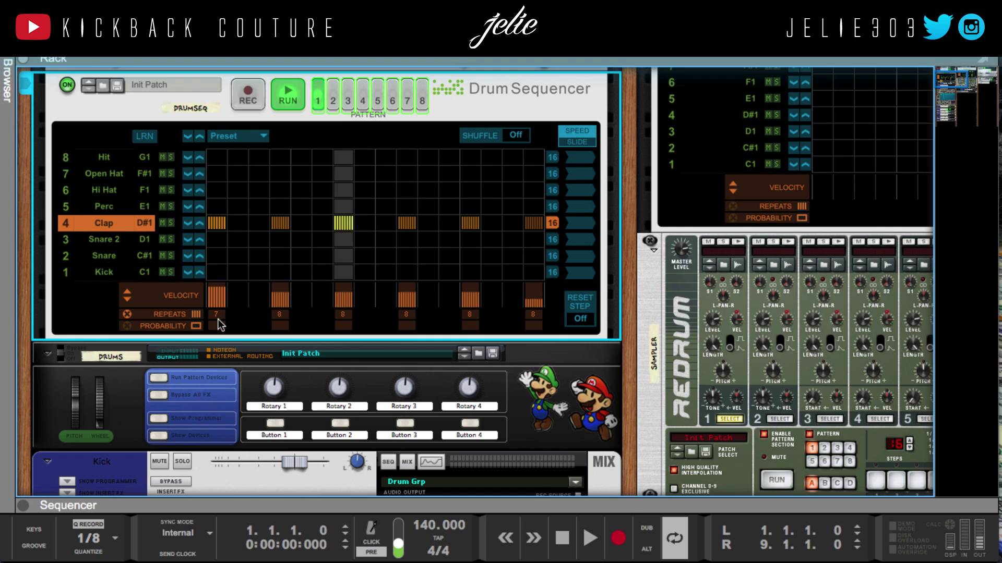
drag(218, 318, 536, 318)
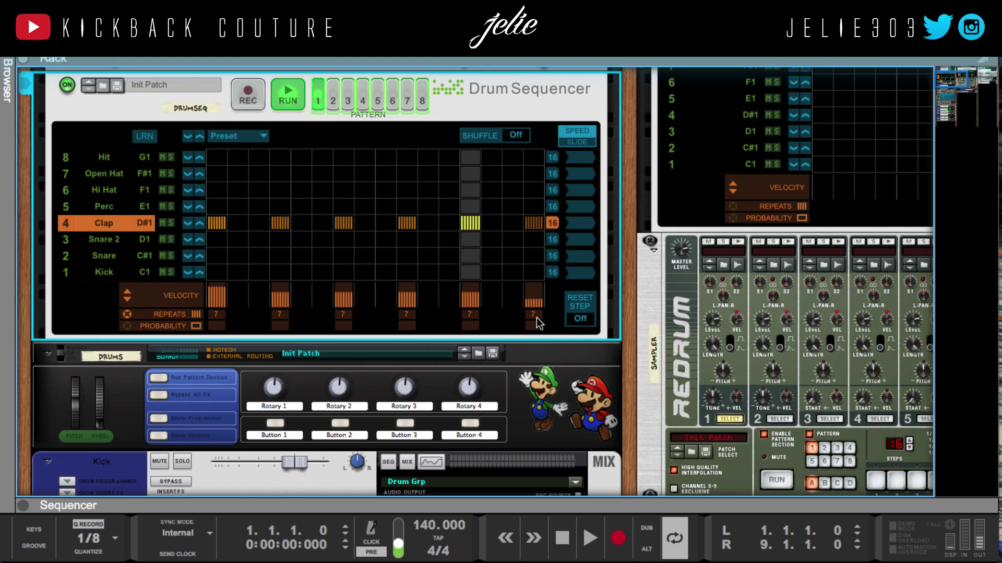
mouse_move(212, 321)
mouse_down()
mouse_move(225, 336)
mouse_move(216, 315)
mouse_move(407, 291)
mouse_move(576, 205)
mouse_move(130, 393)
mouse_move(219, 343)
mouse_move(318, 317)
mouse_move(207, 328)
mouse_move(560, 228)
mouse_move(517, 310)
mouse_move(263, 369)
mouse_move(191, 362)
mouse_move(541, 309)
mouse_move(411, 331)
mouse_move(410, 311)
mouse_up()
click(127, 315)
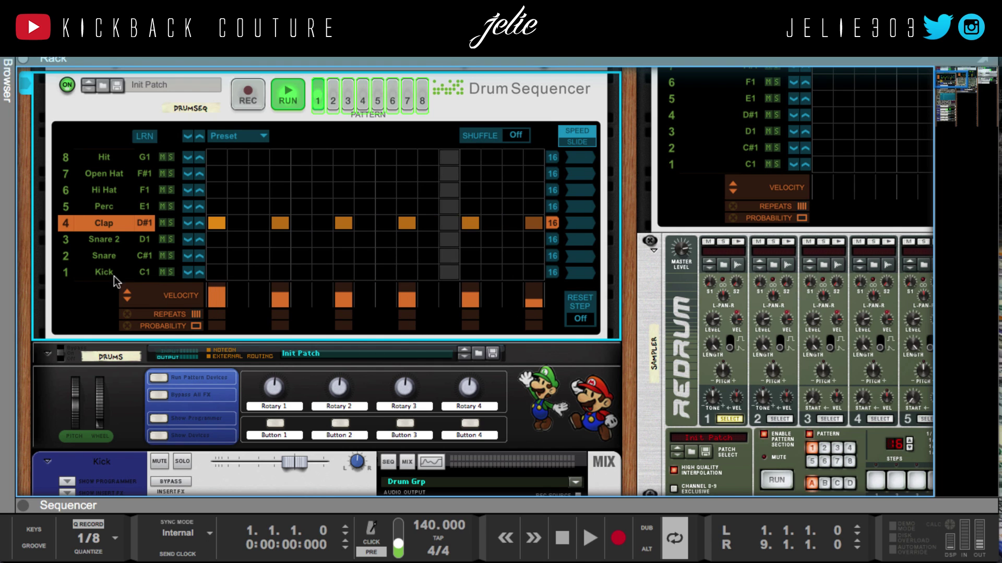
Raise the last Clap step's velocity, and try the first step's probability at 1% and higher before restoring it to full
drag(540, 293, 537, 286)
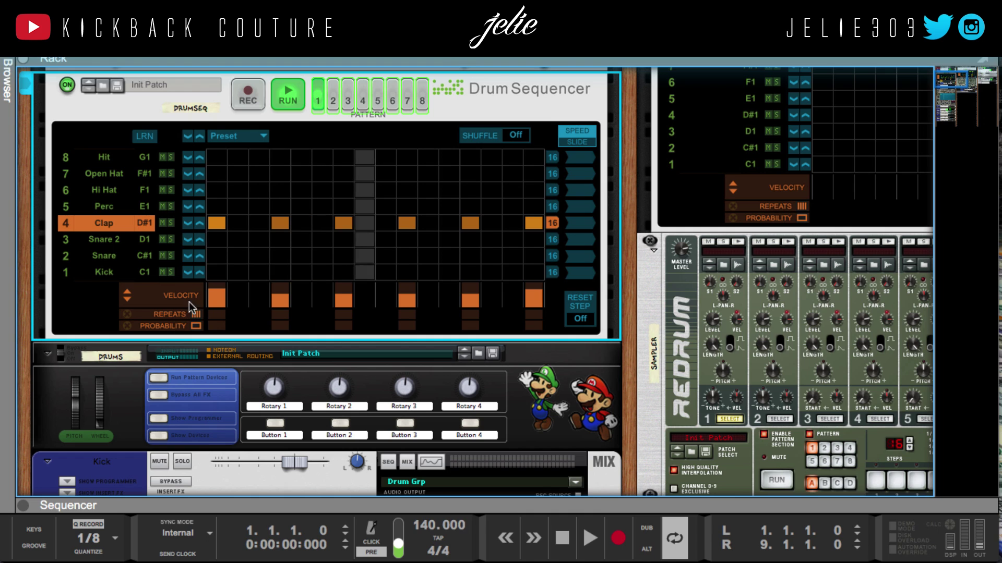
click(214, 326)
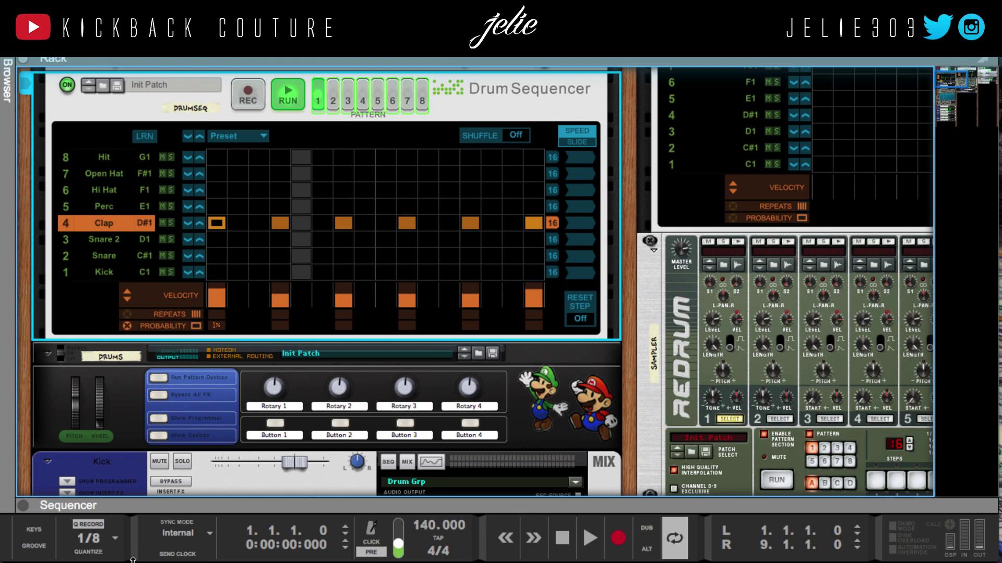
drag(217, 325, 237, 92)
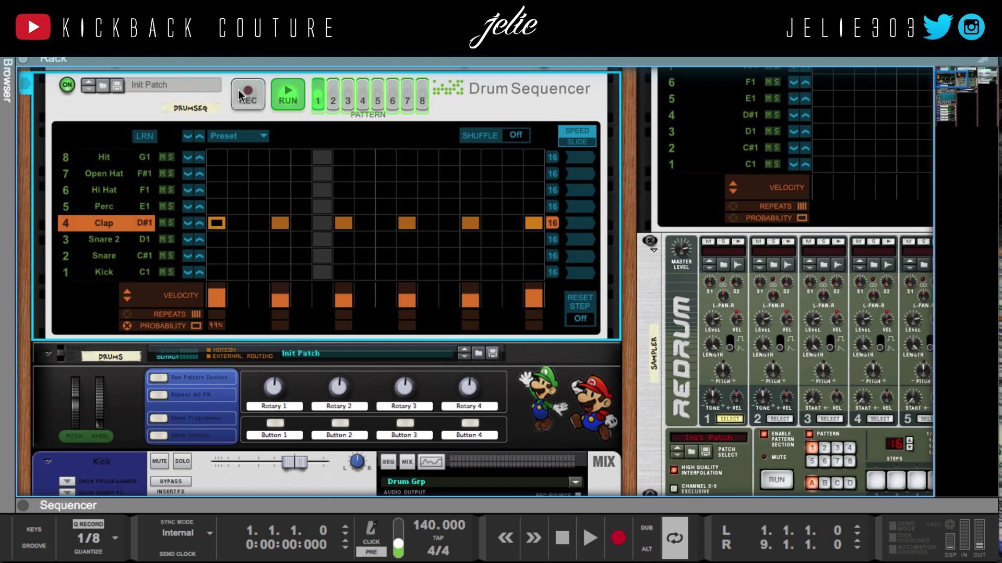
drag(217, 326, 227, 149)
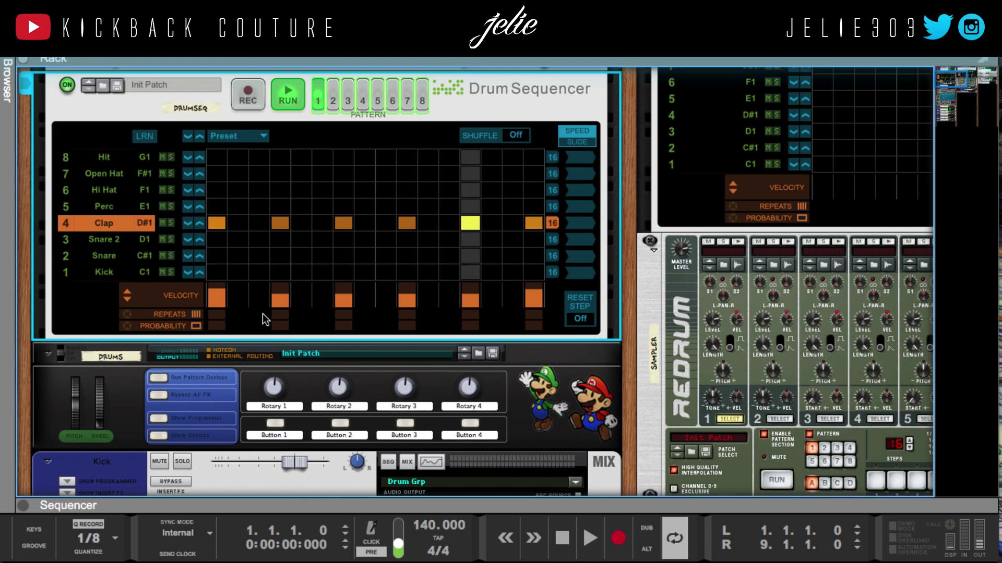
scroll(216, 293, up, 1)
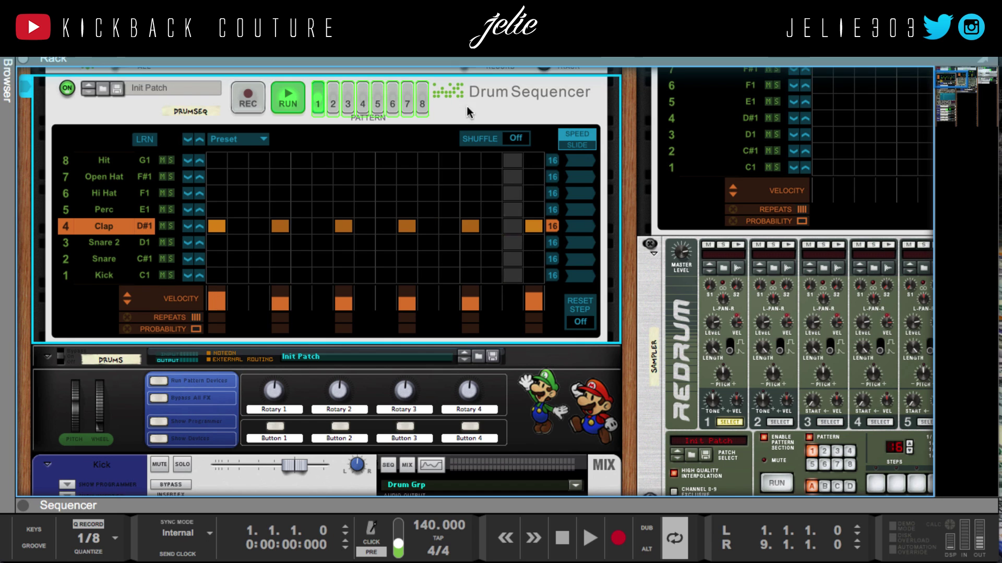
right_click(112, 177)
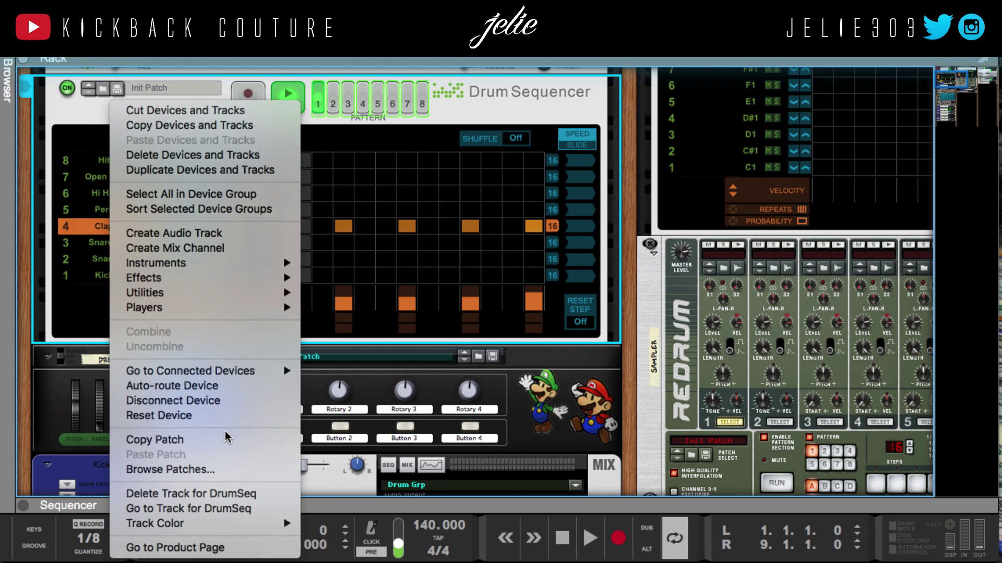
click(644, 172)
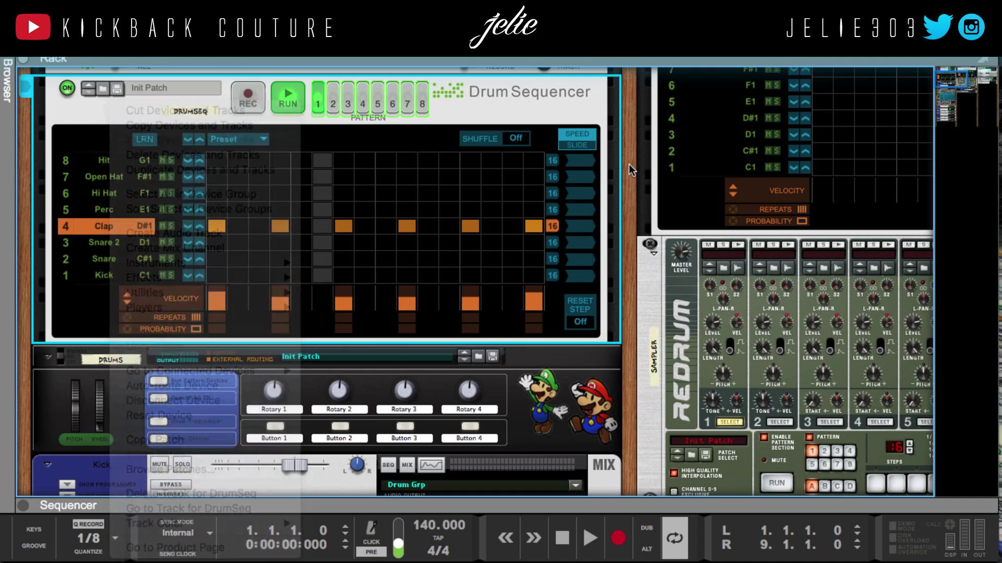
scroll(714, 376, up, 5)
scroll(443, 311, down, 12)
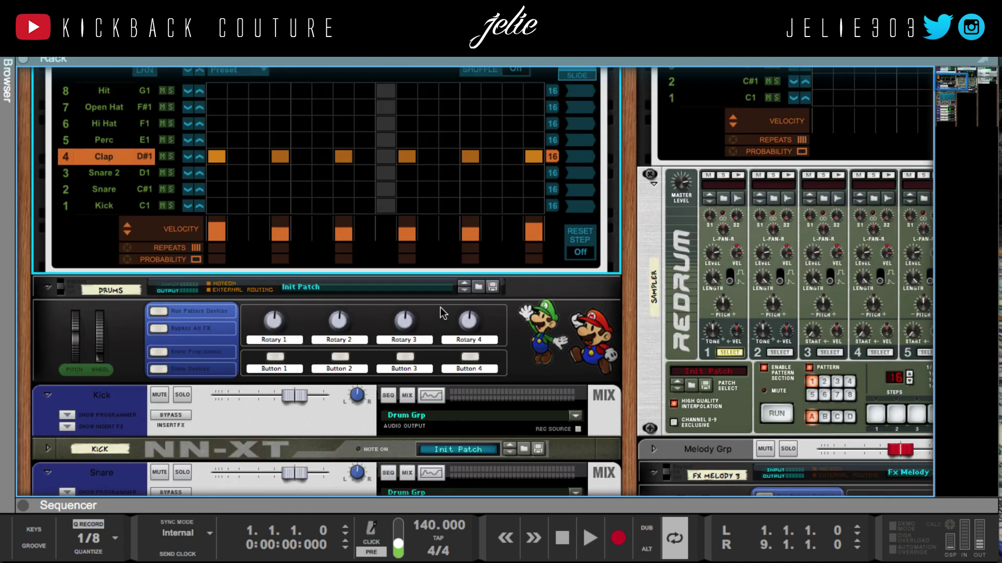
scroll(443, 308, up, 5)
scroll(159, 302, up, 5)
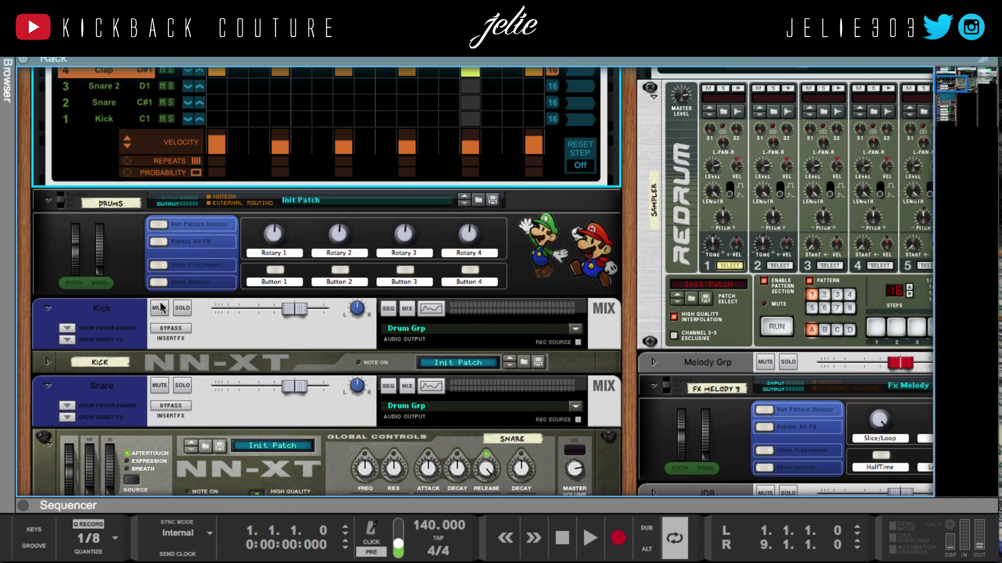
Inspect the rear cabling of the Drum Sequencer, the Combinator and its NN-XT mix channels, and return to the rack front
key(Tab)
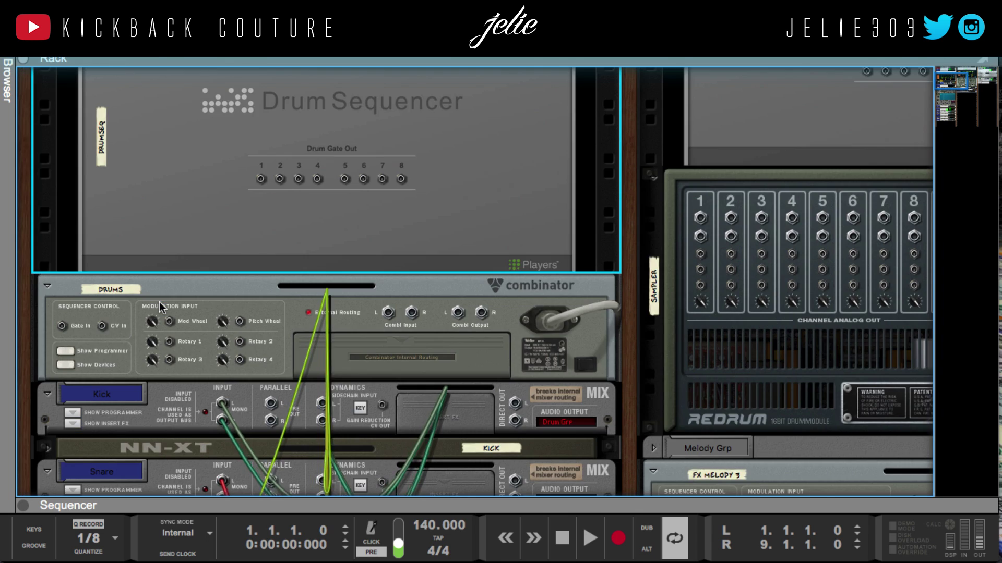
scroll(159, 301, down, 12)
scroll(159, 302, up, 3)
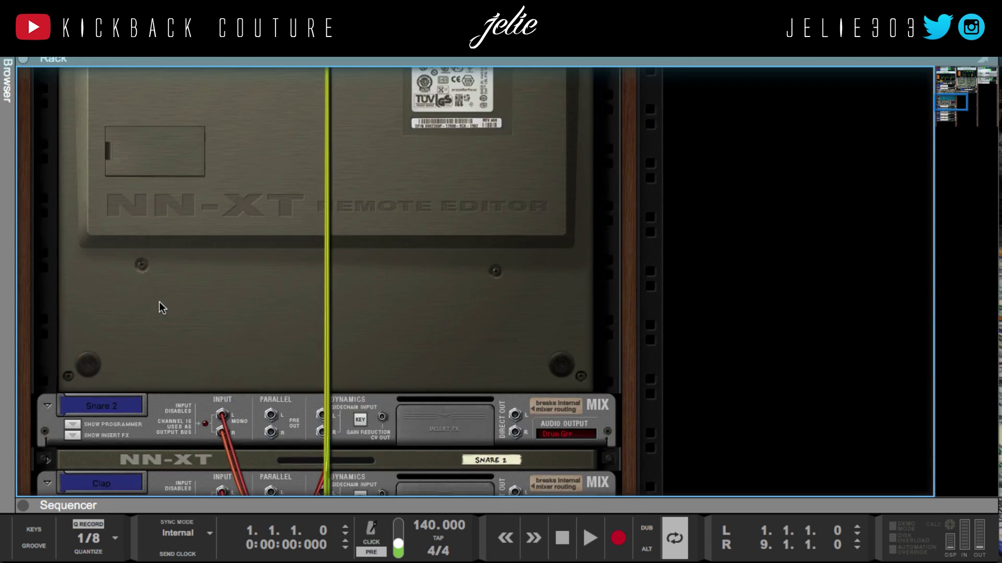
key(Tab)
scroll(159, 302, up, 8)
scroll(151, 308, up, 5)
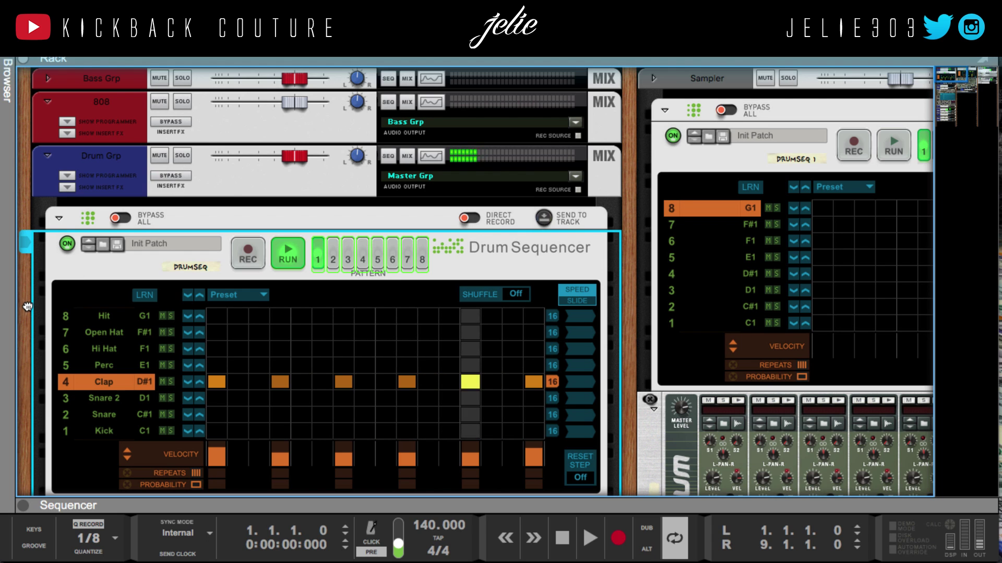
Lower the first Clap step's velocity to match the neighbouring hits, and briefly play and stop the song
scroll(40, 305, down, 1)
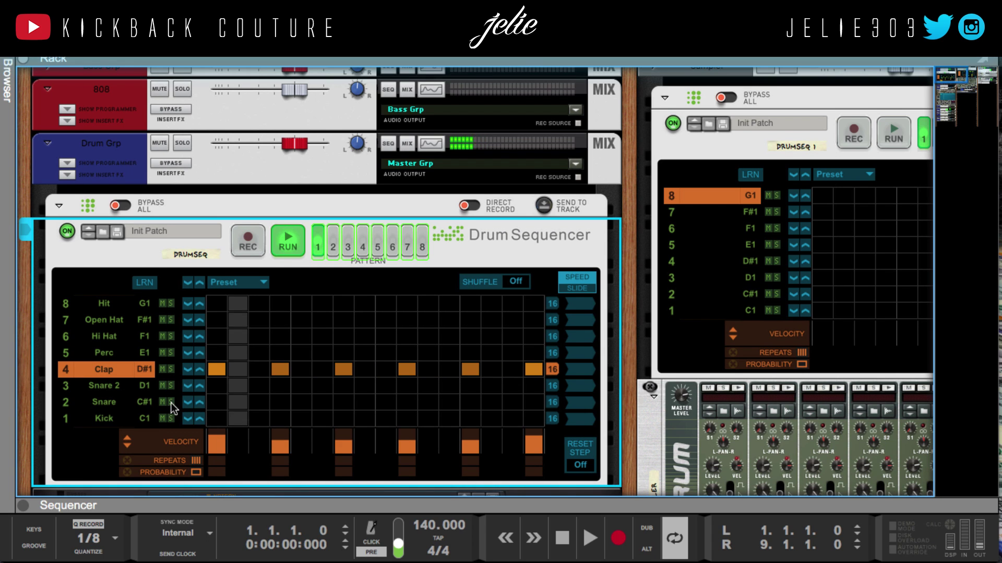
click(214, 446)
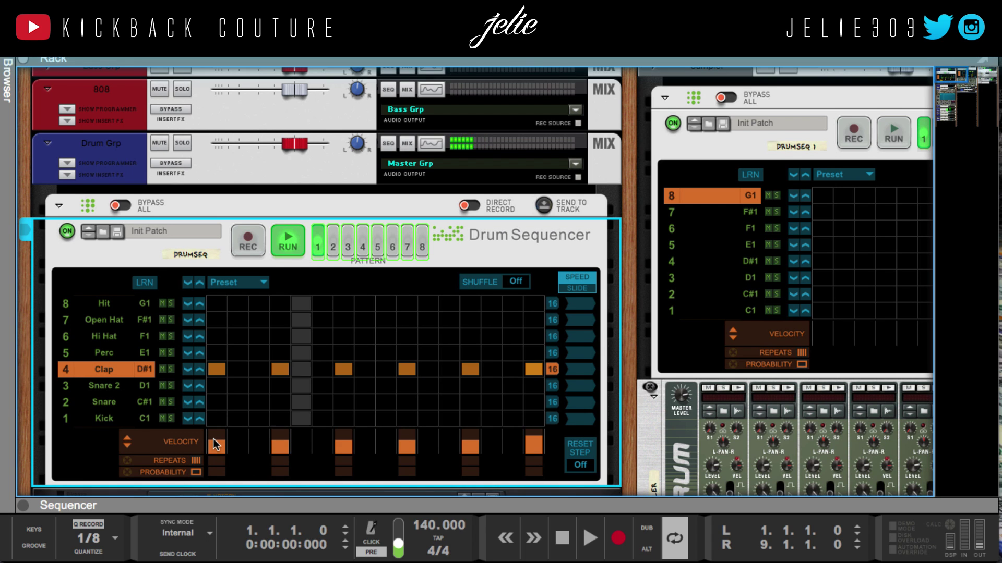
key(space)
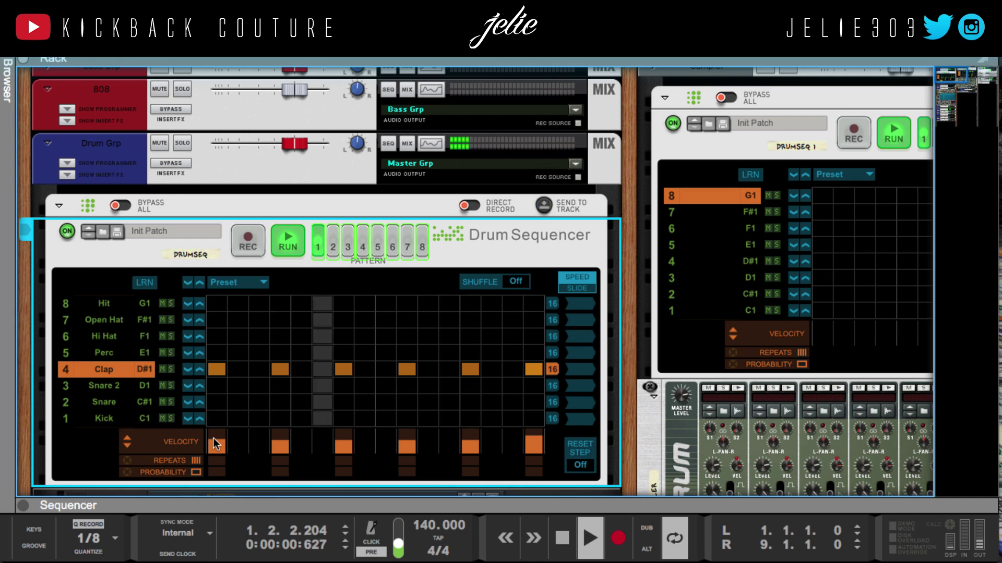
key(space)
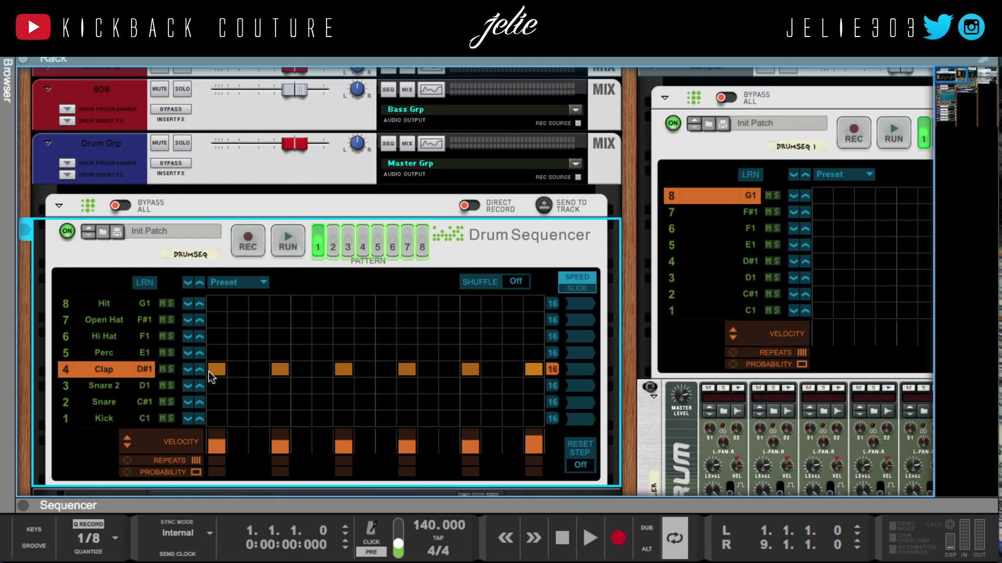
Reset the DrumSeq device
right_click(166, 271)
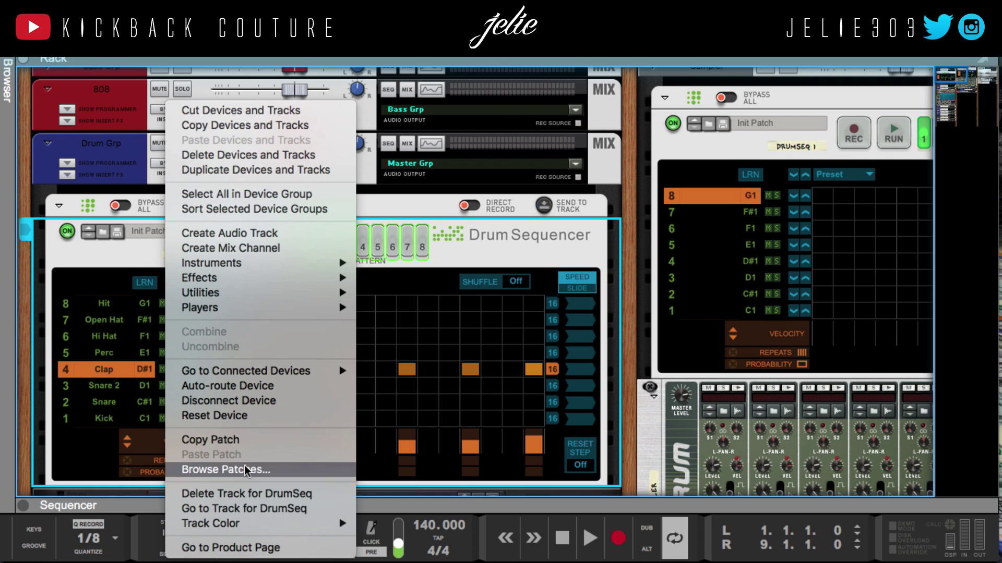
click(241, 417)
scroll(233, 420, down, 3)
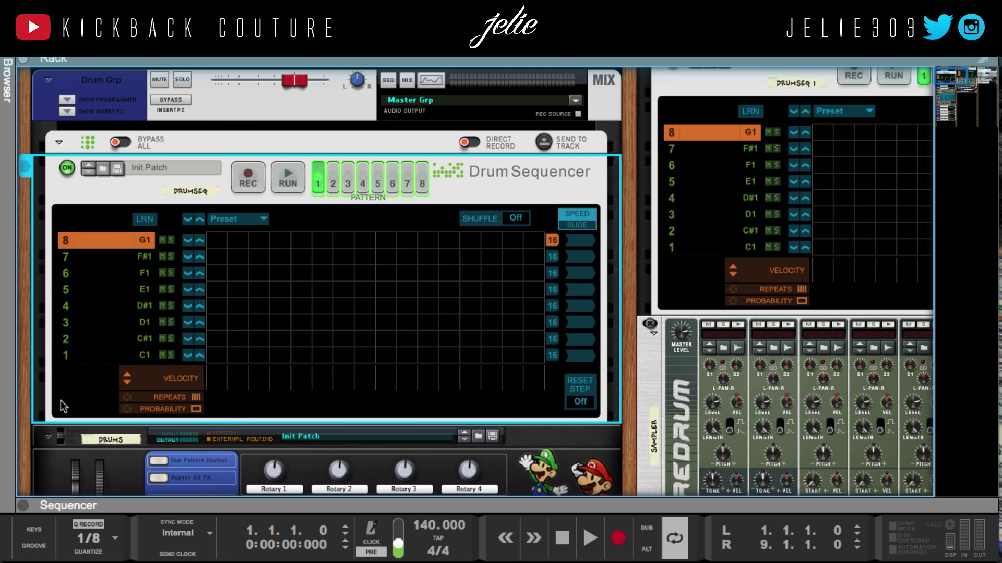
Undo the device reset and the preceding Clap lane edits back to the empty pattern with the named lanes
key(ctrl+z)
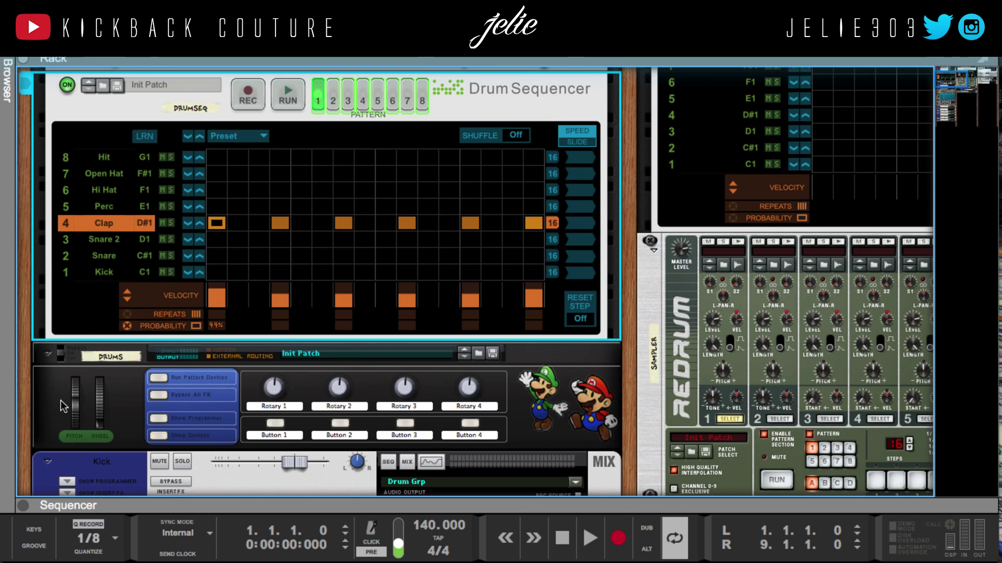
scroll(61, 401, down, 6)
click(60, 402)
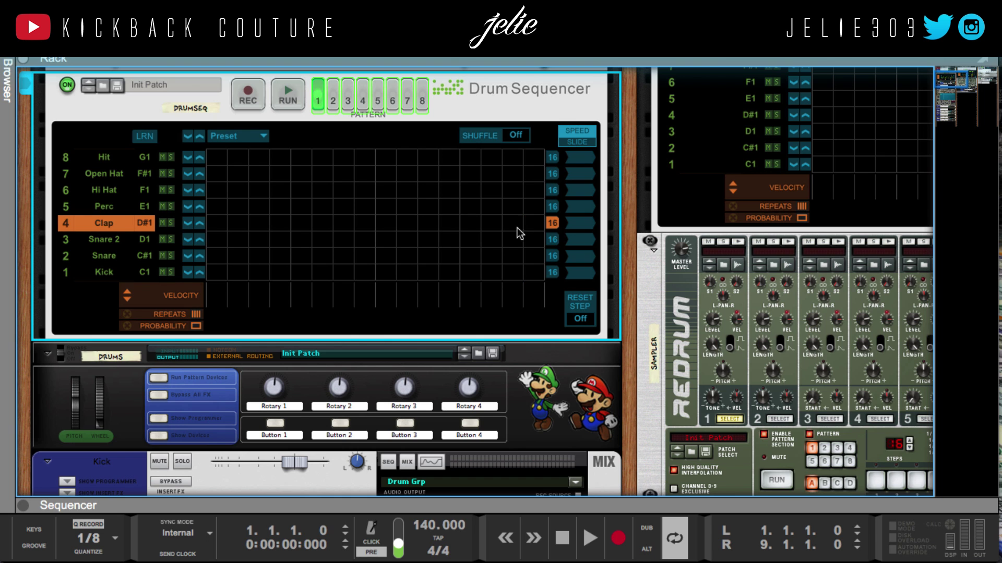
scroll(115, 318, down, 2)
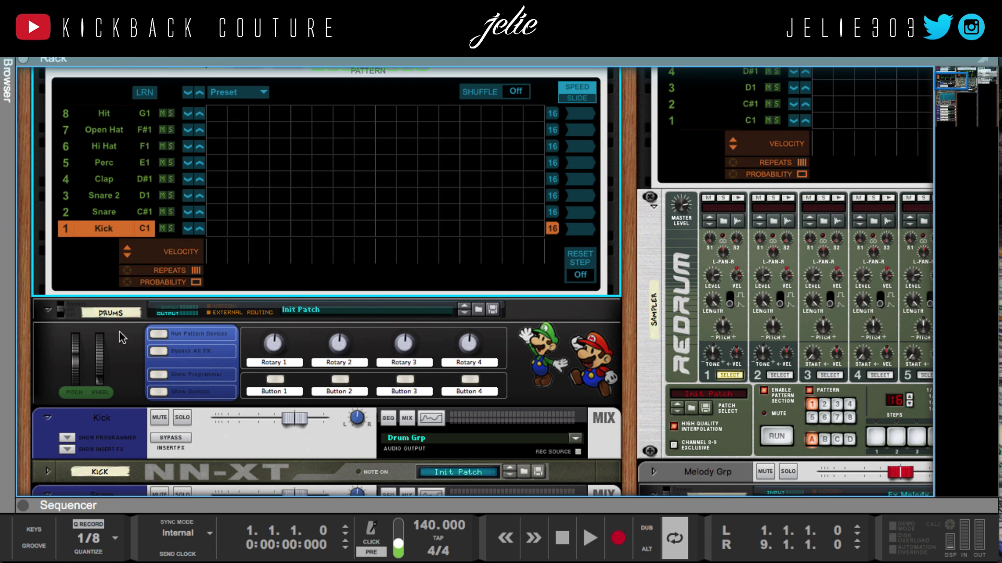
scroll(129, 376, up, 8)
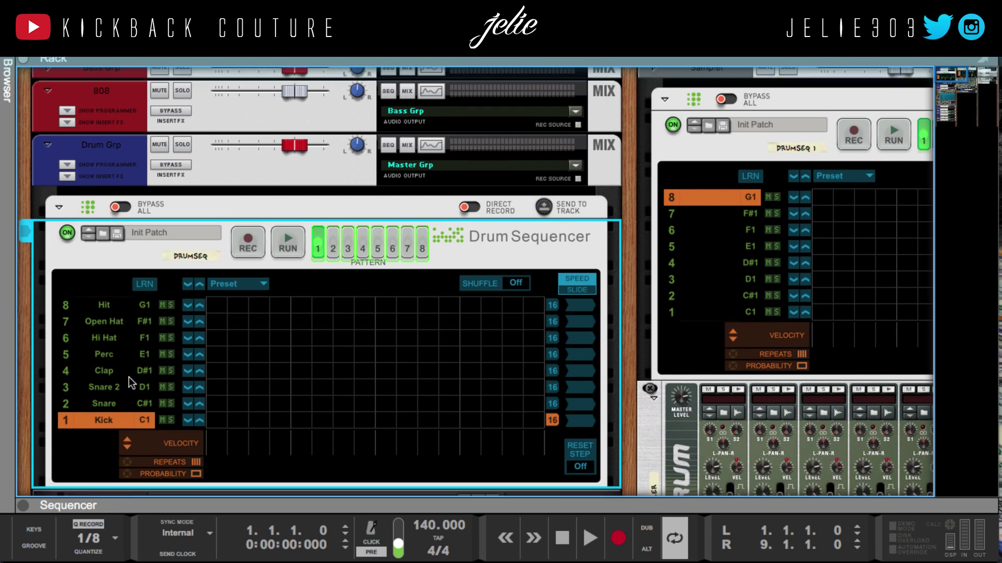
Inspect the eight Drum Gate Out jacks on the rear of the Drum Sequencer, and the Drums Combinator with its Kong
key(Tab)
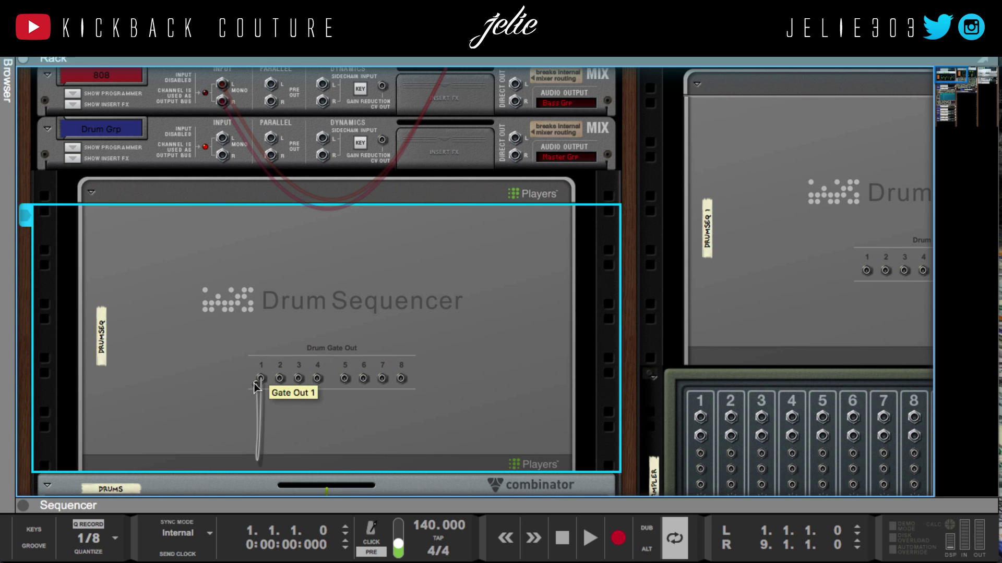
scroll(267, 385, down, 1)
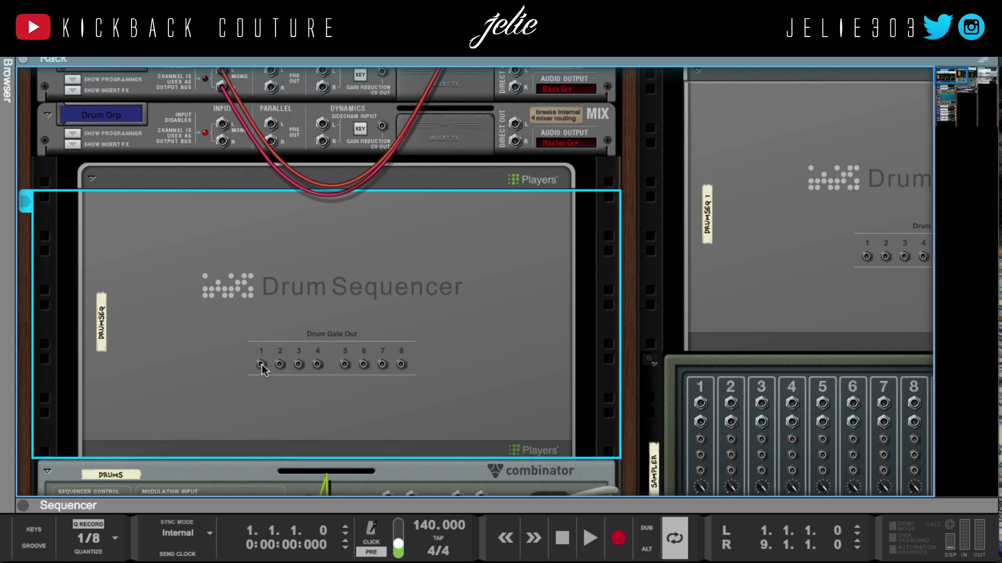
scroll(254, 364, down, 1)
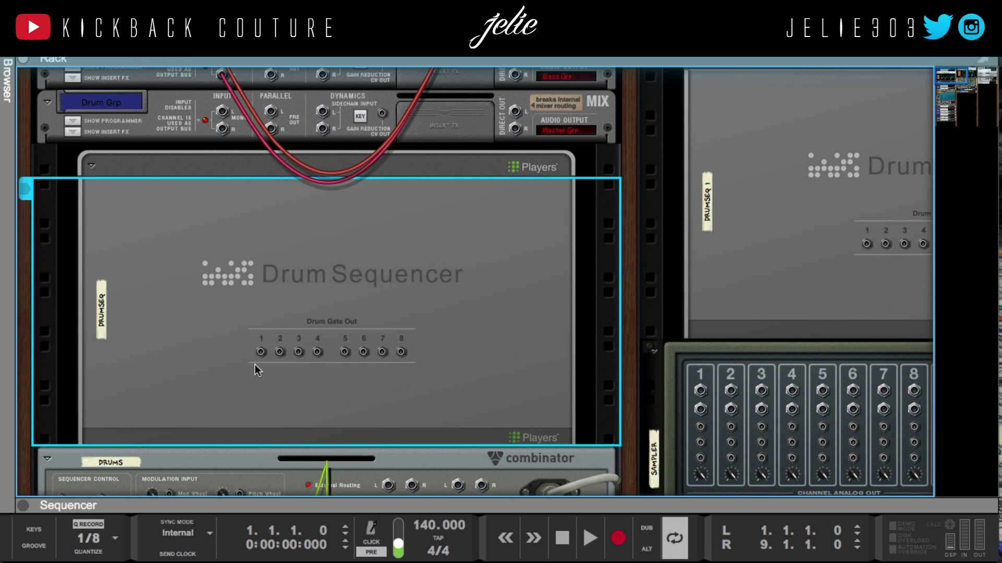
scroll(255, 364, down, 1)
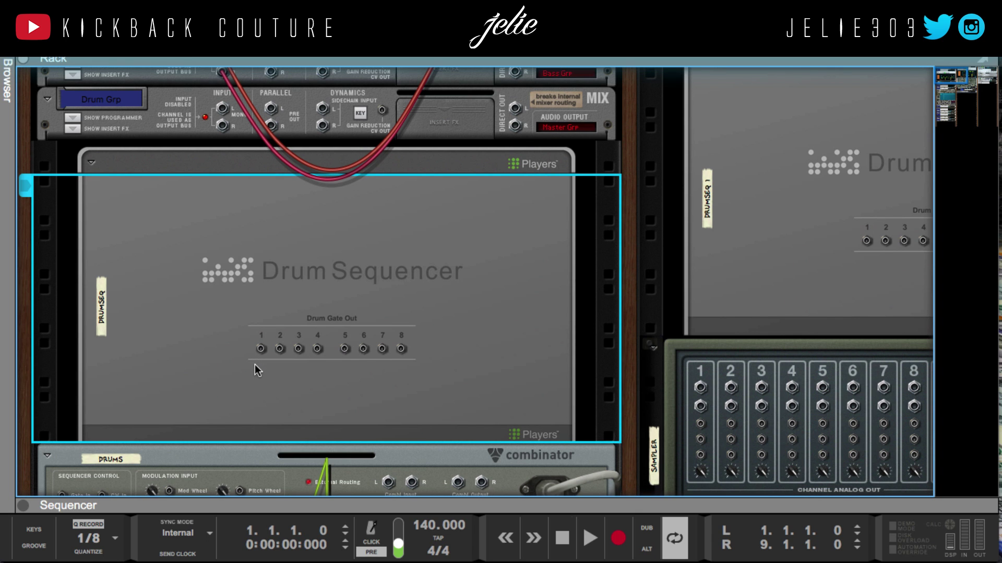
scroll(255, 364, down, 2)
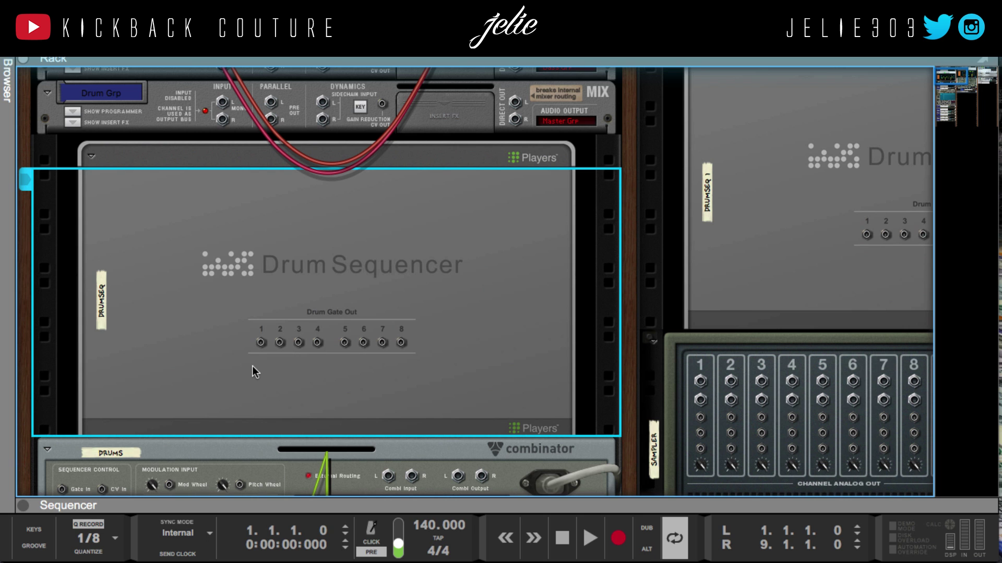
key(Tab)
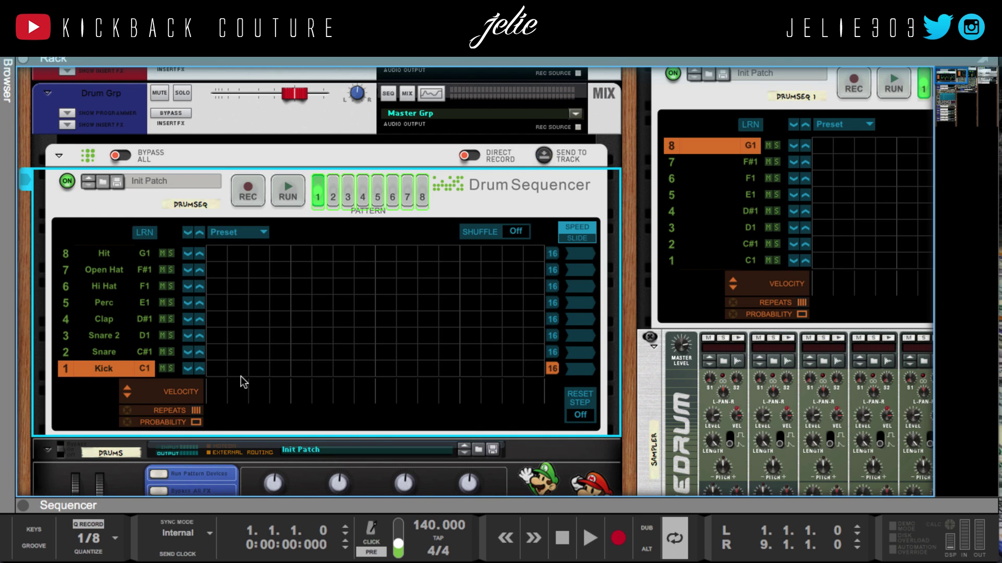
scroll(242, 382, down, 8)
click(157, 380)
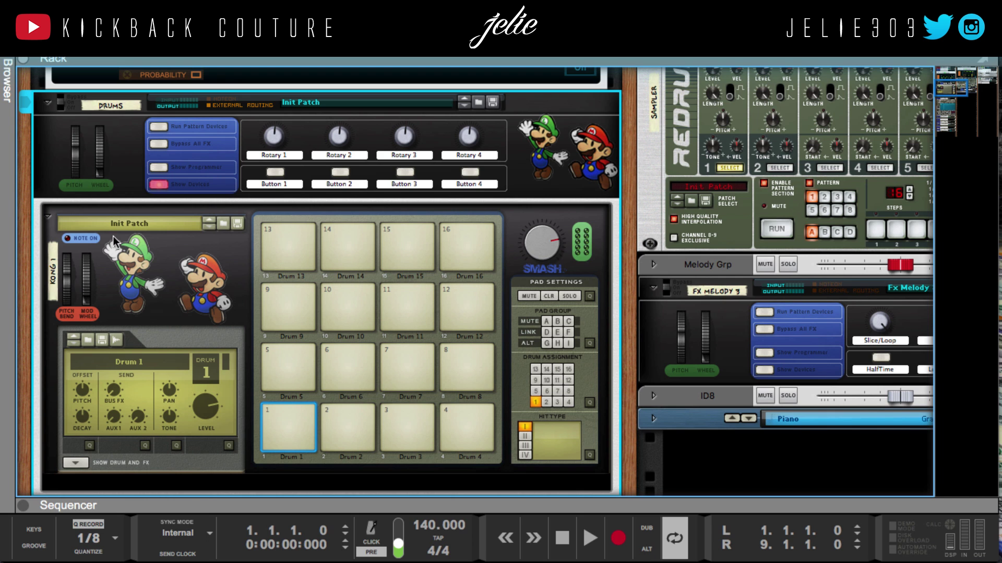
key(Tab)
key(Tab)
Create a Kong Drum Designer in its own rack column and attach a Drum Sequencer player to it from the device browser
click(7, 53)
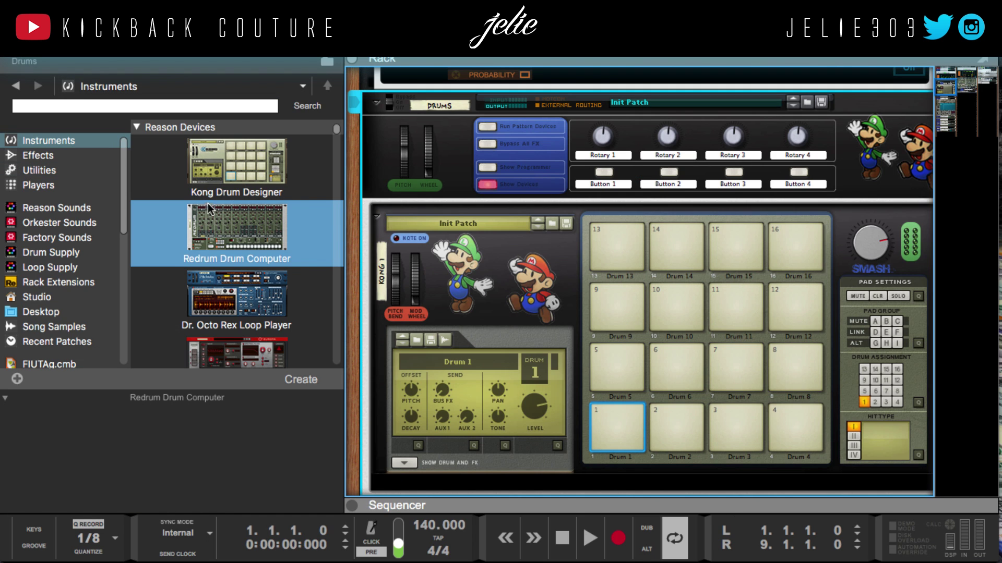
drag(221, 176, 852, 249)
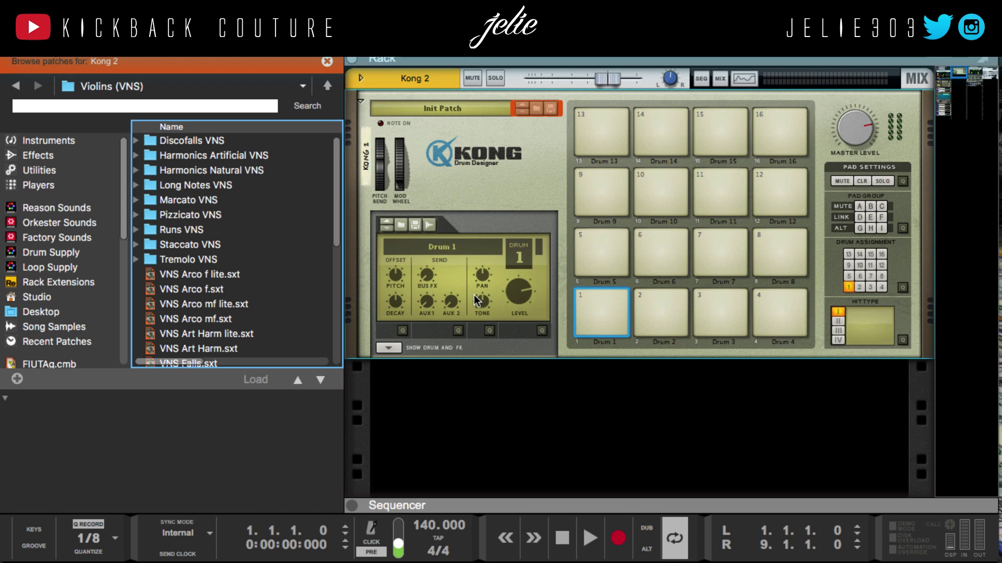
click(461, 441)
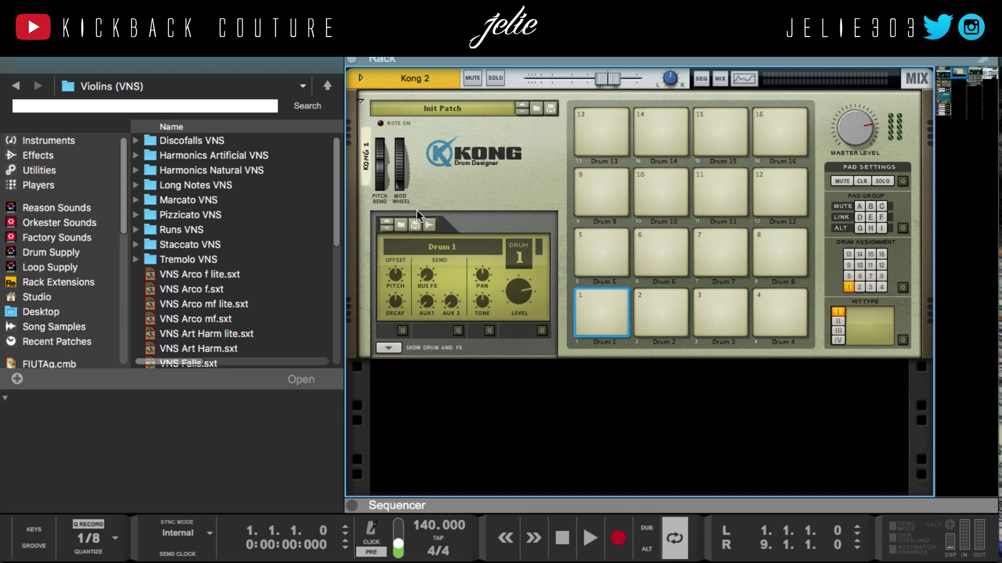
click(32, 186)
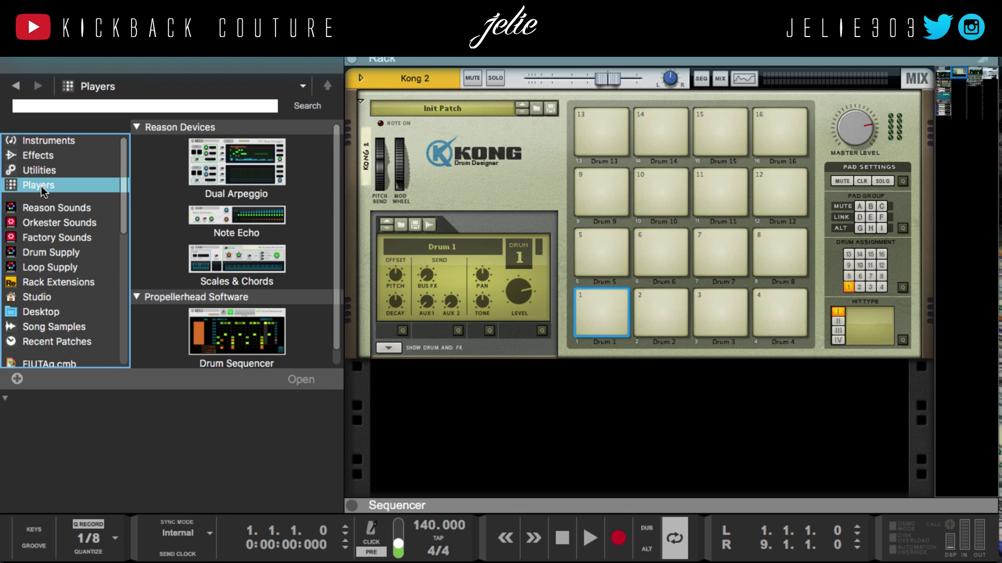
drag(221, 315, 488, 132)
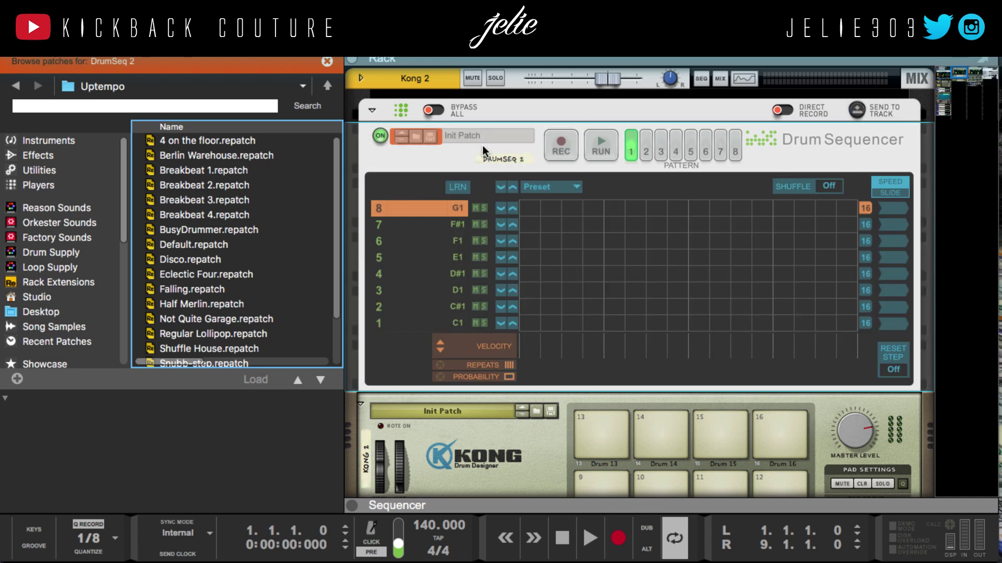
click(8, 43)
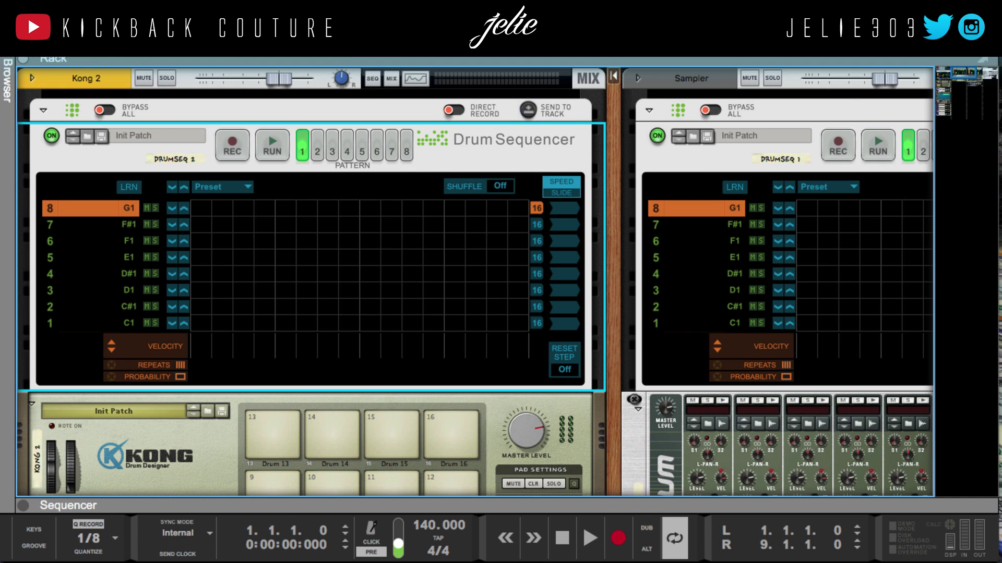
Add a hit on the first step of lane 1 (C1) in the new Kong's Drum Sequencer, and briefly play and stop the song
scroll(209, 428, down, 4)
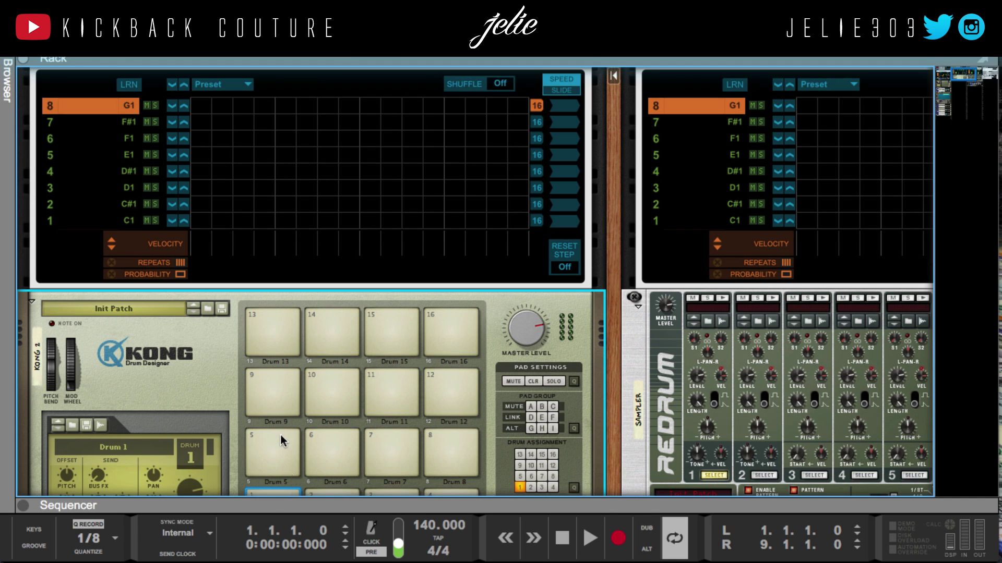
scroll(282, 441, down, 1)
click(201, 193)
key(space)
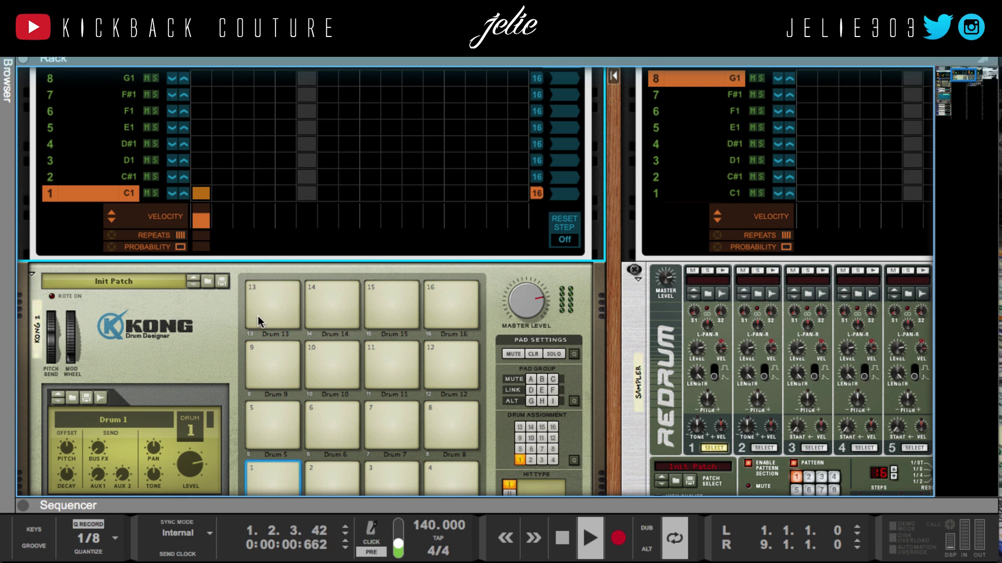
key(space)
Compare the new Kong and its Drum Sequencer with the existing Drums Combinator and its NN-XT samplers
scroll(219, 139, up, 5)
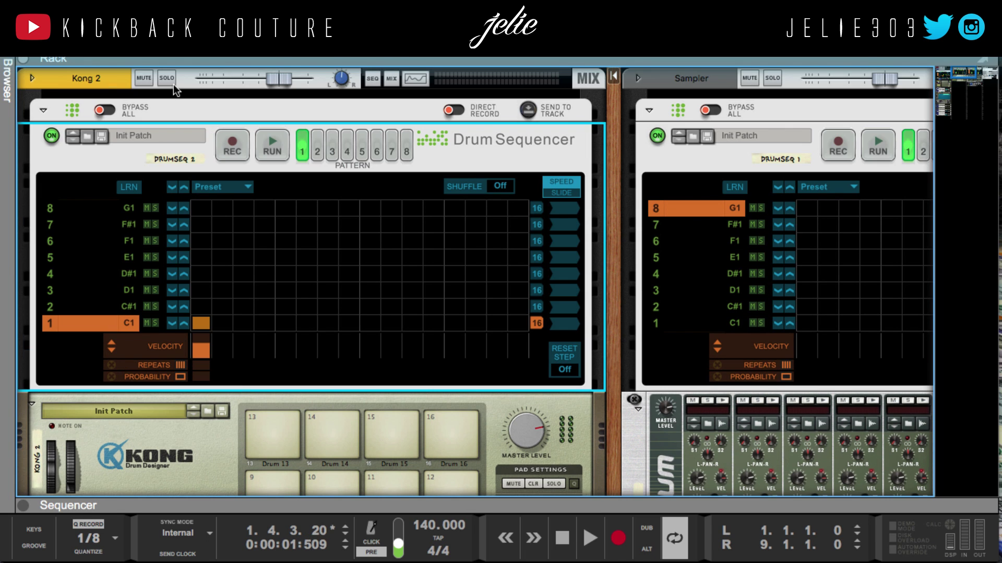
scroll(286, 347, down, 8)
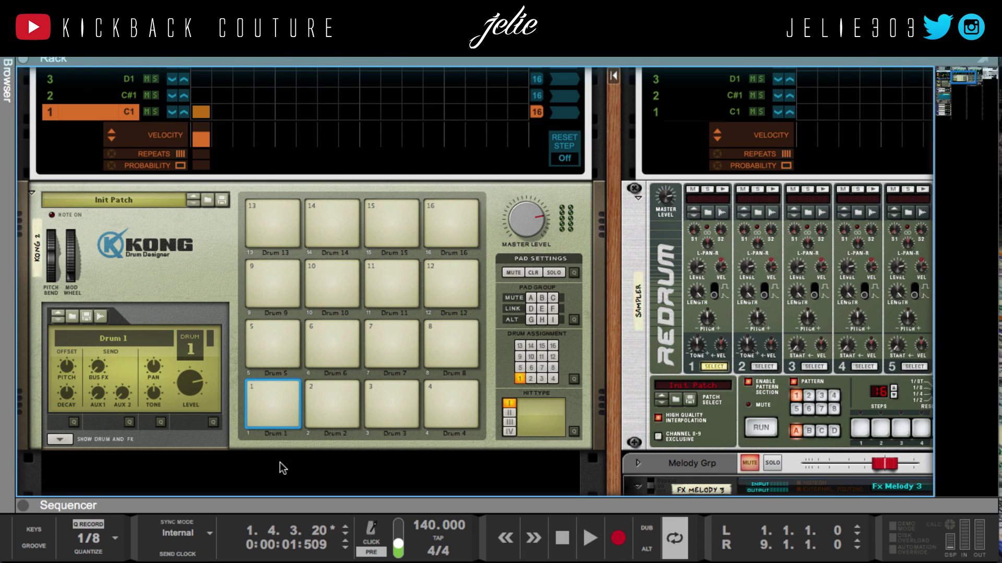
click(152, 274)
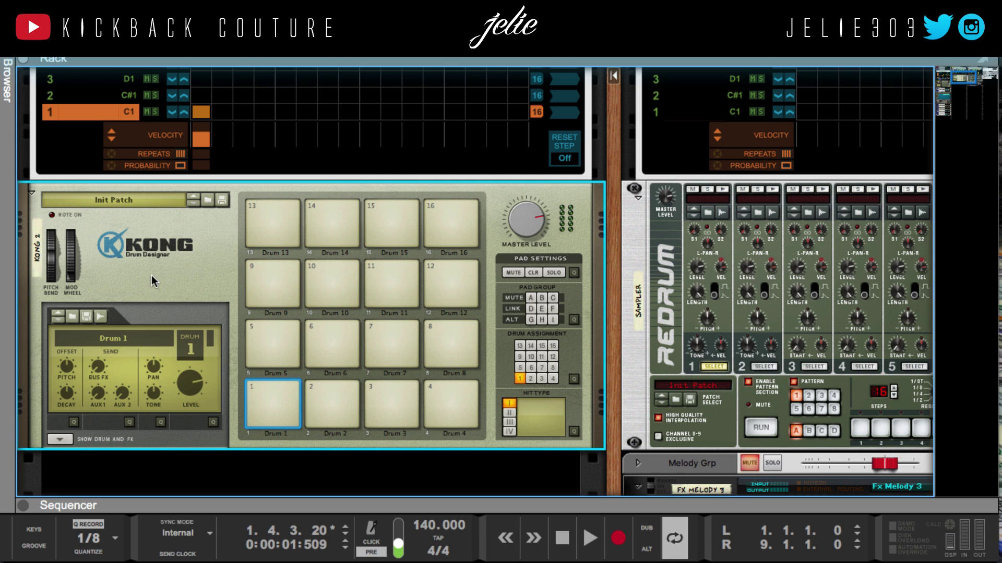
scroll(158, 289, left, 20)
scroll(155, 307, down, 20)
scroll(156, 312, down, 10)
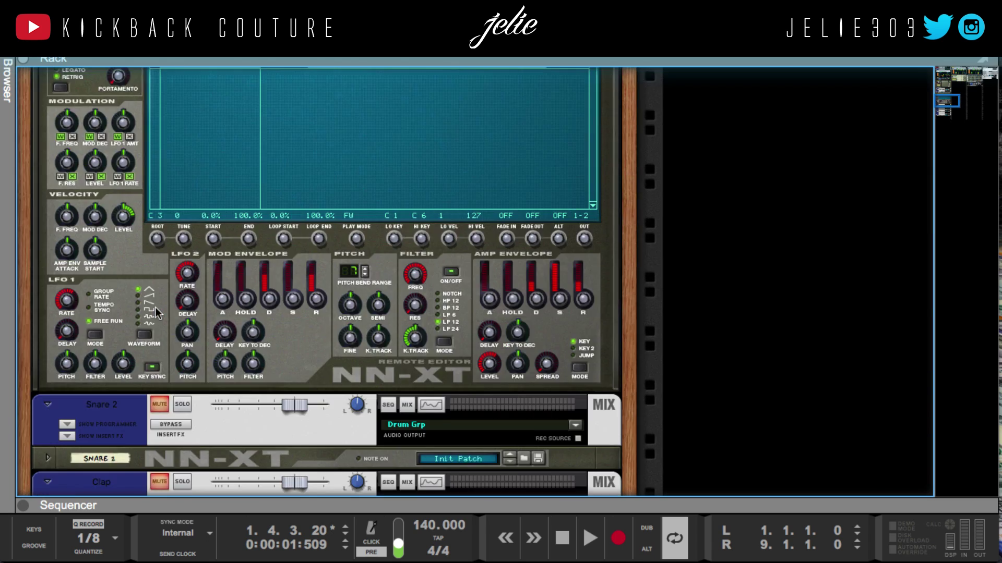
scroll(156, 312, up, 8)
scroll(156, 312, up, 10)
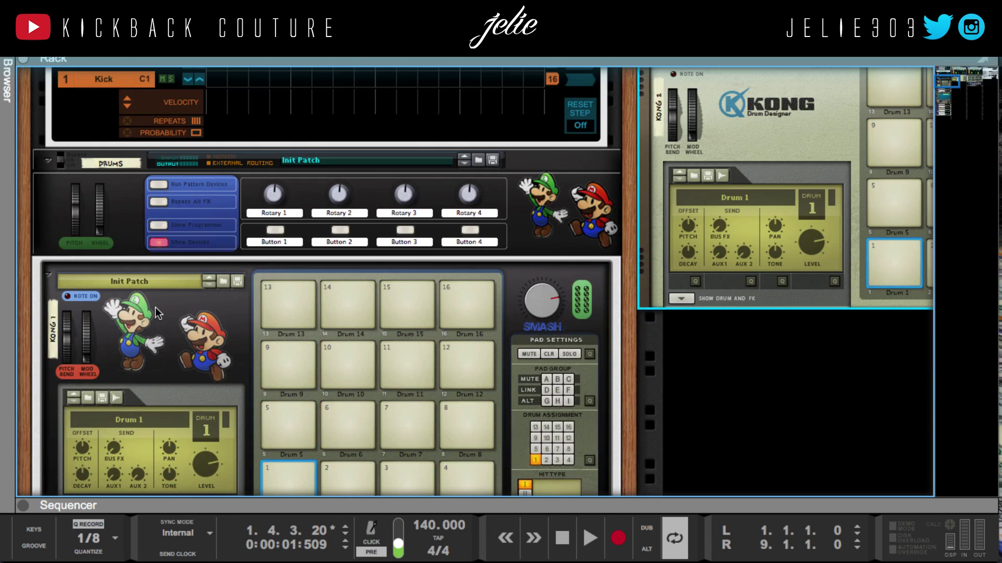
scroll(157, 313, right, 6)
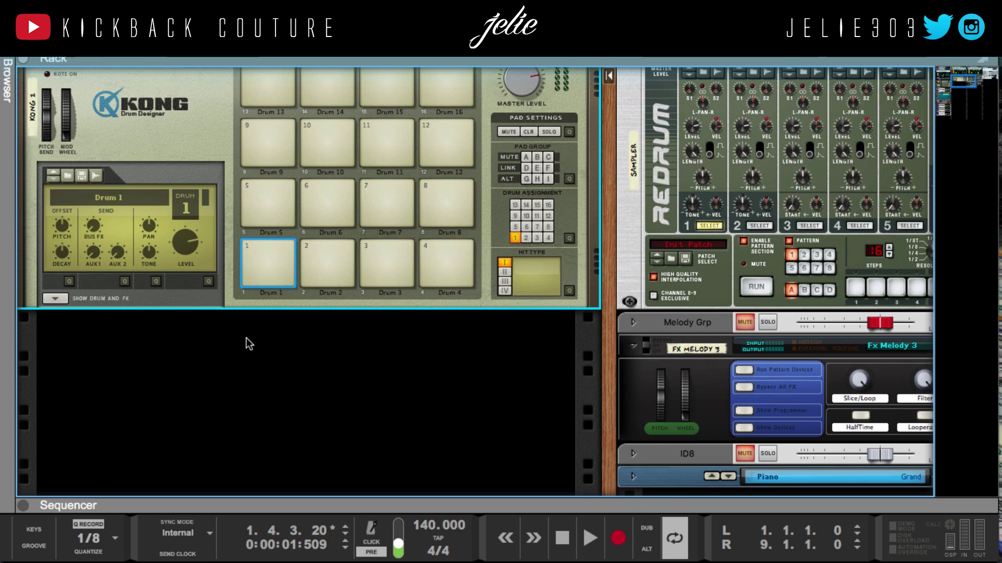
scroll(245, 345, left, 2)
scroll(283, 361, up, 3)
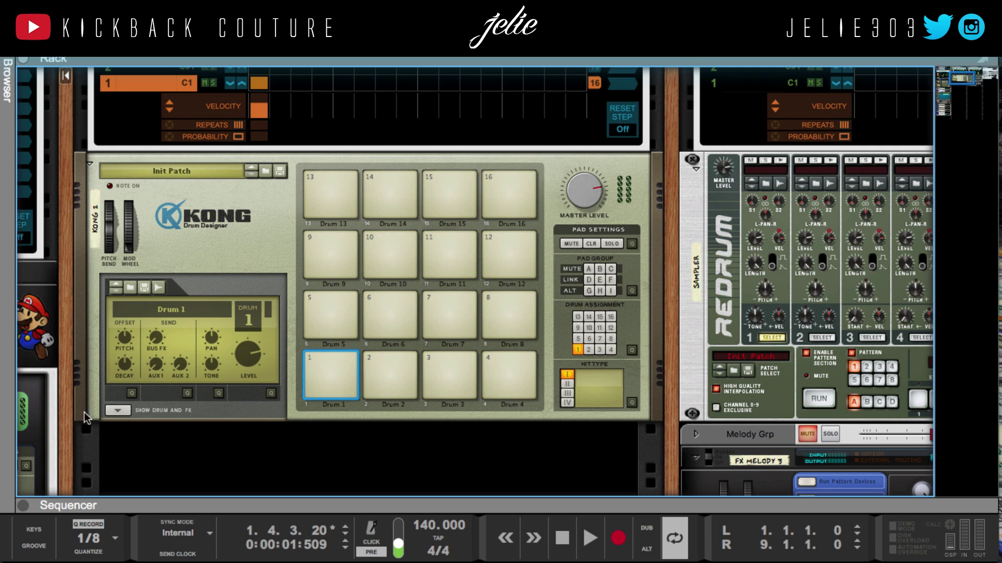
Combine the new Kong and its Drum Sequencer into a Combinator
right_click(181, 253)
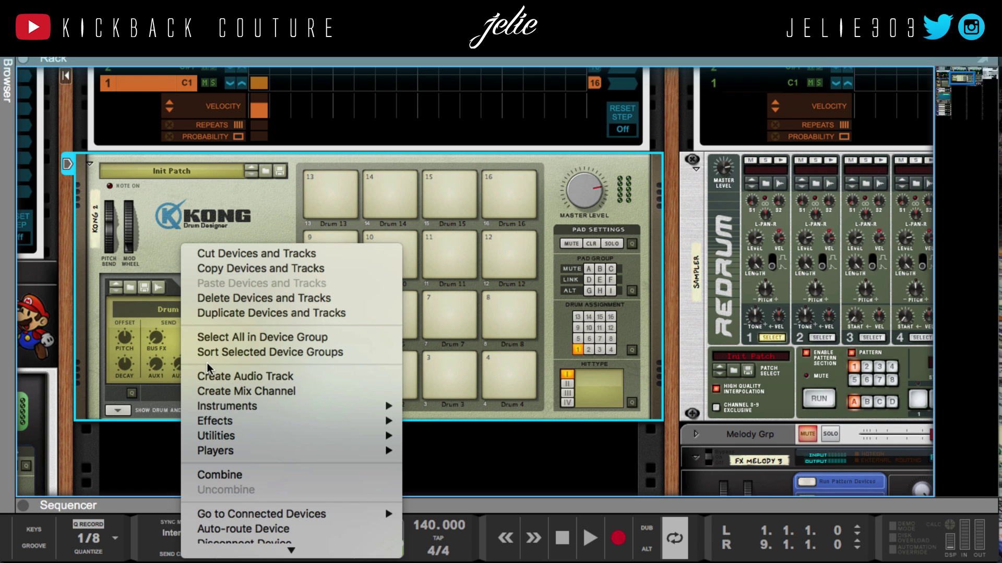
scroll(260, 373, down, 5)
click(316, 327)
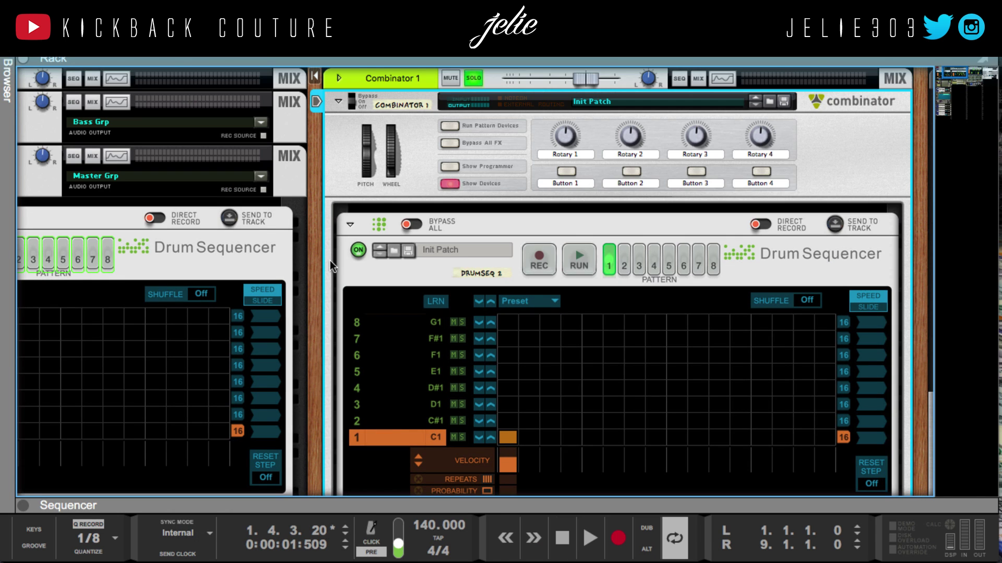
drag(316, 242, 171, 242)
click(225, 275)
scroll(222, 282, down, 5)
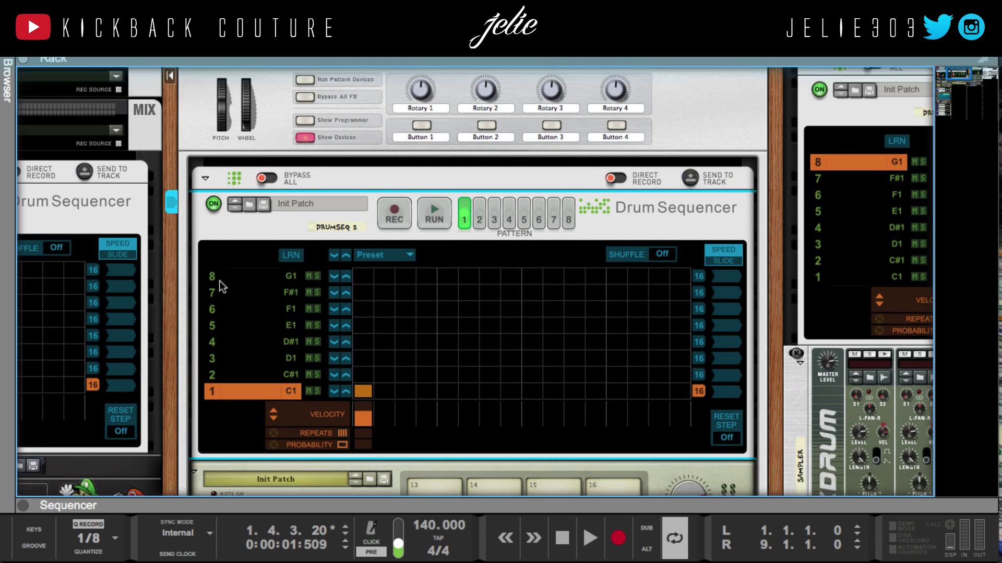
scroll(214, 287, up, 5)
drag(230, 225, 236, 161)
scroll(232, 282, down, 5)
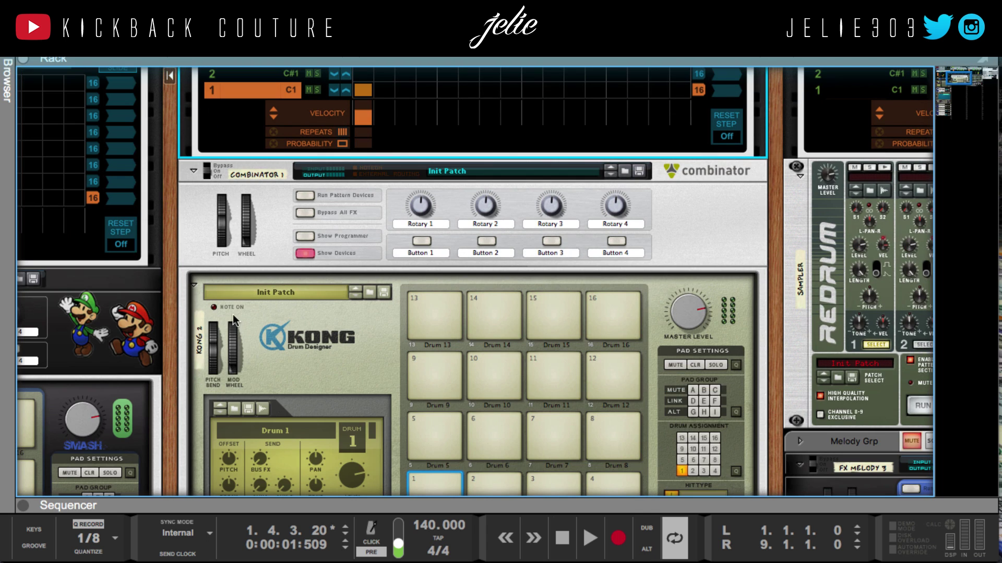
click(304, 254)
click(300, 256)
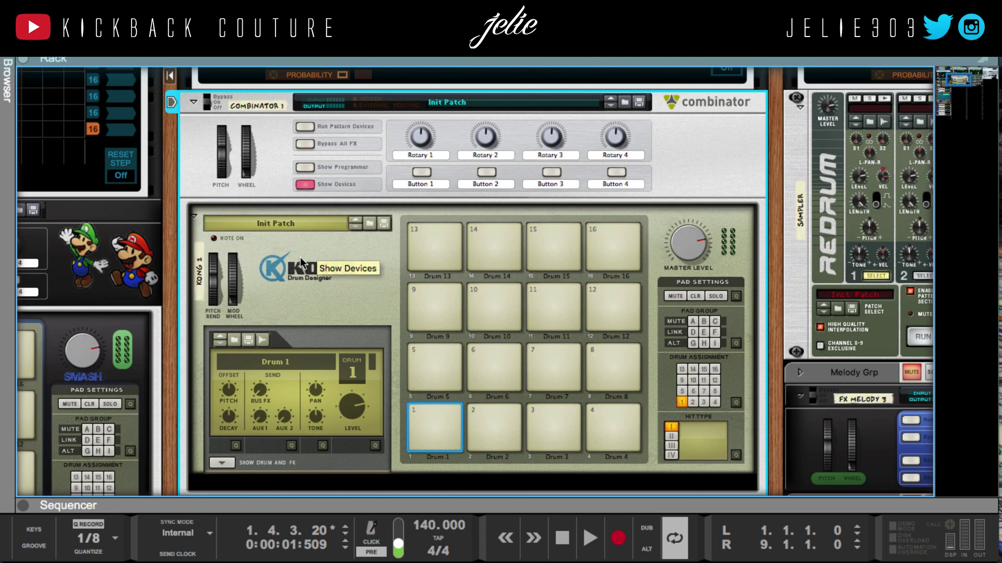
Create an NN-XT Advanced Sampler in the empty rack space below Combinator 1
scroll(367, 337, down, 3)
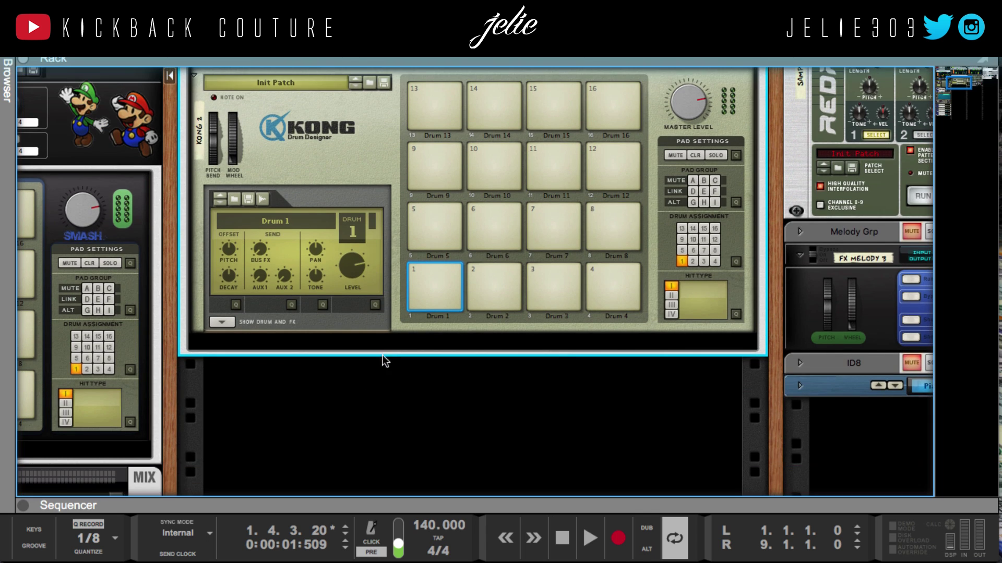
scroll(384, 366, down, 1)
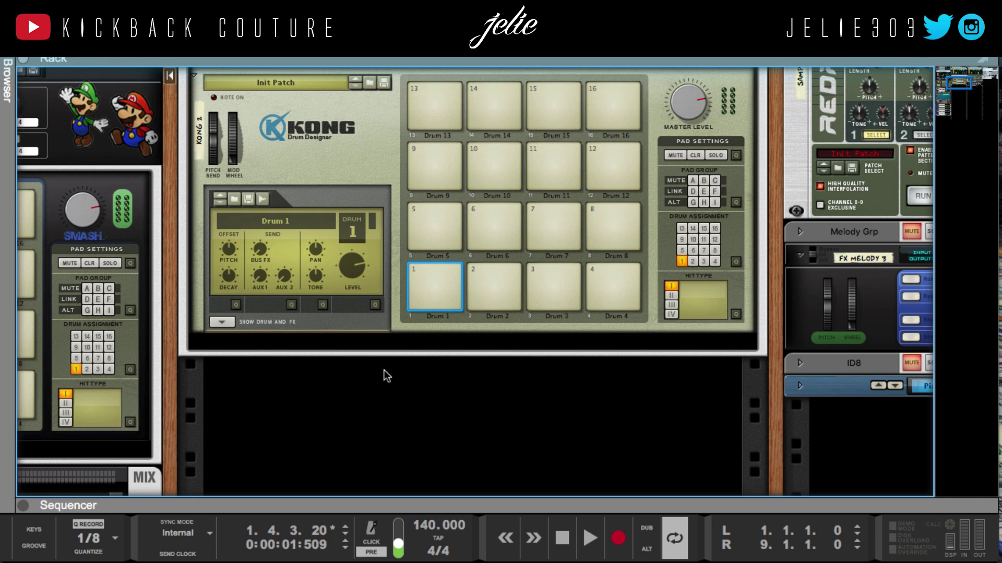
right_click(378, 374)
mouse_move(409, 488)
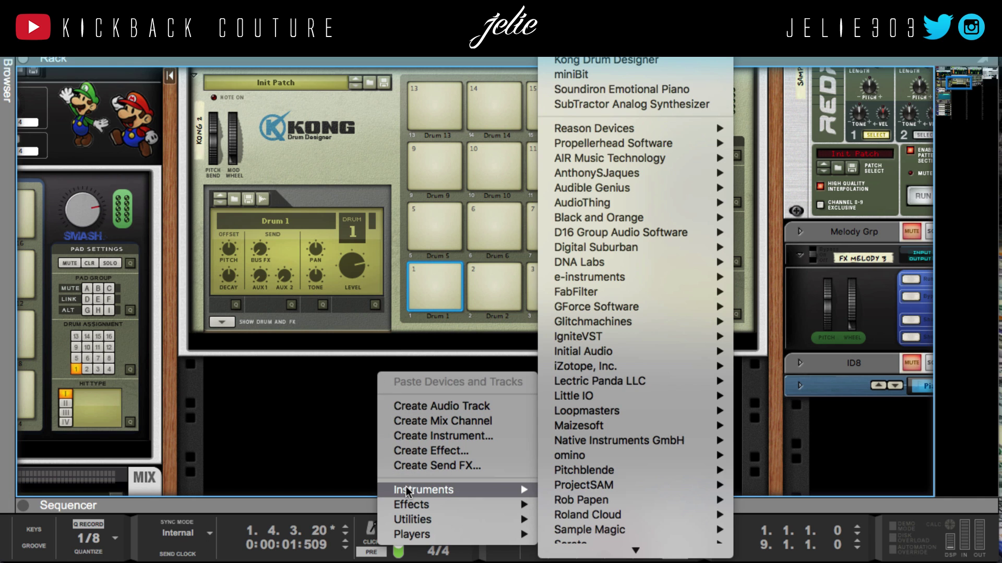
mouse_move(678, 129)
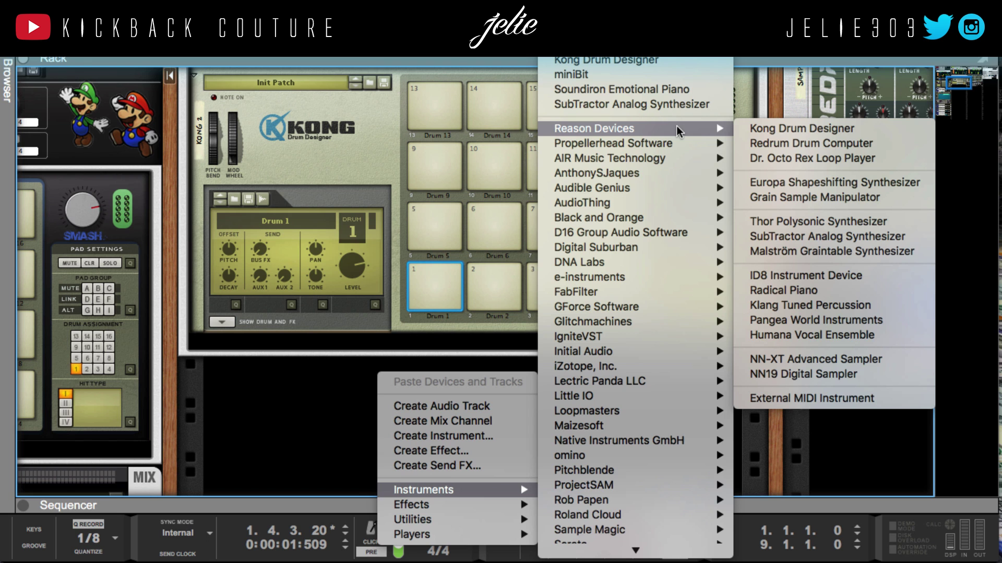
click(793, 359)
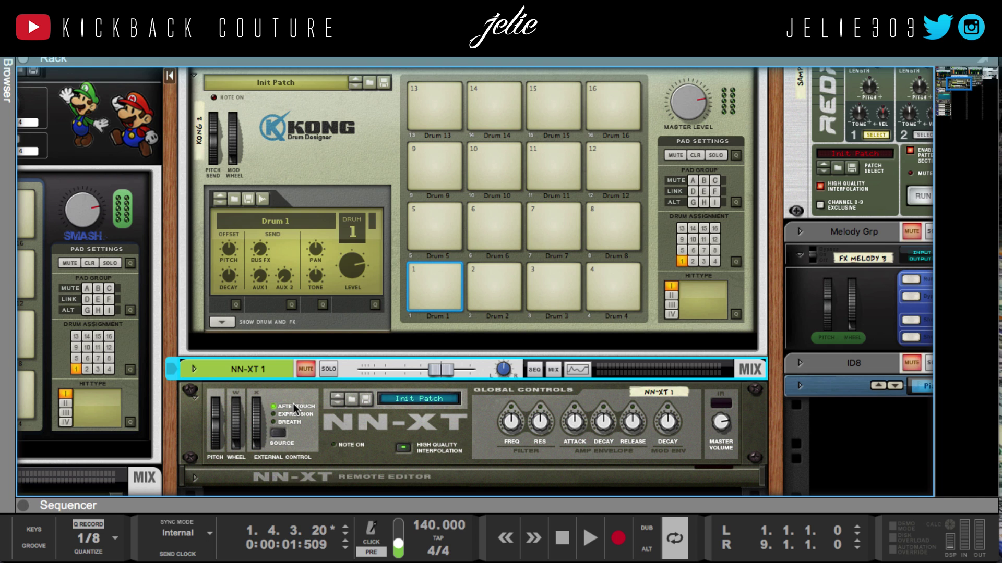
Duplicate the NN-XT sampler together with its mix channel eight times down the rack column
key(ctrl+d)
scroll(312, 309, up, 5)
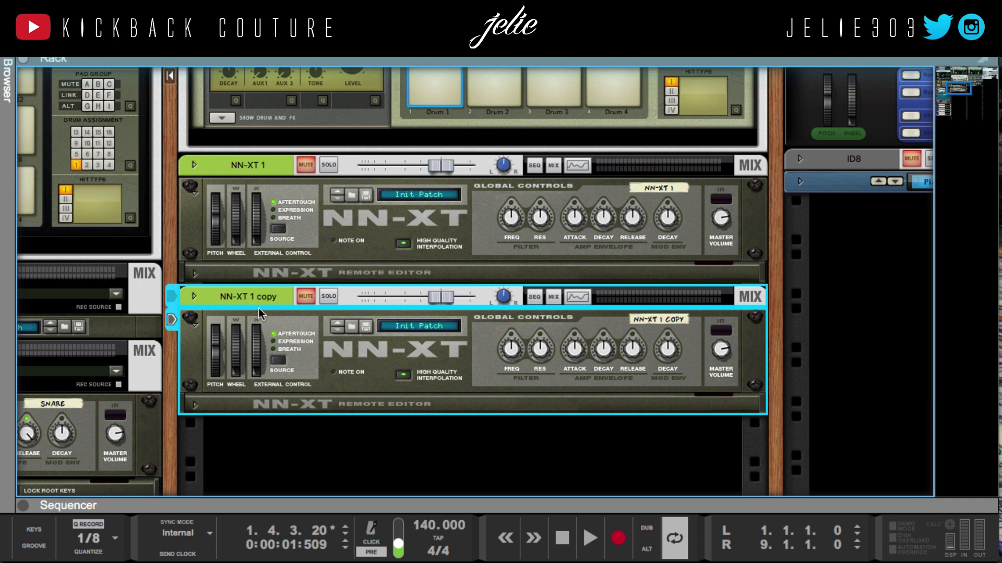
key(super+d)
key(super+d)
key(super+d)
key(super+d)
key(super+d)
key(super+d)
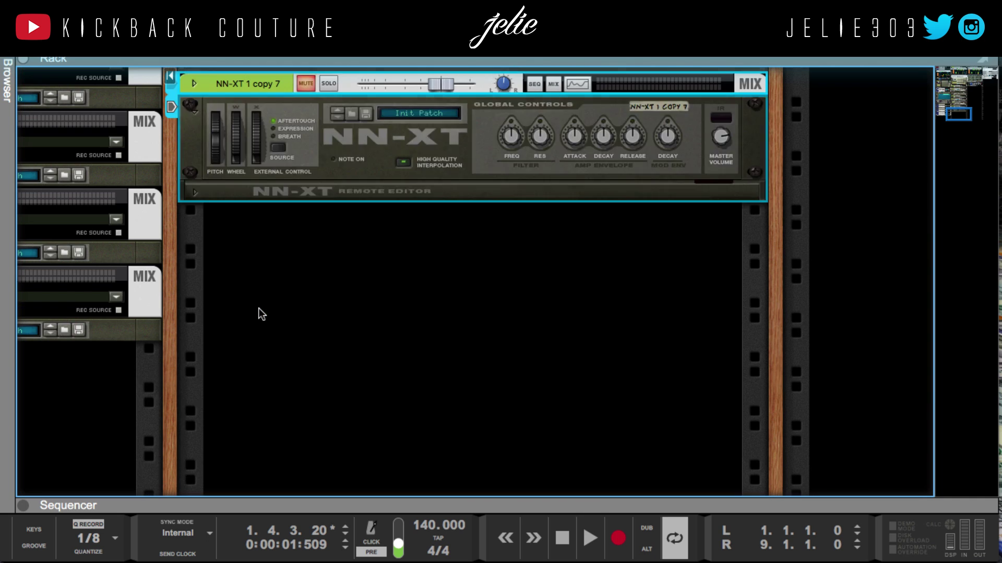
scroll(258, 308, up, 2)
key(ctrl+d)
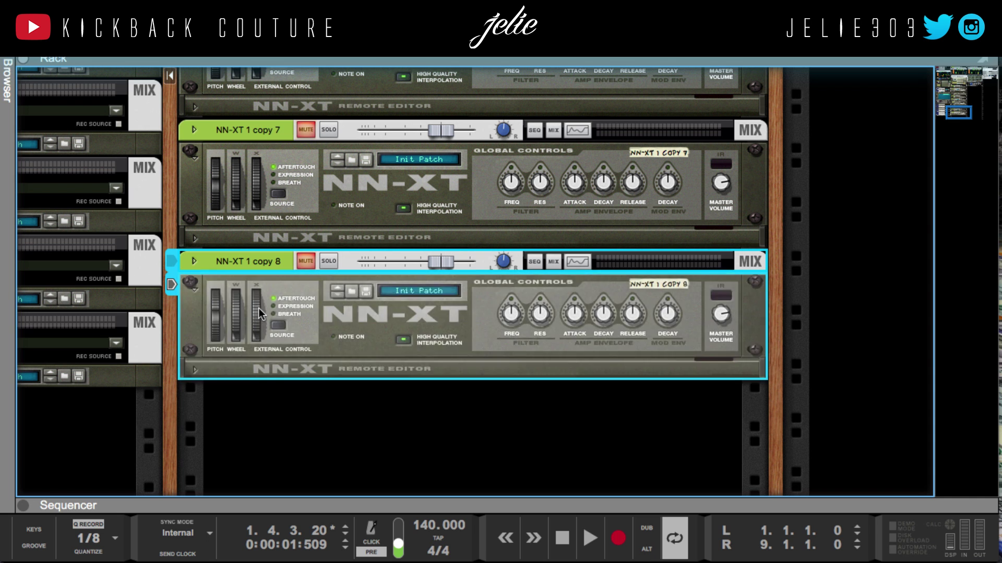
Clear the first step of channel 1 in the new Drum Sequencer and turn off solo on Combinator 1's mix channel
scroll(262, 302, up, 10)
scroll(267, 296, up, 10)
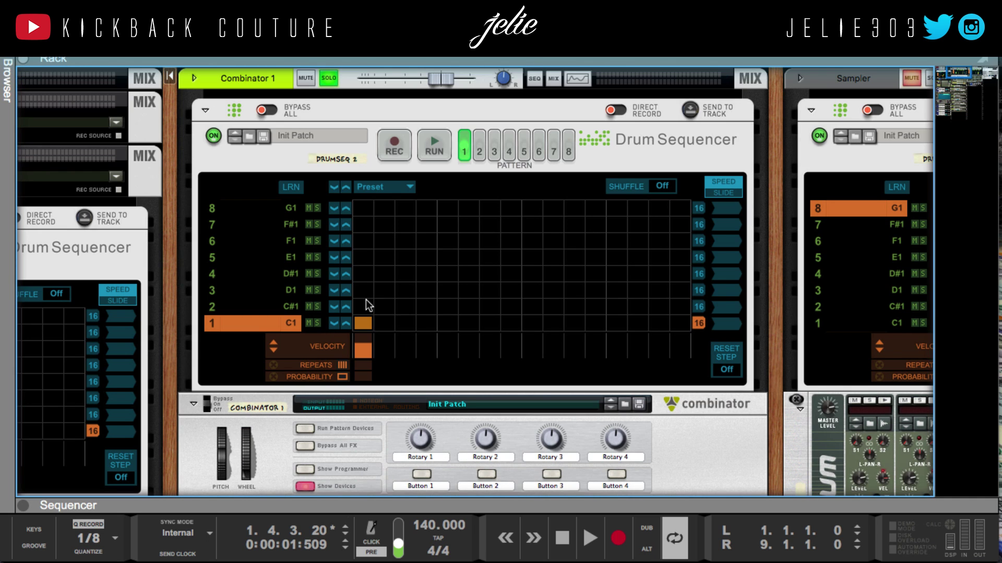
scroll(357, 339, down, 10)
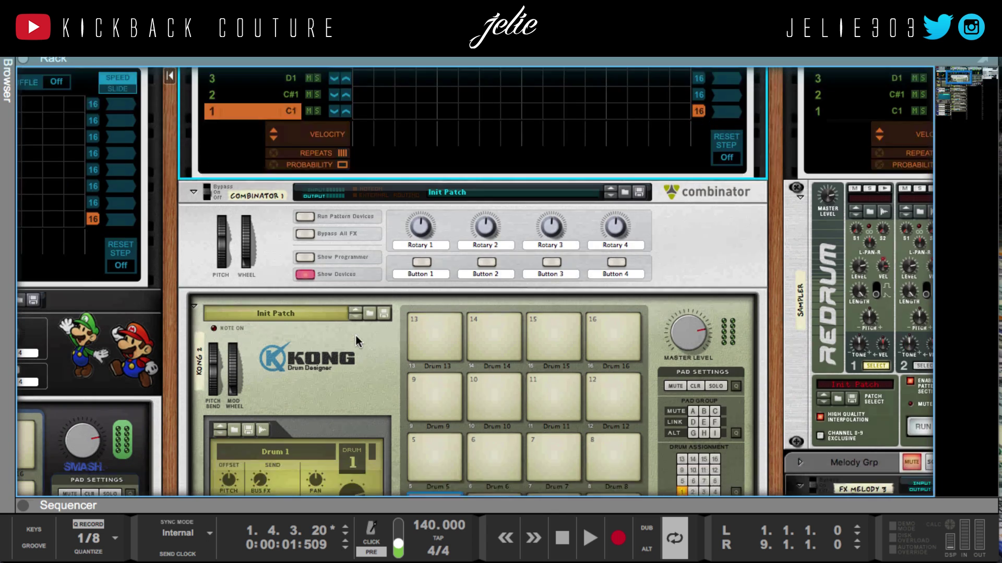
scroll(349, 343, up, 10)
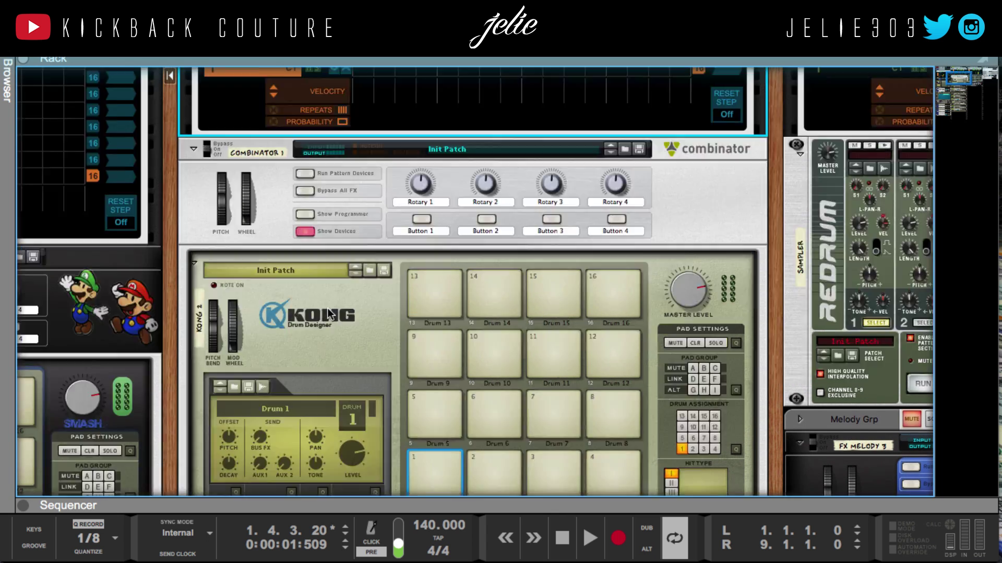
scroll(346, 246, down, 10)
scroll(343, 167, up, 10)
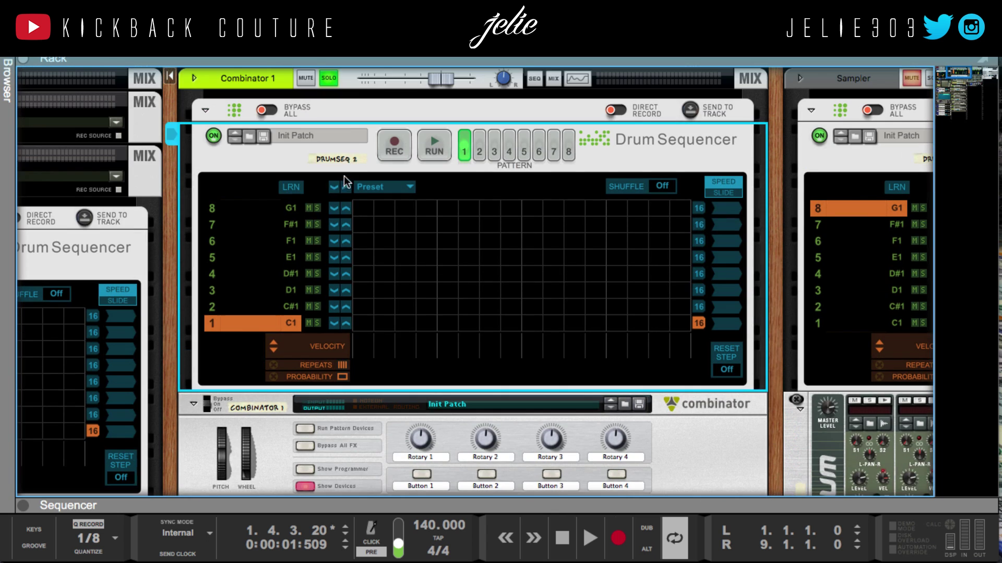
click(331, 77)
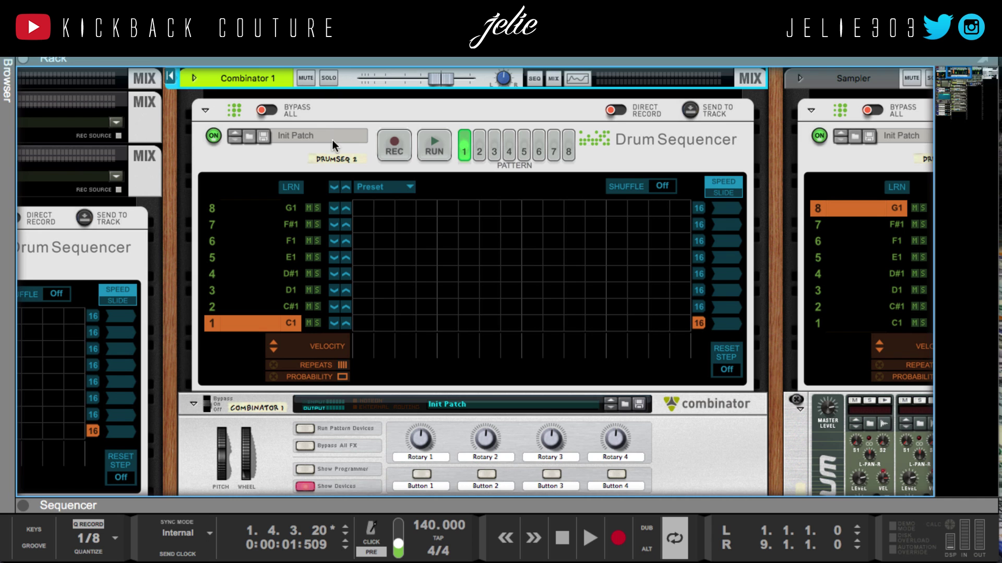
Delete the old drum setup's devices in the leftmost rack column, down to and including the Hit sampler
scroll(332, 140, down, 5)
scroll(143, 142, down, 8)
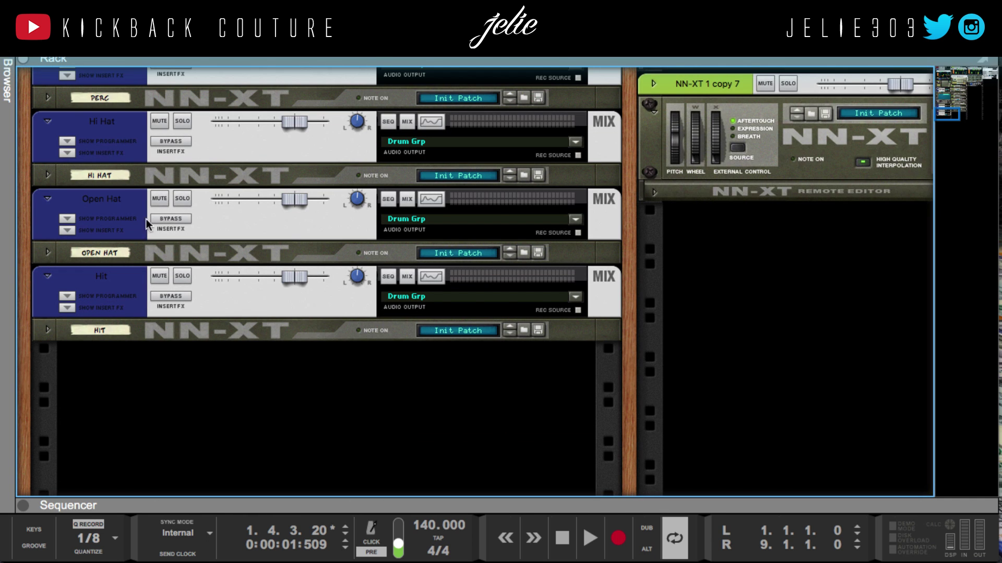
shift+click(137, 327)
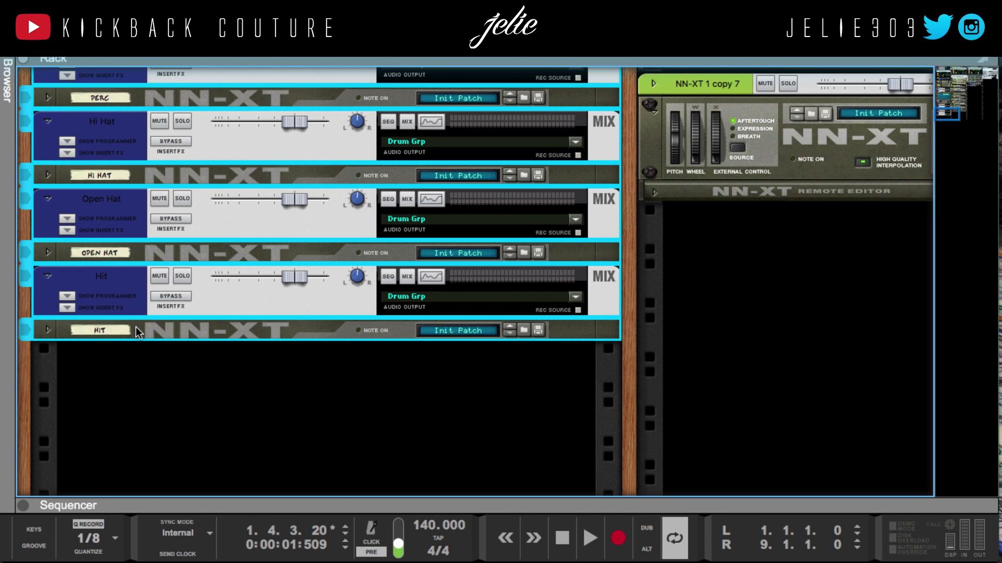
key(Delete)
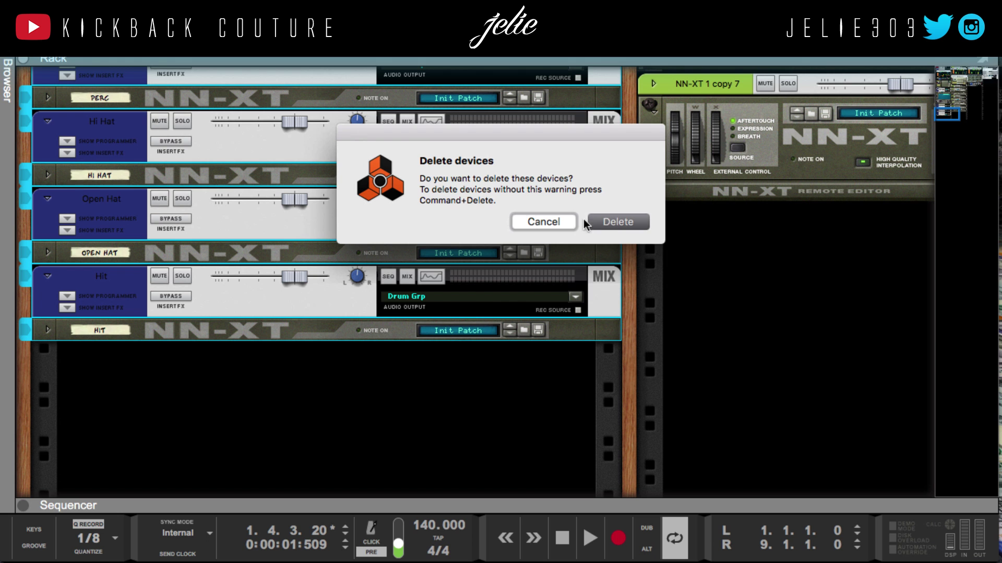
click(627, 221)
scroll(511, 232, right, 5)
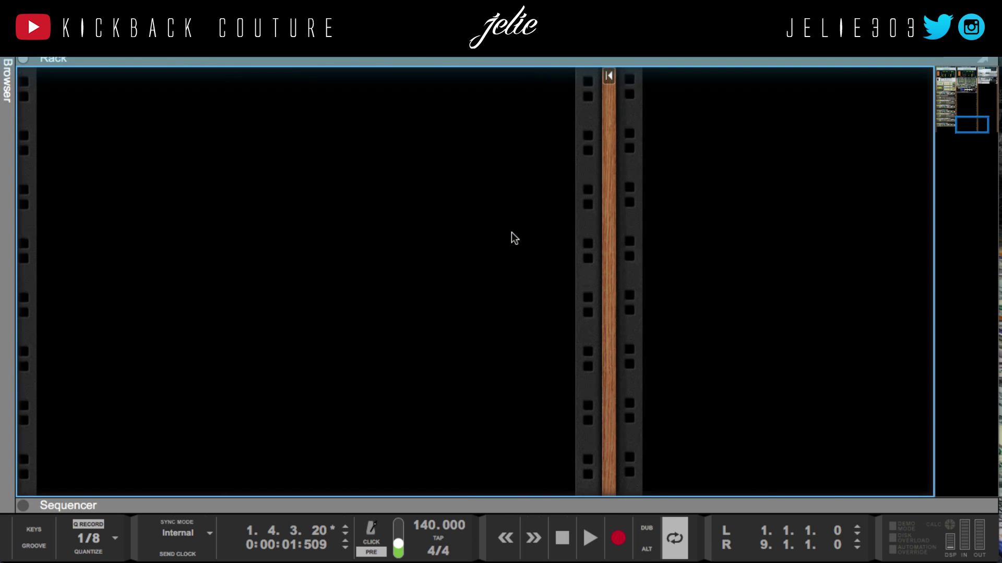
Delete the old Sampler column's devices from the Sampler mix channel down to the ID8 instrument
scroll(511, 233, up, 5)
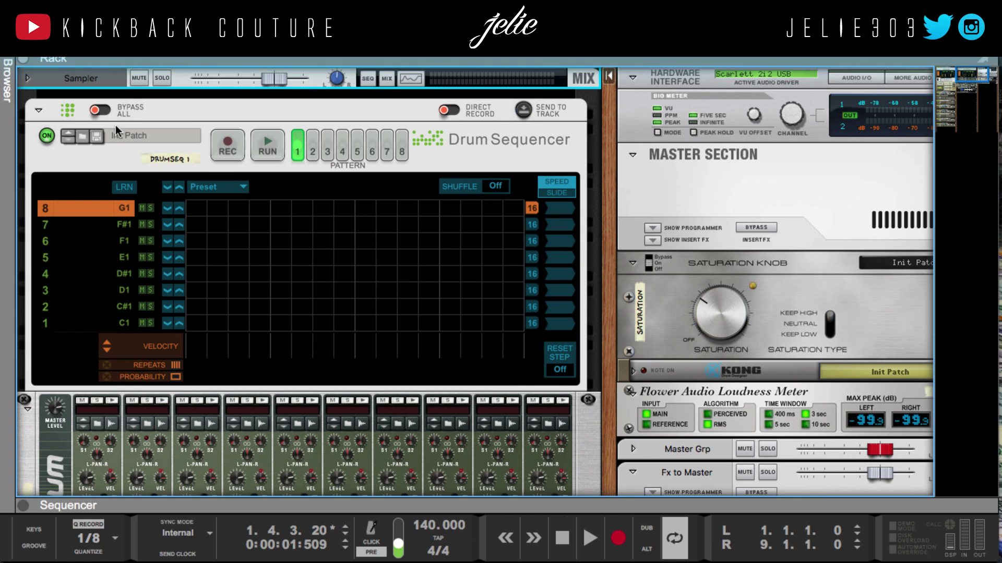
scroll(131, 151, down, 5)
click(83, 94)
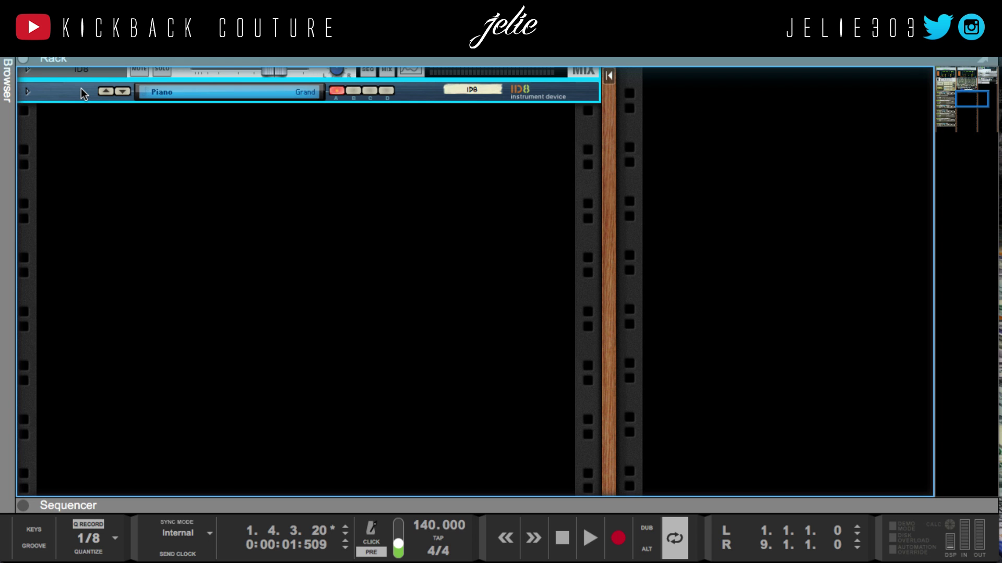
key(Delete)
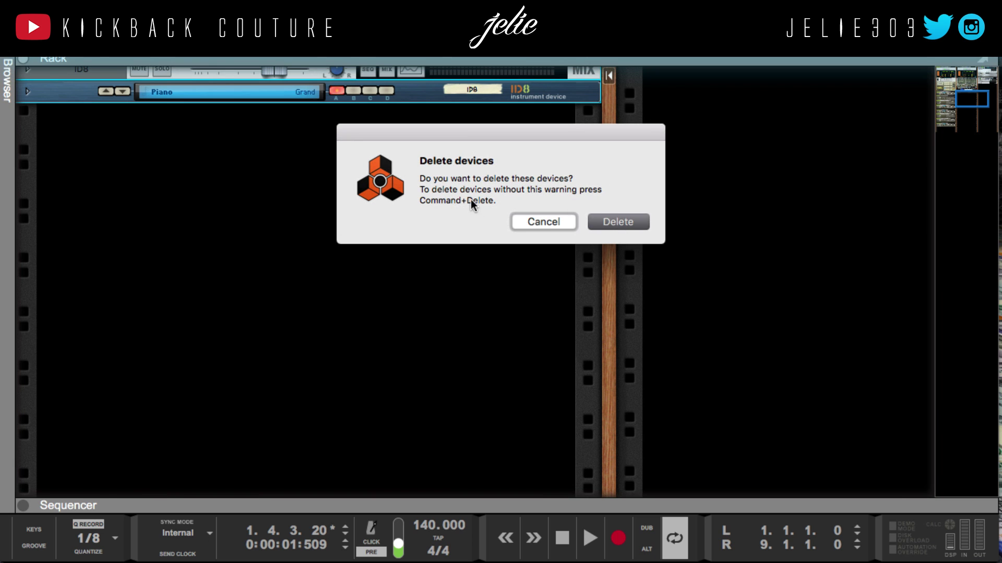
key(Return)
Look over the remaining rack column from the Drum Sequencer and Kong down to the last NN-XT sampler
scroll(455, 209, up, 5)
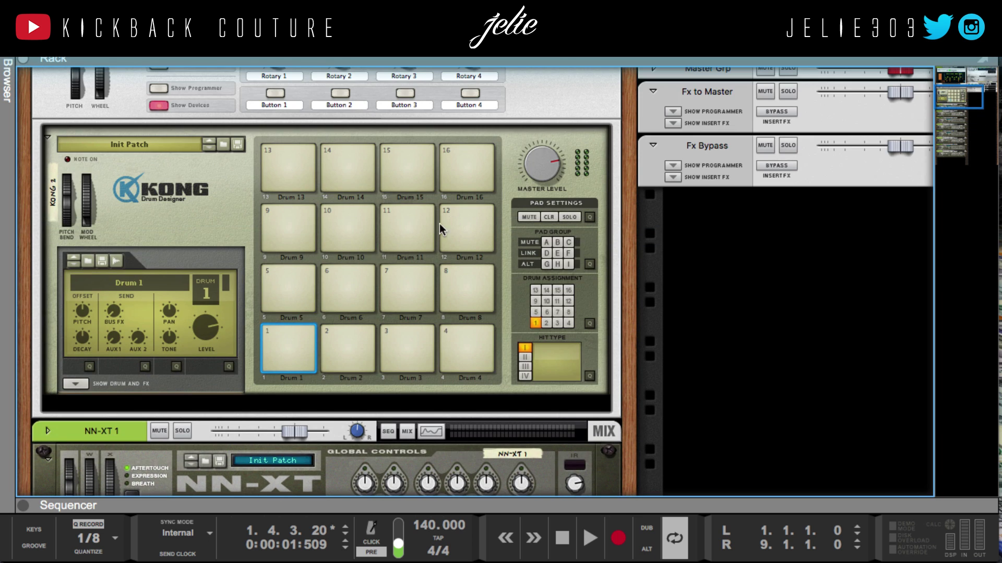
scroll(223, 298, up, 8)
scroll(128, 346, down, 5)
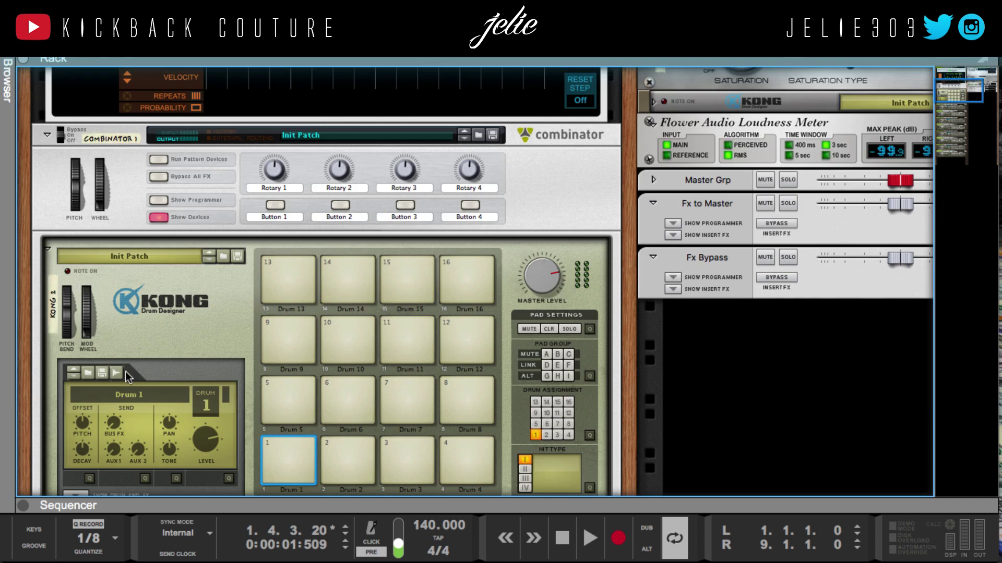
scroll(129, 377, down, 10)
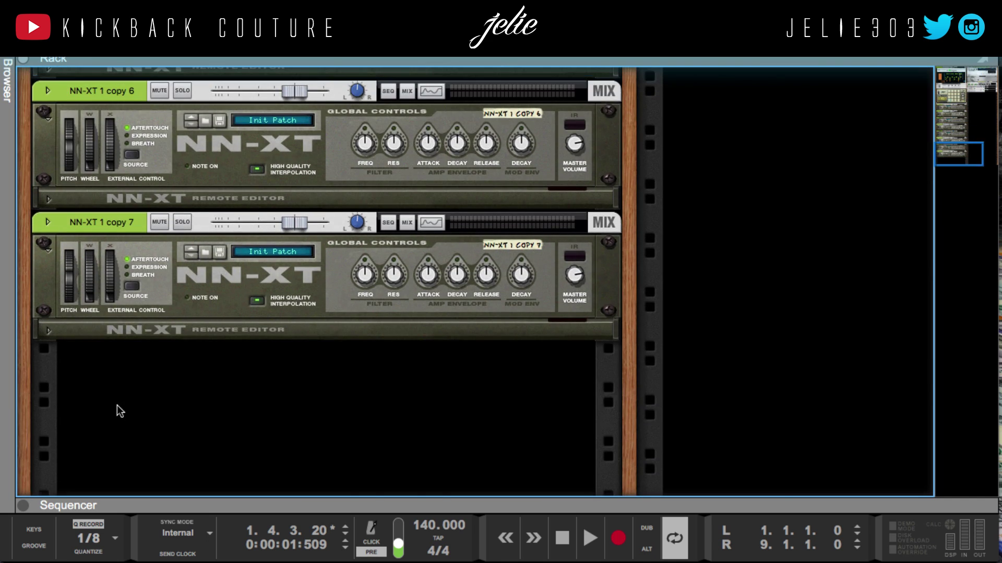
scroll(125, 391, up, 12)
scroll(206, 358, down, 3)
scroll(211, 347, up, 3)
scroll(212, 376, down, 1)
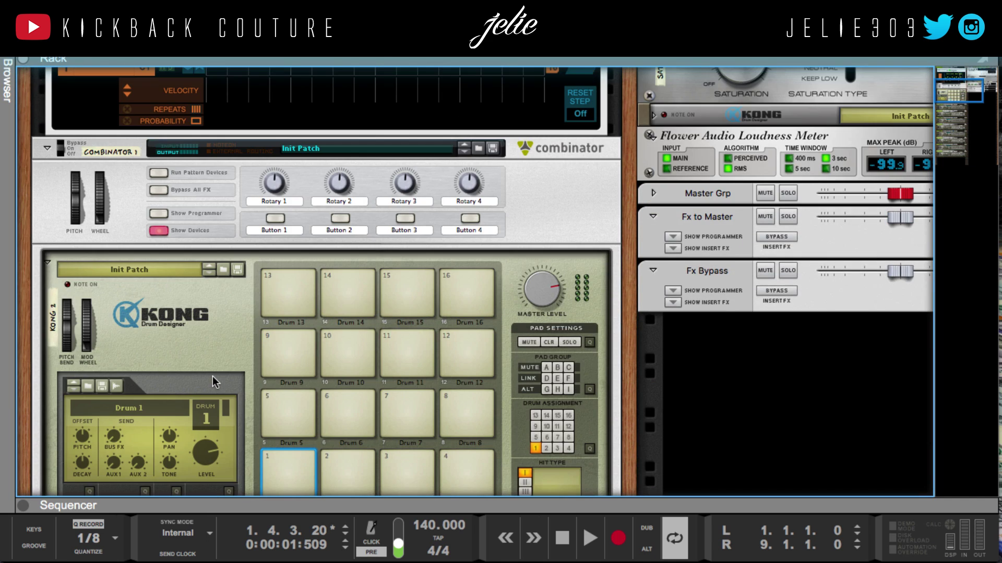
Flip the rack to its back and connect the Kong's drum 1 Gate Out to NN-XT 1's Sequencer Control Gate input
click(212, 376)
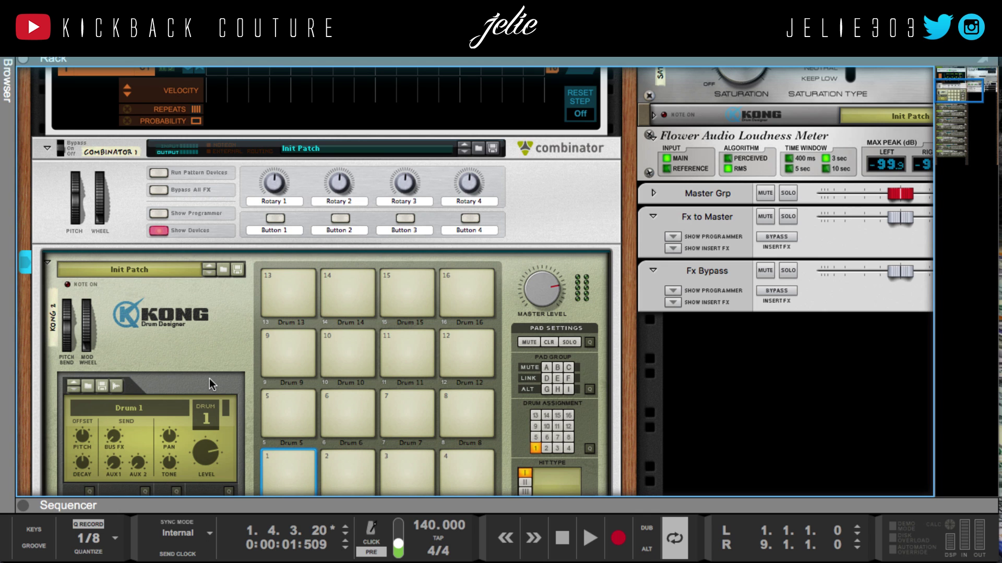
key(Tab)
scroll(223, 322, down, 3)
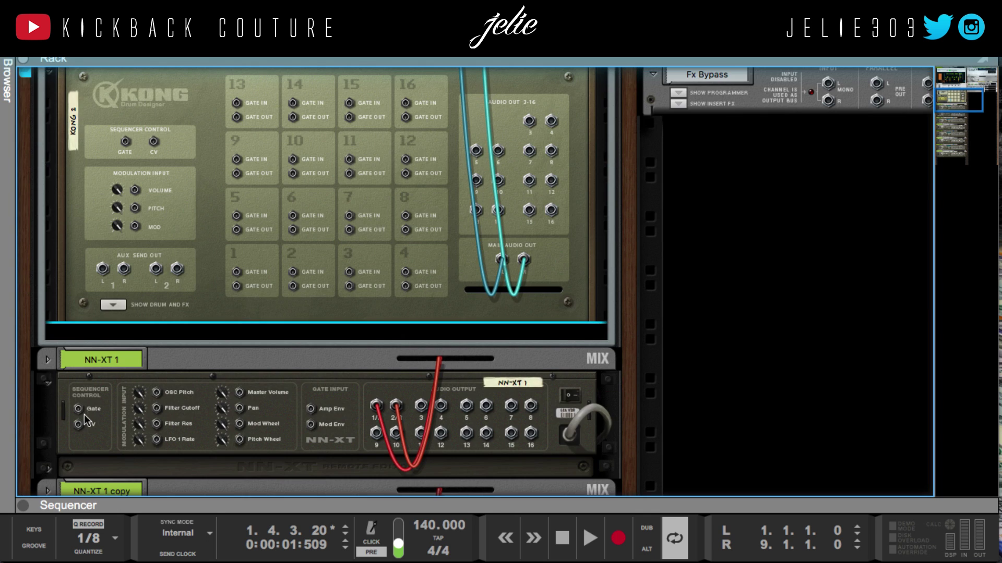
drag(78, 410, 237, 286)
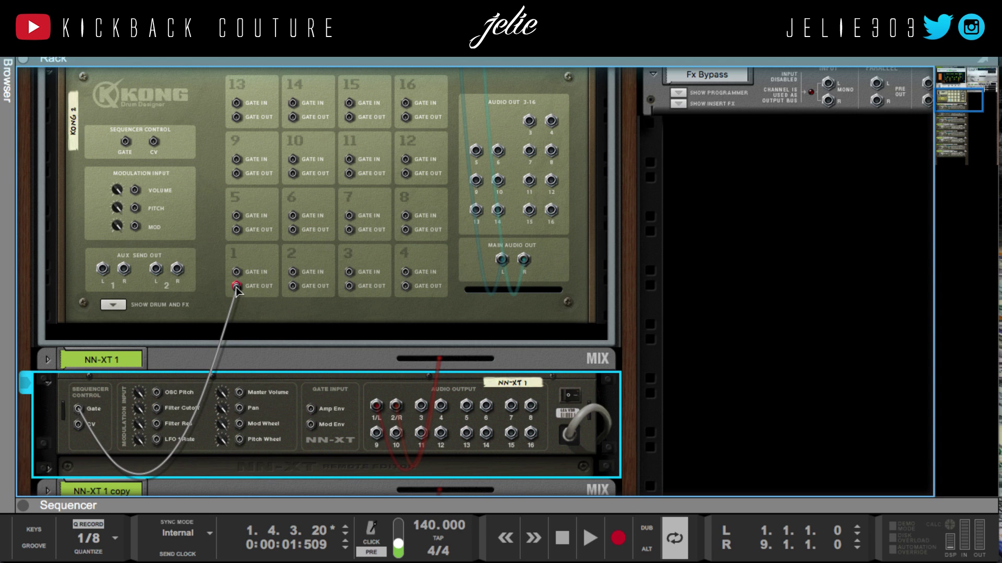
mouse_move(236, 286)
mouse_down()
mouse_move(142, 402)
mouse_move(63, 415)
mouse_move(210, 325)
mouse_move(237, 287)
mouse_up()
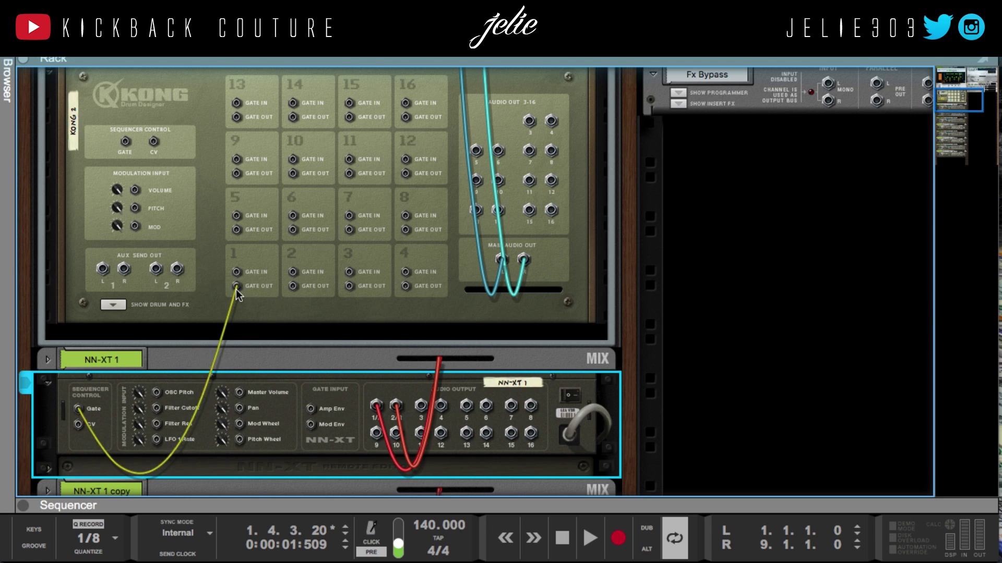
click(265, 318)
Connect the Kong's Gate Outs 2, 3 and 4 to the Sequencer Control Gate inputs of NN-XT 1 copy, copy 2 and copy 3
scroll(190, 380, down, 5)
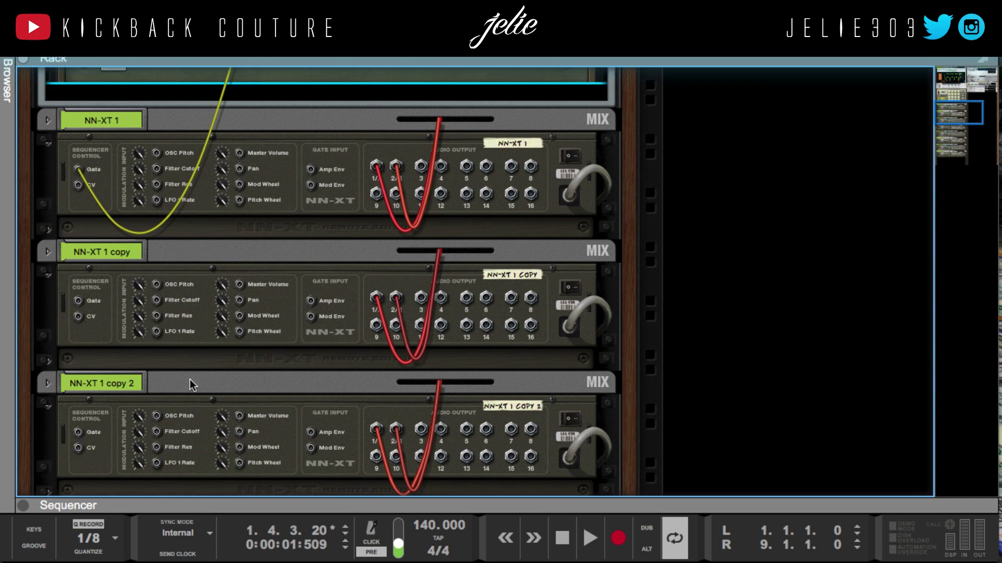
drag(73, 312, 79, 385)
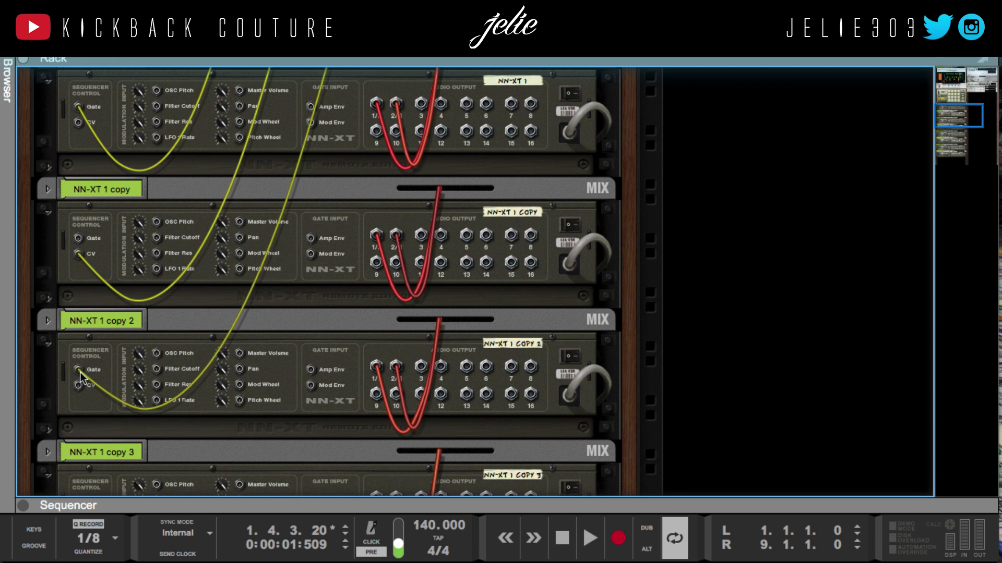
drag(79, 258, 78, 241)
scroll(73, 362, down, 5)
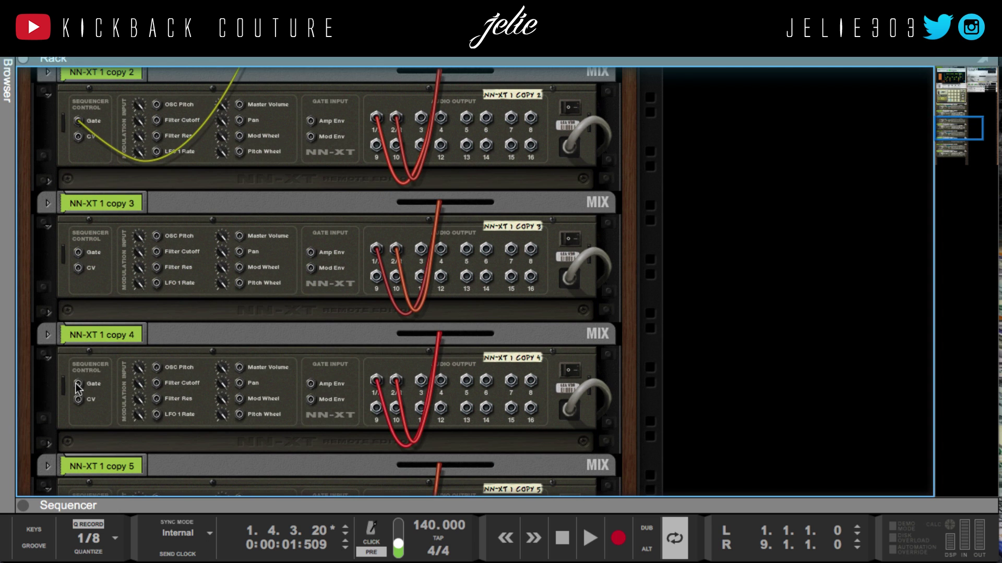
drag(78, 384, 99, 365)
drag(79, 253, 403, 204)
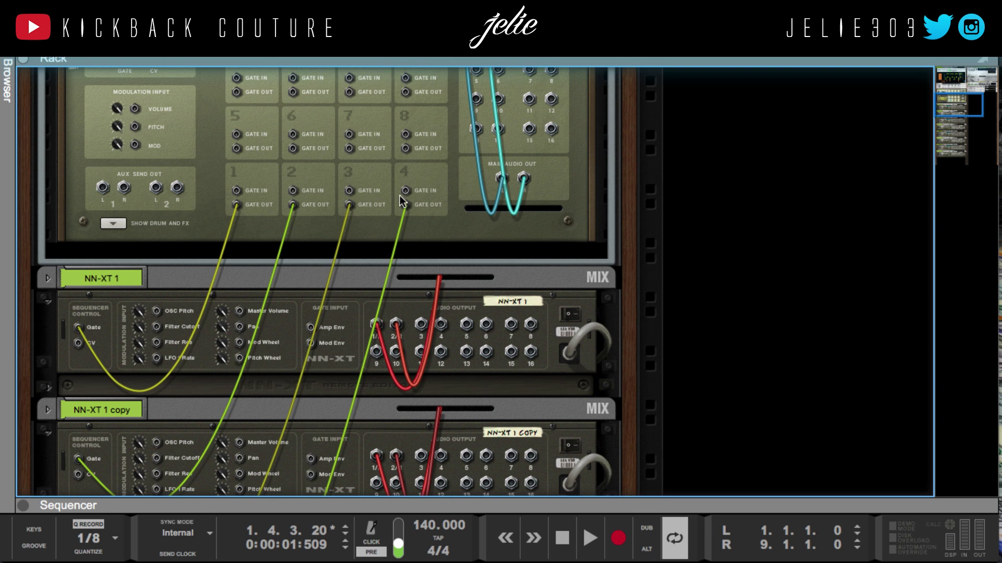
Return to the rack's front, unfold NN-XT 1's remote editor and load K.C. Bunkin Kick.wav from the Spyder Demon Drumkit's Kicks folder, then hide the browser
key(Tab)
click(49, 366)
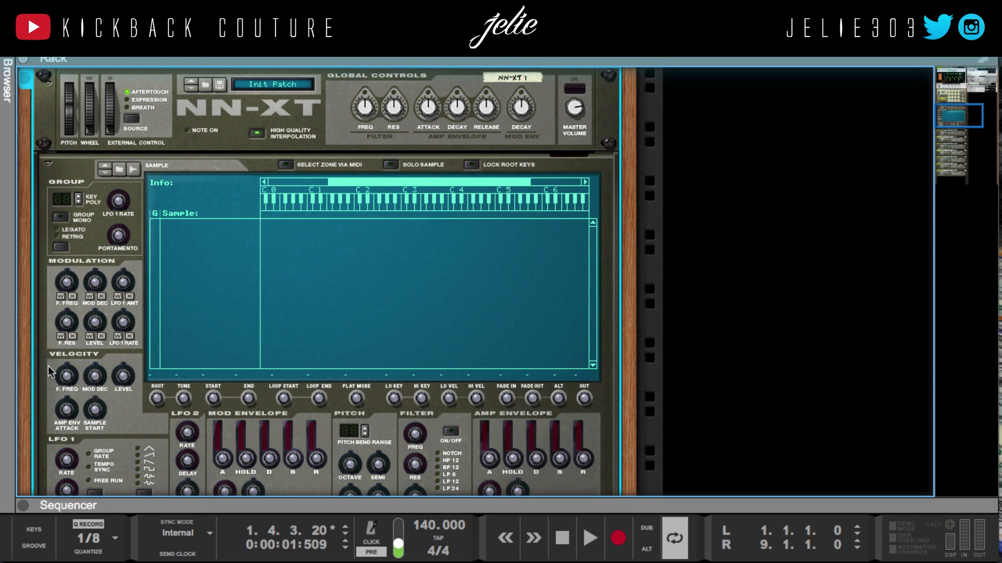
click(9, 60)
scroll(48, 272, down, 10)
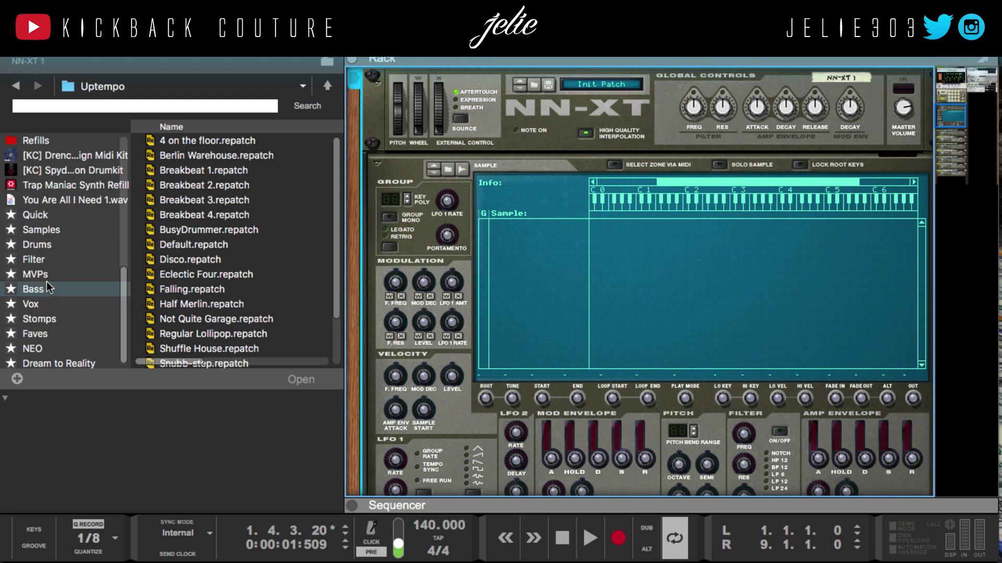
click(63, 166)
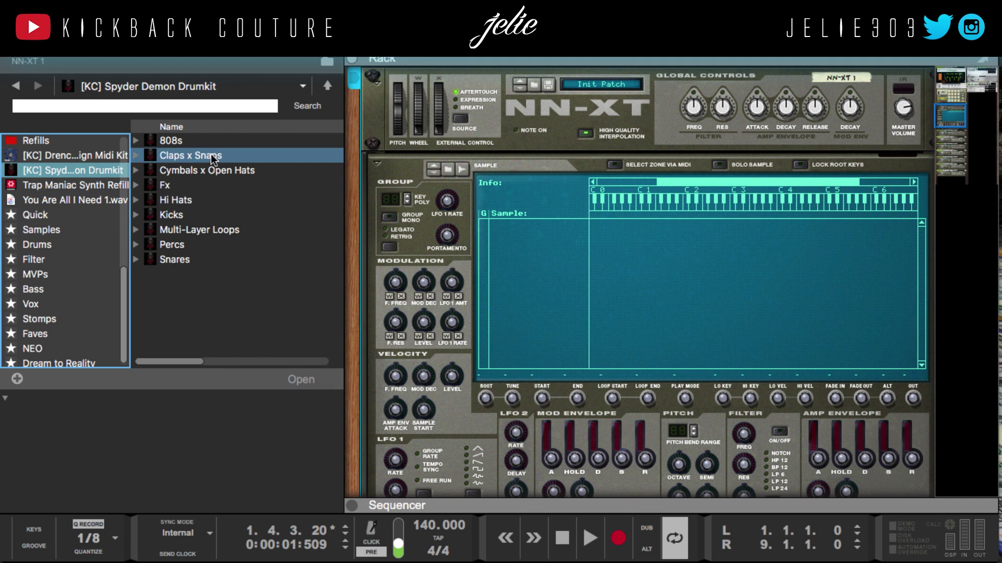
double_click(204, 215)
drag(203, 140, 660, 280)
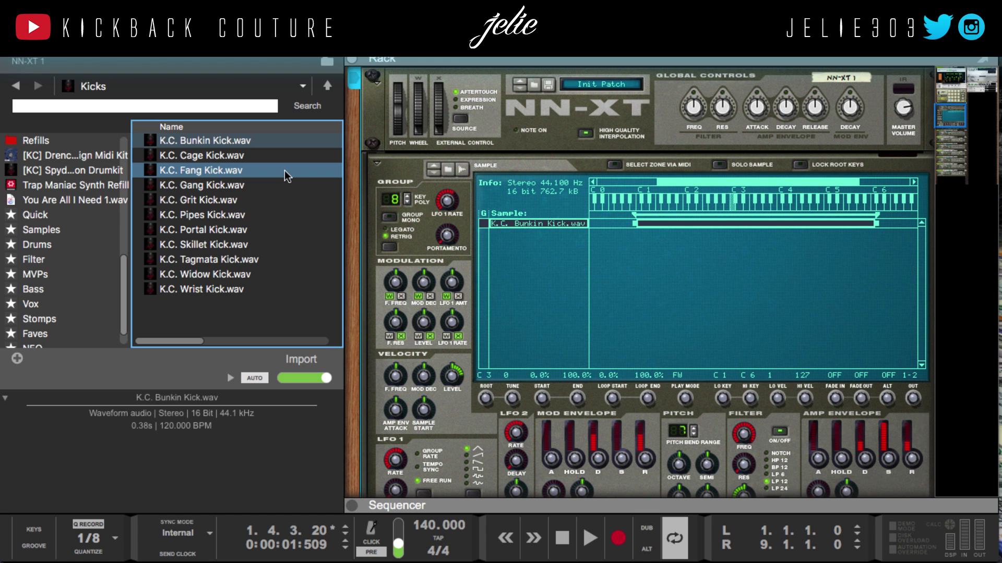
key(F3)
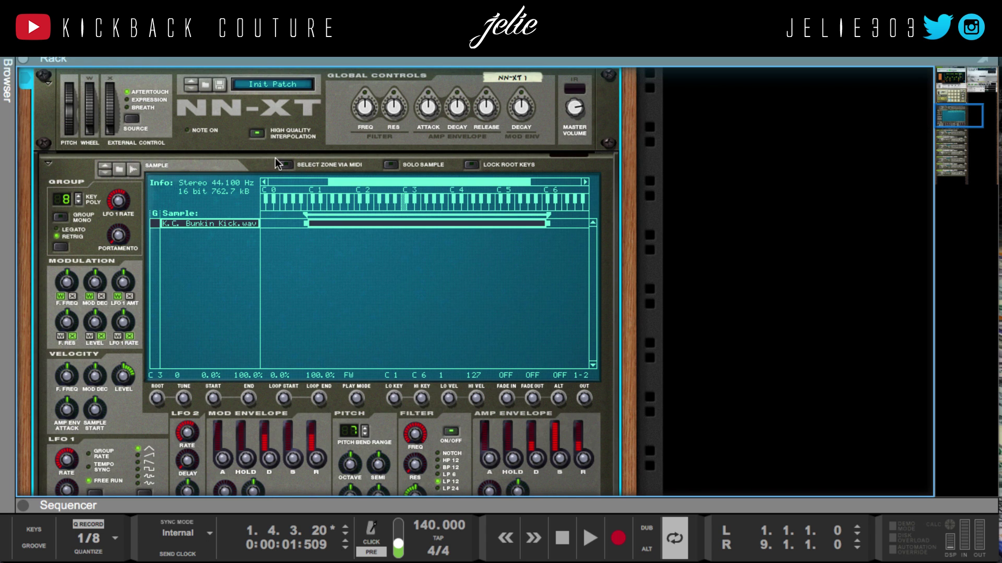
Place a hit on the first step of channel 1 in the Drum Sequencer and run the pattern
scroll(283, 148, up, 10)
scroll(286, 166, up, 3)
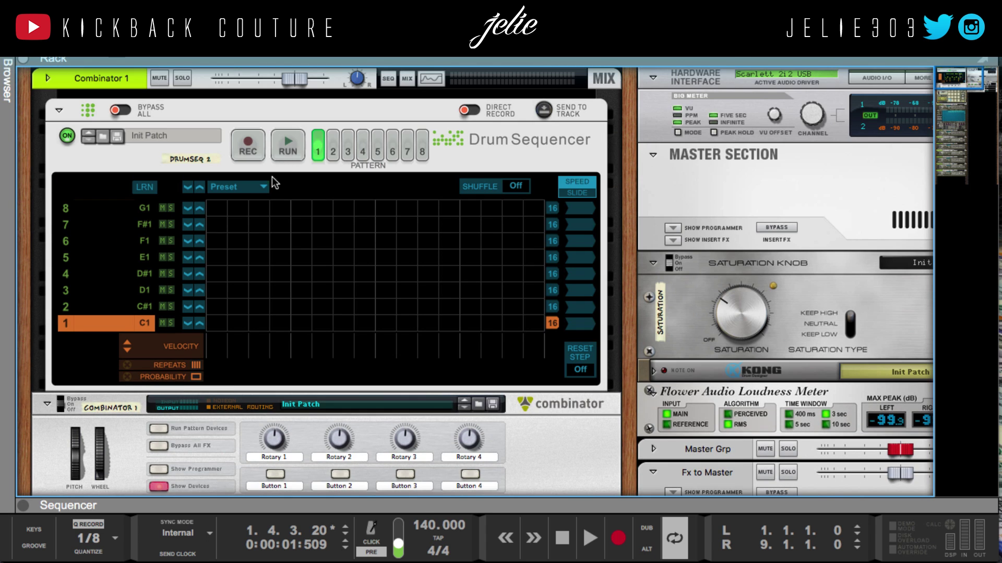
click(216, 324)
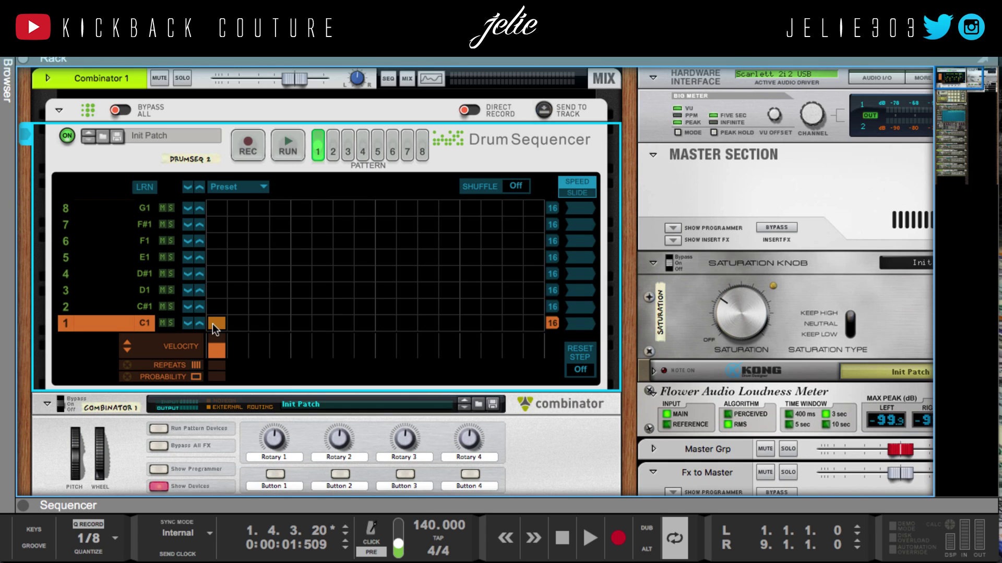
click(288, 142)
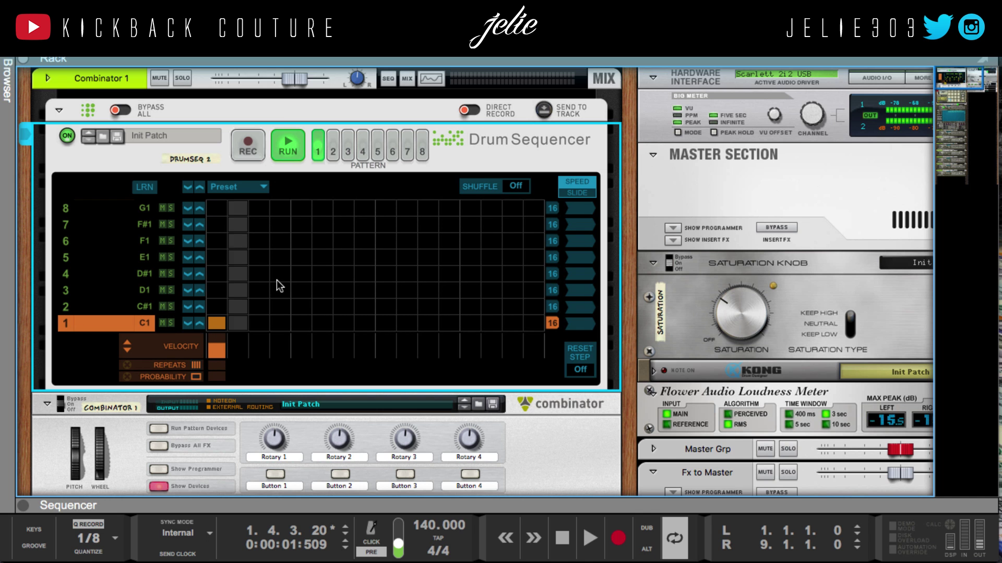
Set NN-XT 1's global amp envelope release to 63
scroll(275, 298, down, 1)
scroll(275, 299, down, 10)
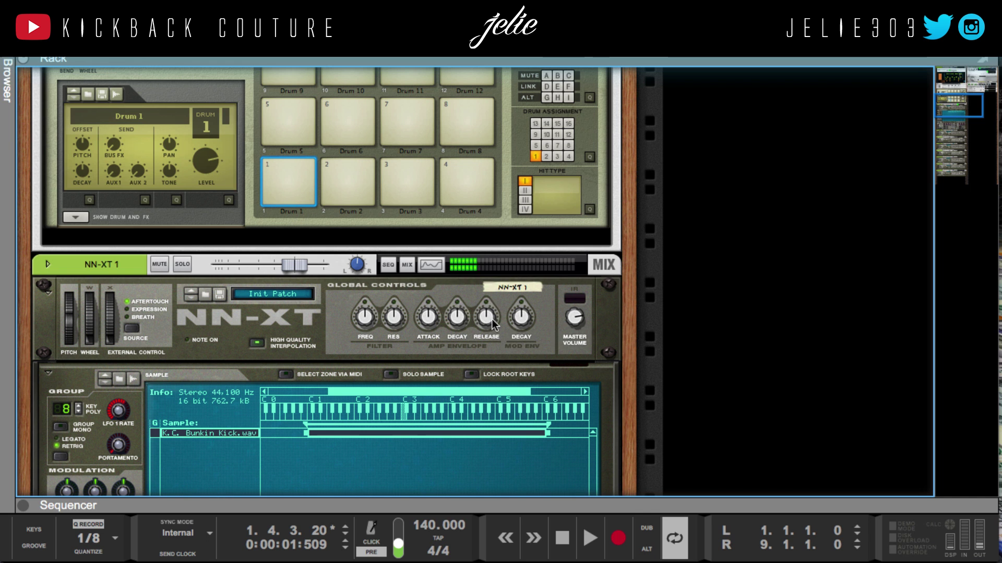
drag(493, 323, 493, 302)
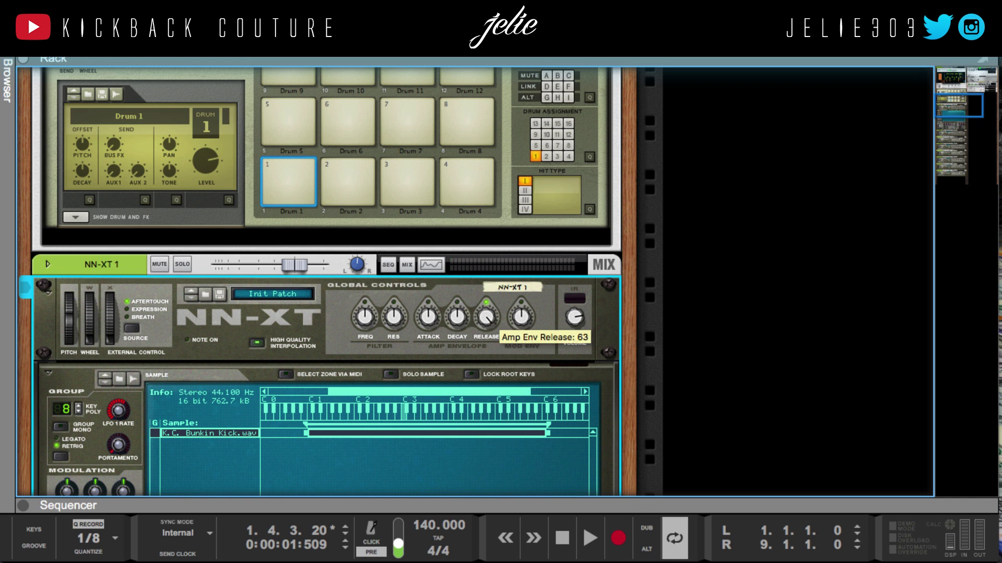
scroll(367, 159, up, 1)
scroll(310, 193, up, 3)
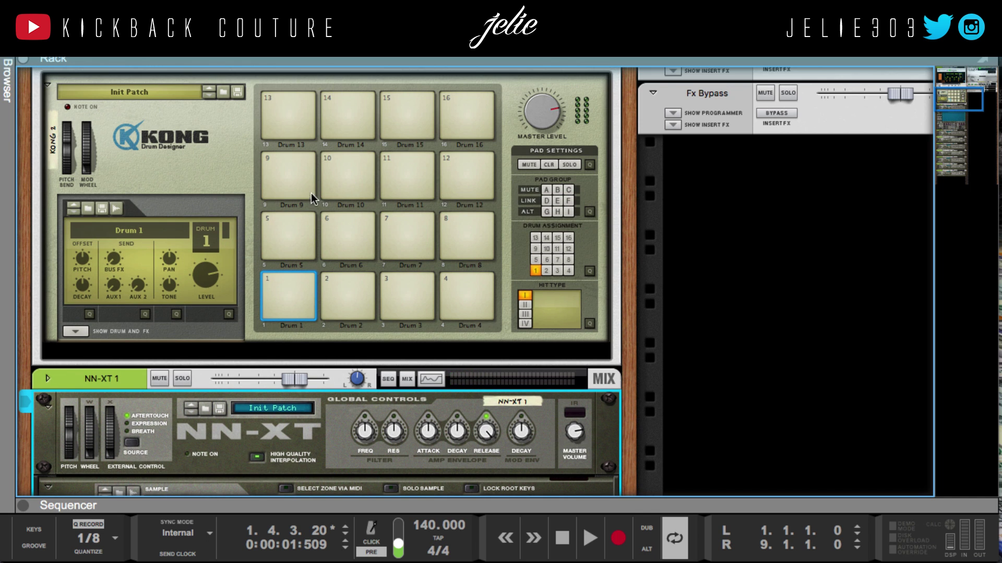
Check how the running Drum Sequencer pattern triggers Kong's pad 1 and the kick in NN-XT 1
scroll(311, 193, up, 5)
scroll(308, 193, up, 4)
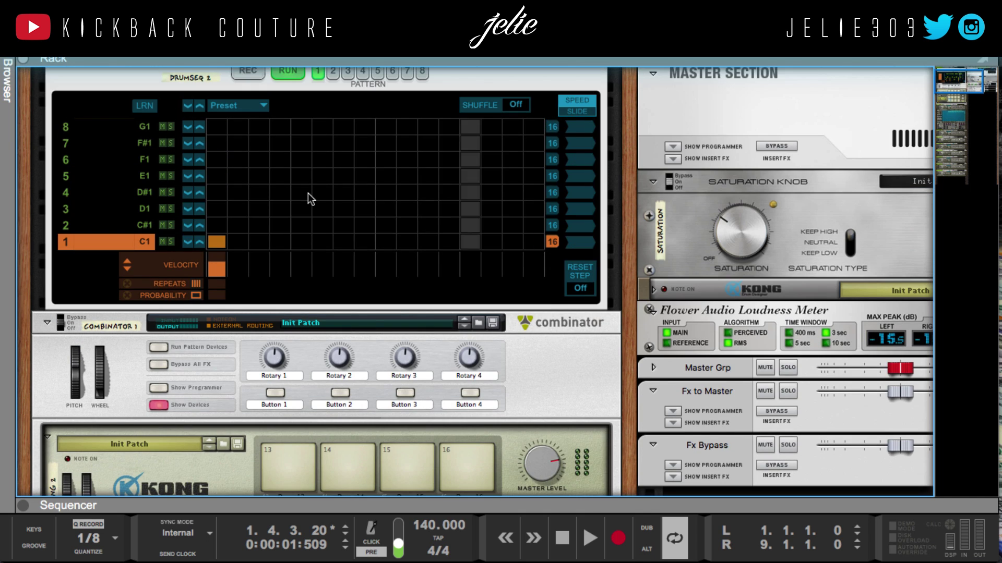
scroll(308, 195, down, 6)
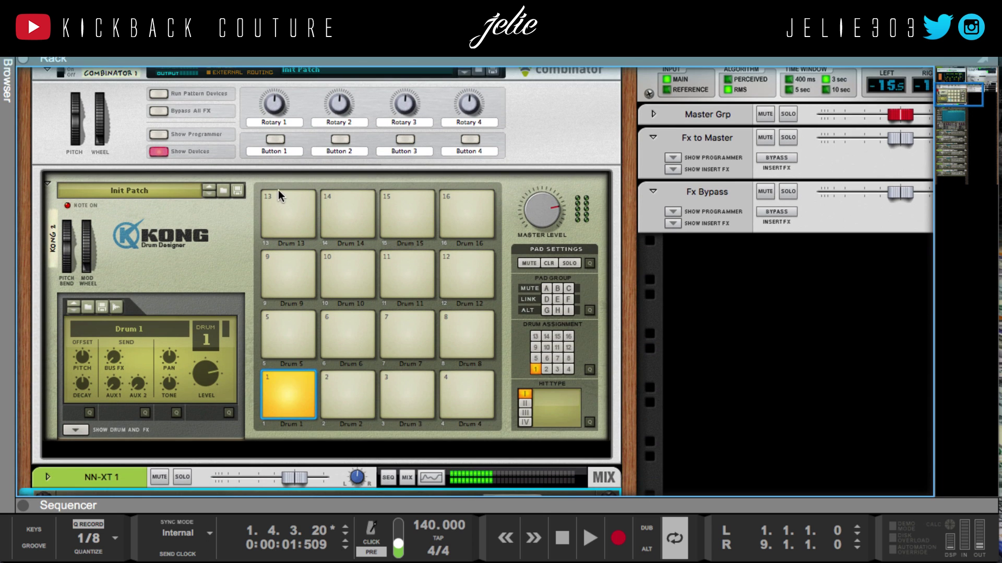
scroll(278, 287, down, 1)
click(203, 231)
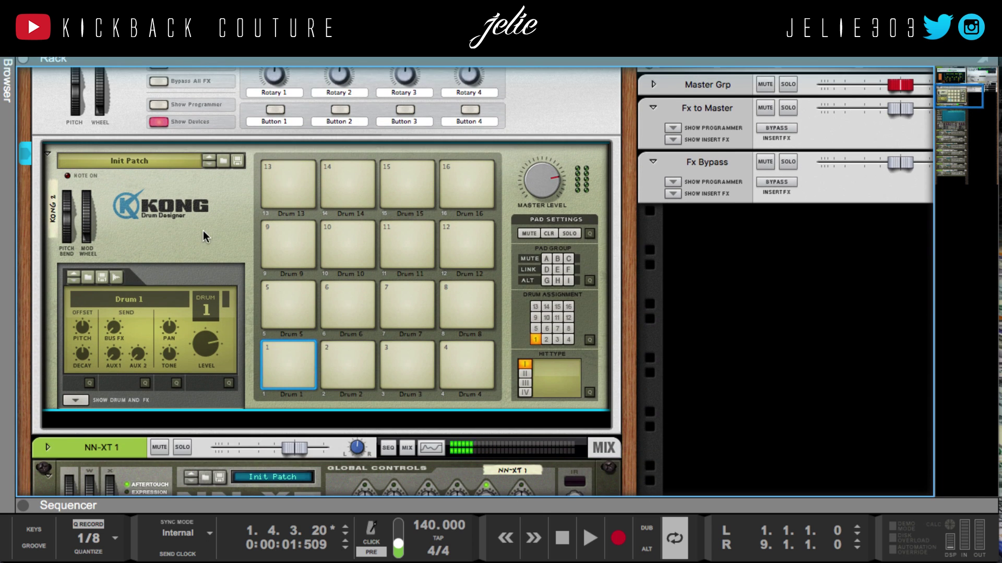
scroll(208, 246, down, 9)
right_click(195, 333)
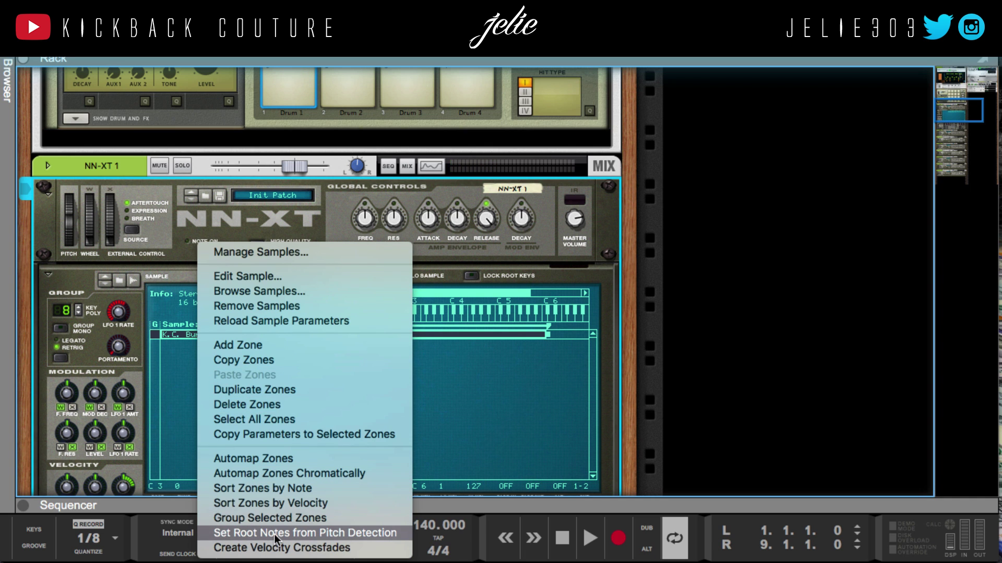
click(169, 376)
scroll(169, 377, up, 5)
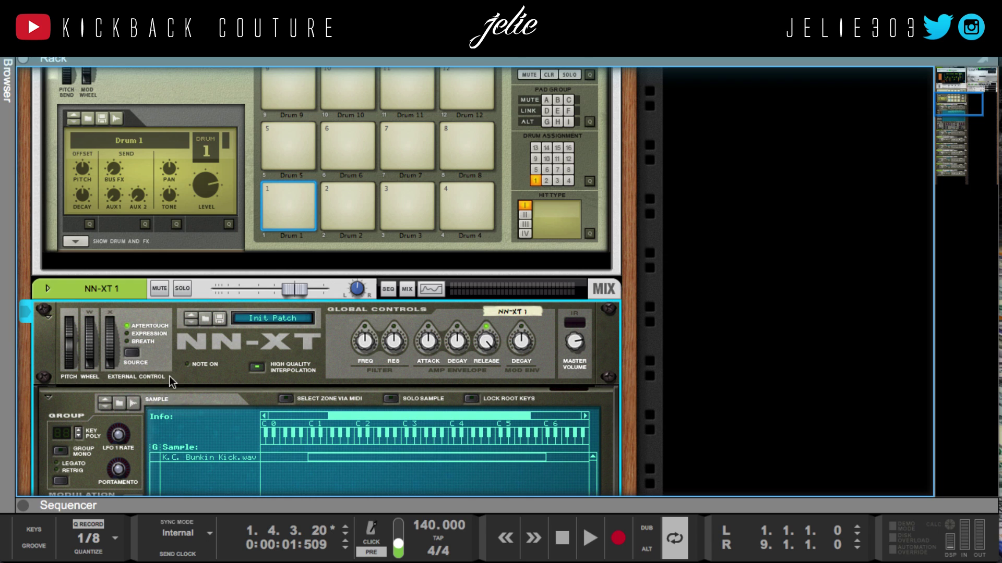
click(189, 457)
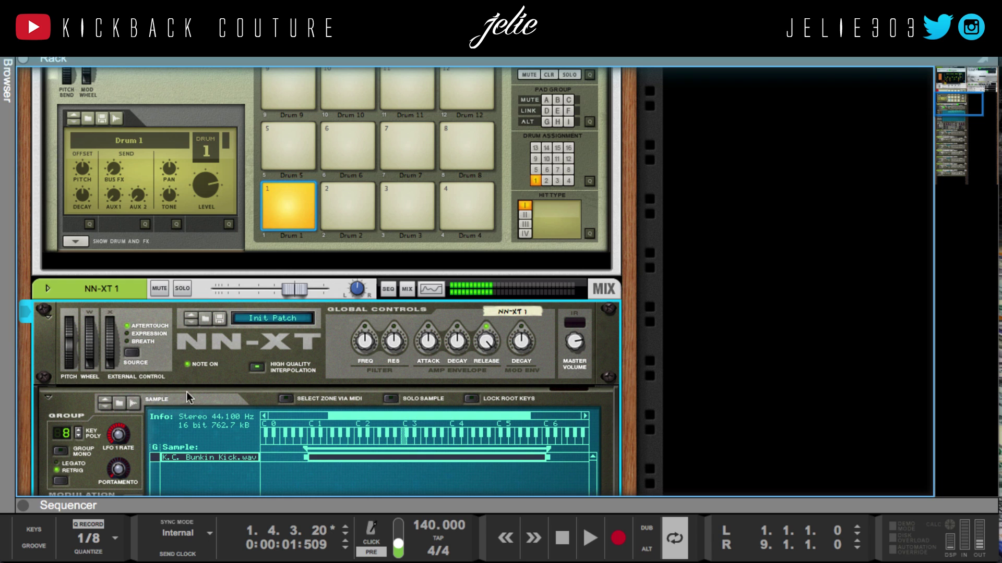
Stop the pattern playback and route keyboard input directly to NN-XT 1 to audition its kick sample
key(space)
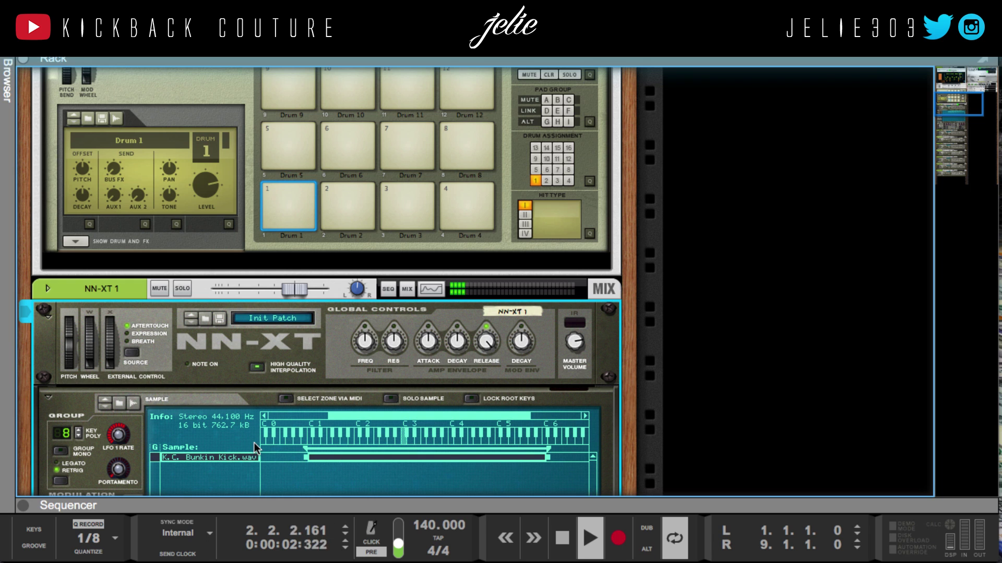
click(562, 538)
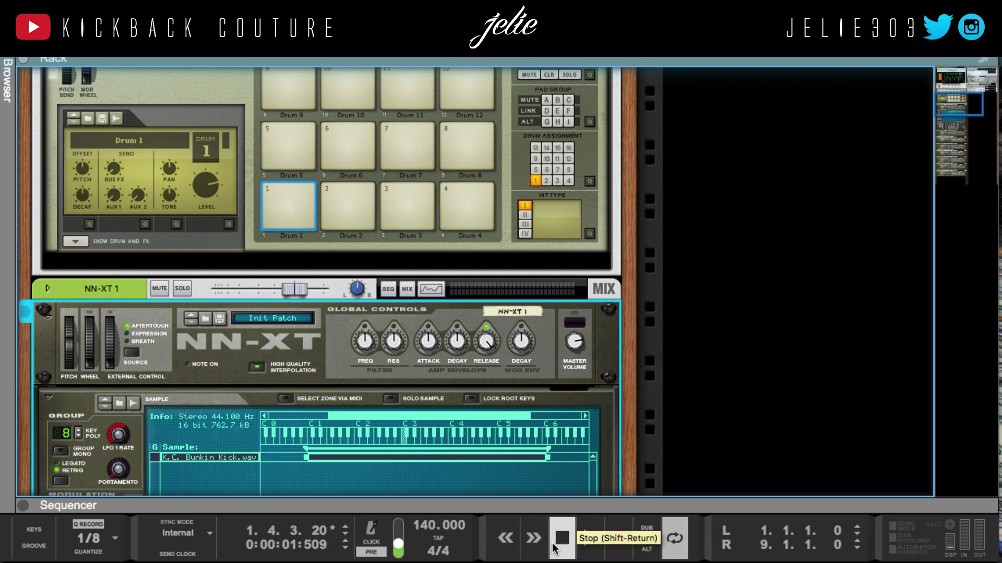
click(287, 207)
click(51, 372)
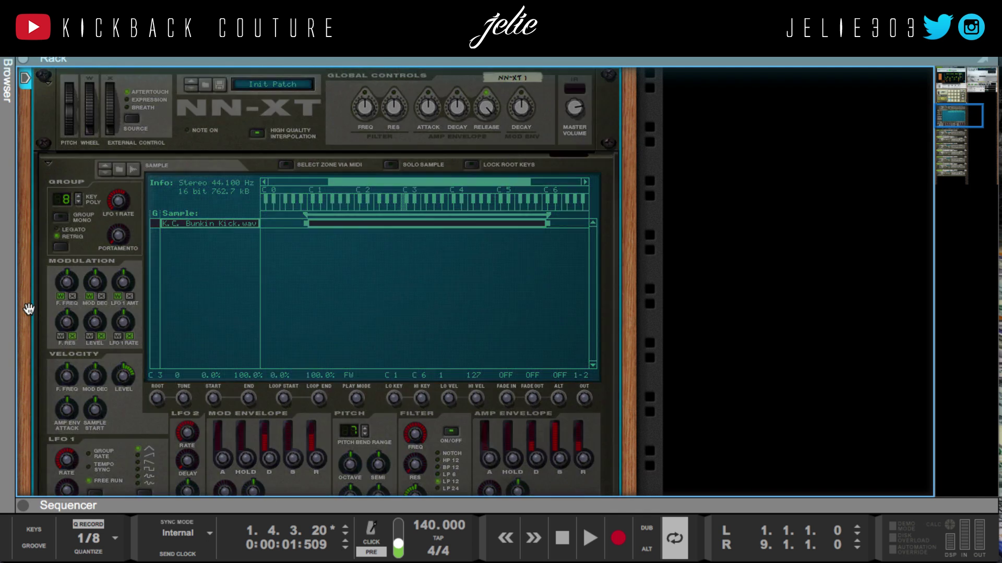
scroll(68, 308, down, 5)
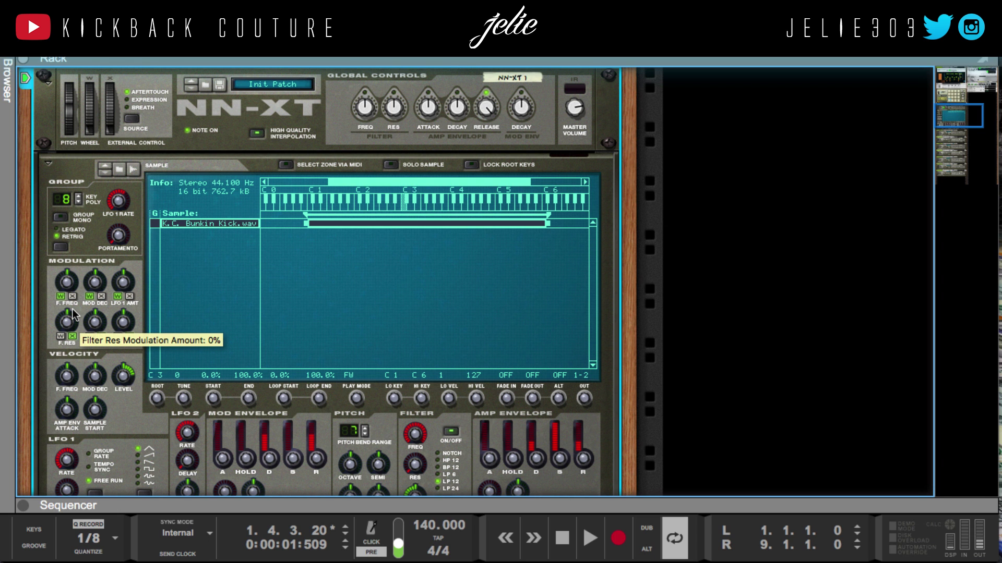
Try the shuffle at 54% and the reset step setting in the Drum Sequencer, and return both to Off
scroll(106, 343, up, 4)
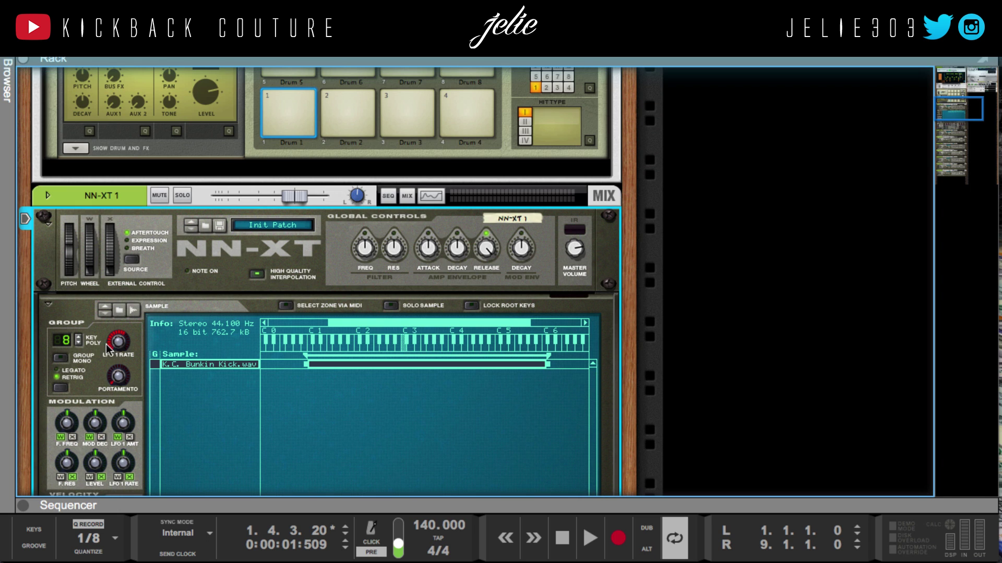
scroll(88, 338, up, 10)
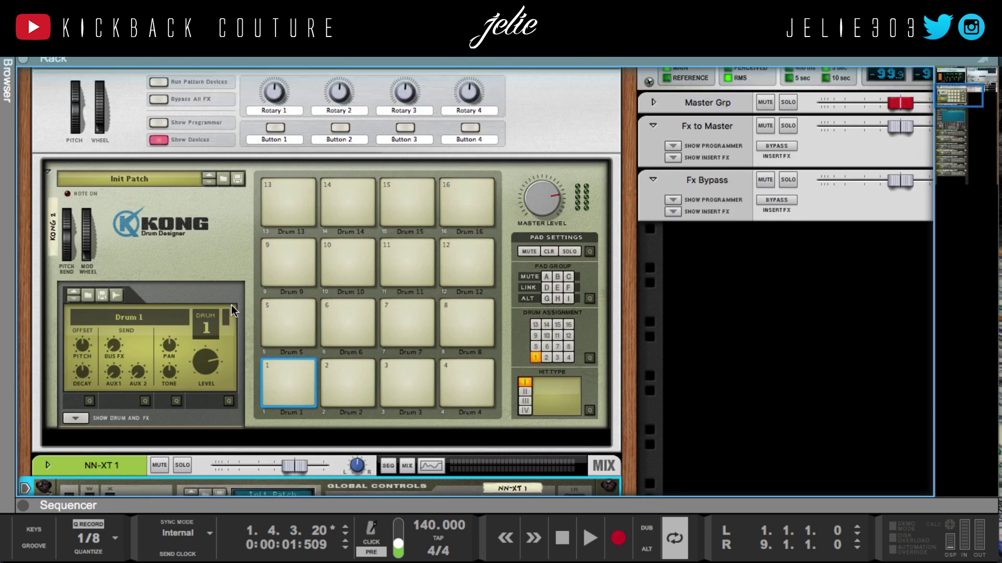
scroll(243, 330, up, 1)
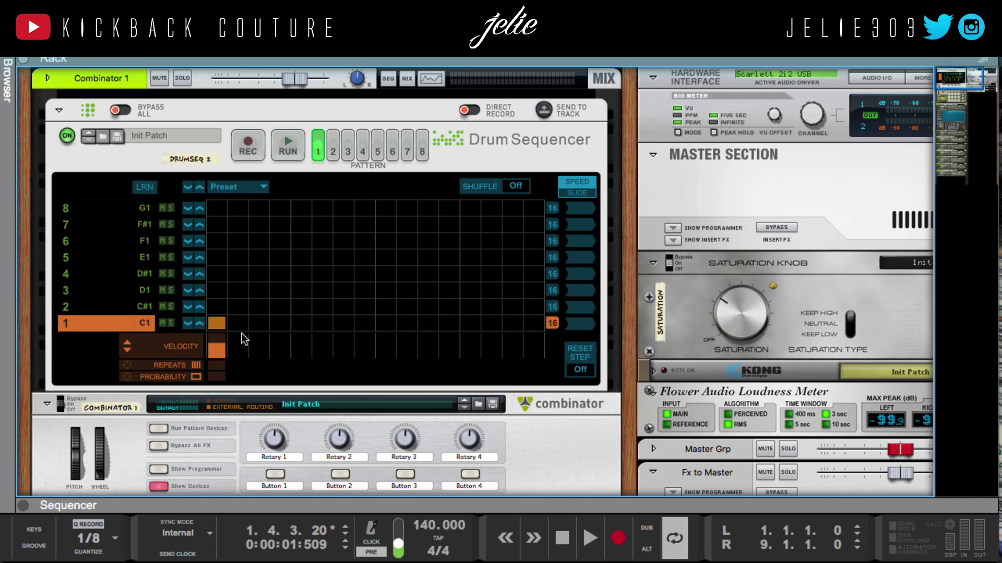
scroll(262, 387, down, 2)
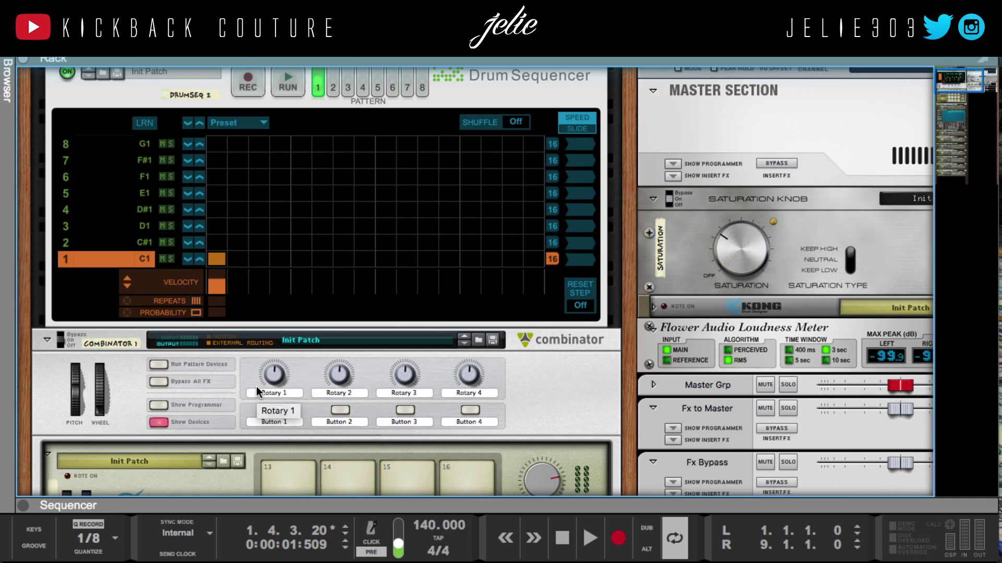
scroll(260, 370, up, 2)
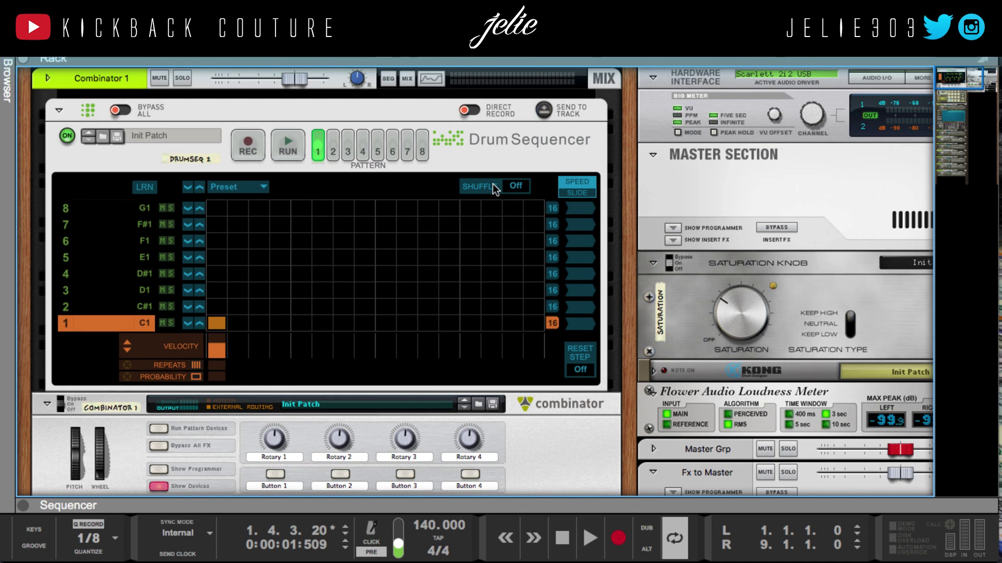
click(504, 202)
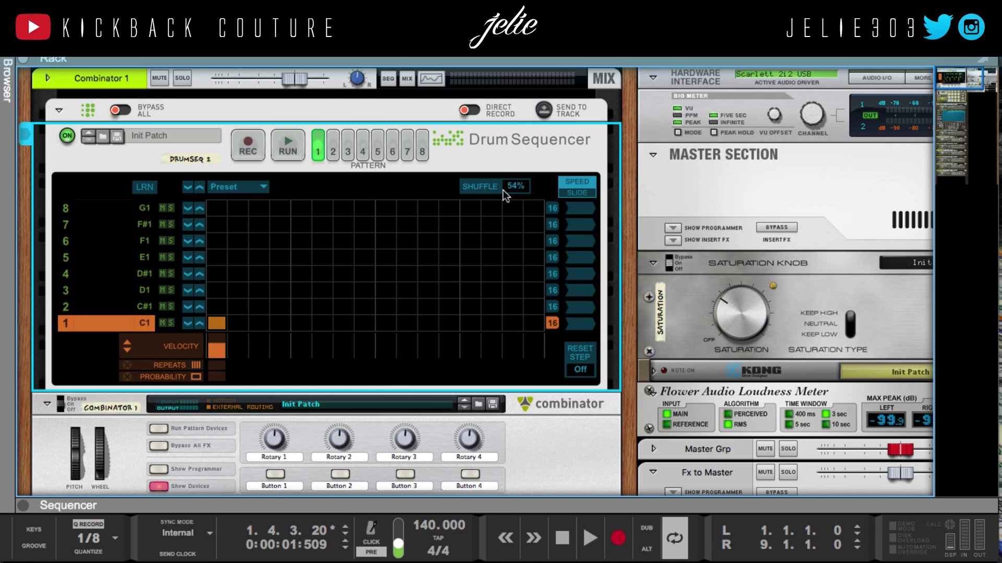
drag(503, 189, 487, 314)
drag(581, 375, 563, 343)
View the Drum Sequencer's pattern functions, such as Clear, Alter, Random, Shift and Copy/Paste, keeping Preset selected
click(261, 188)
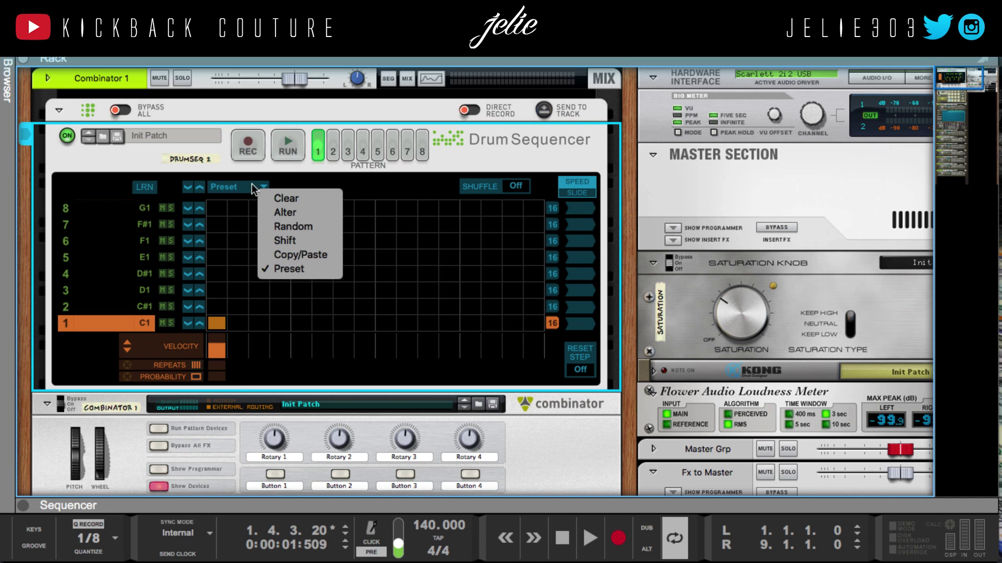
click(297, 180)
click(267, 188)
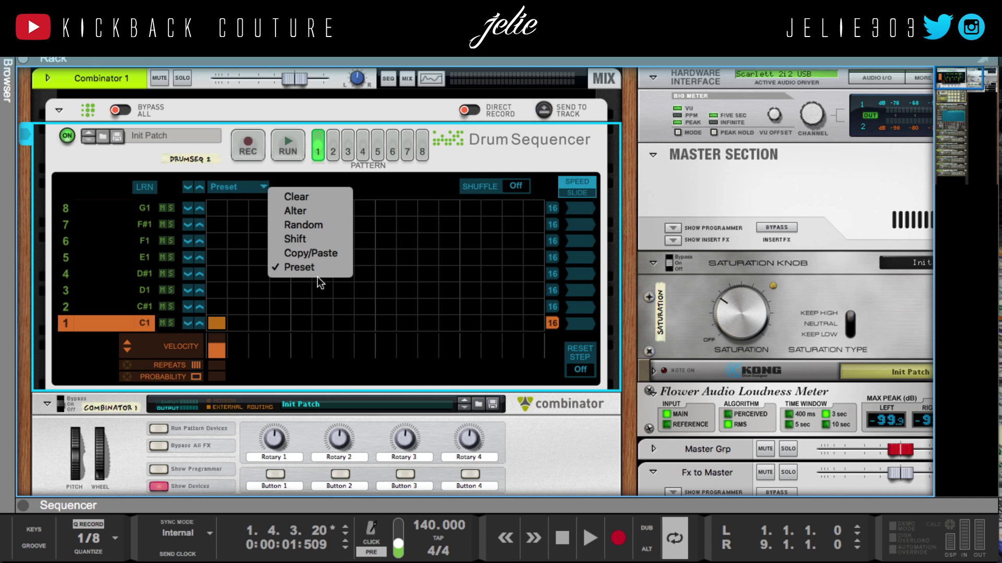
click(381, 197)
click(573, 192)
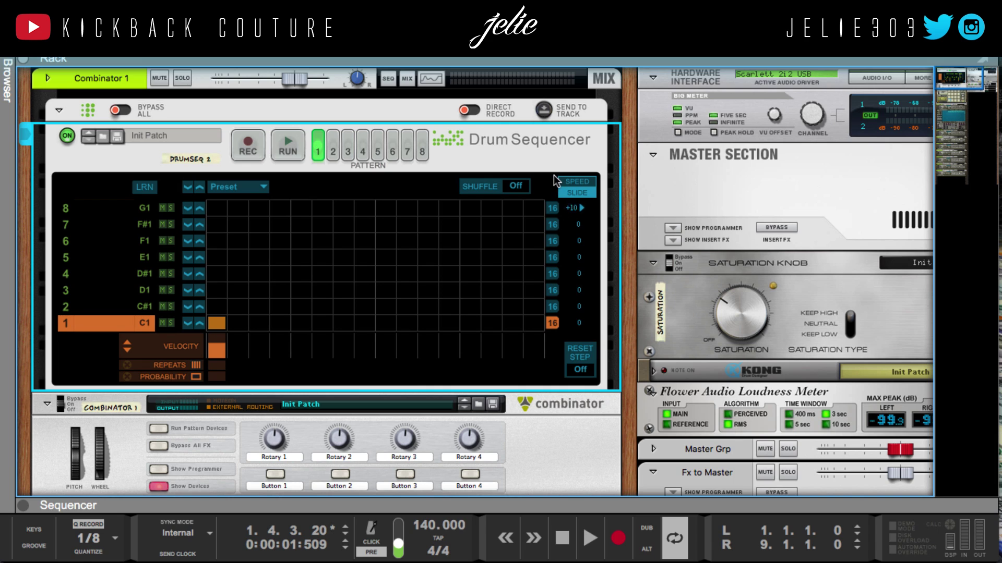
drag(578, 208, 530, 214)
Try shorter pattern lengths on channel 1, including 10 steps, and restore its length to 16
drag(552, 328, 383, 325)
click(557, 322)
drag(553, 321, 427, 334)
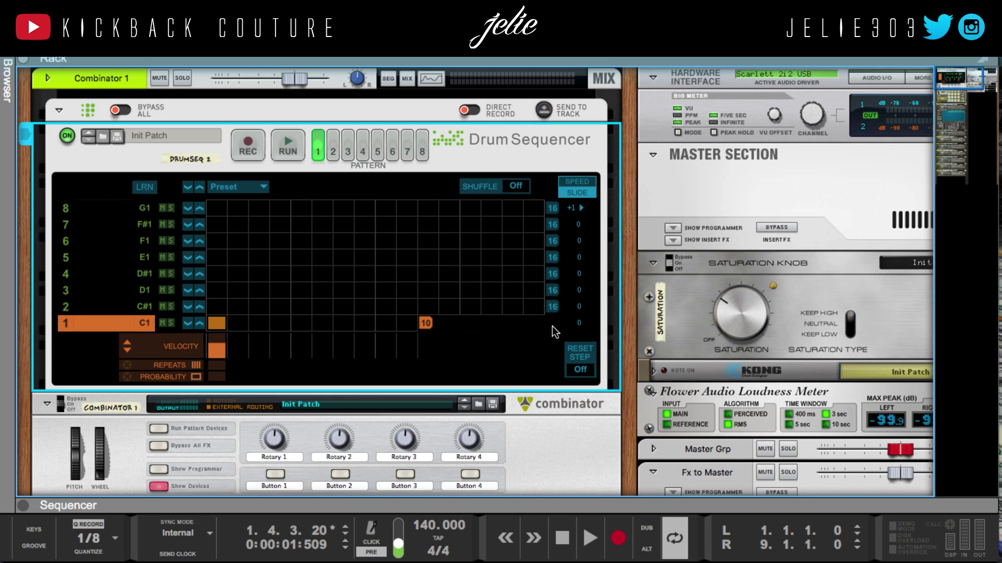
drag(555, 332, 553, 331)
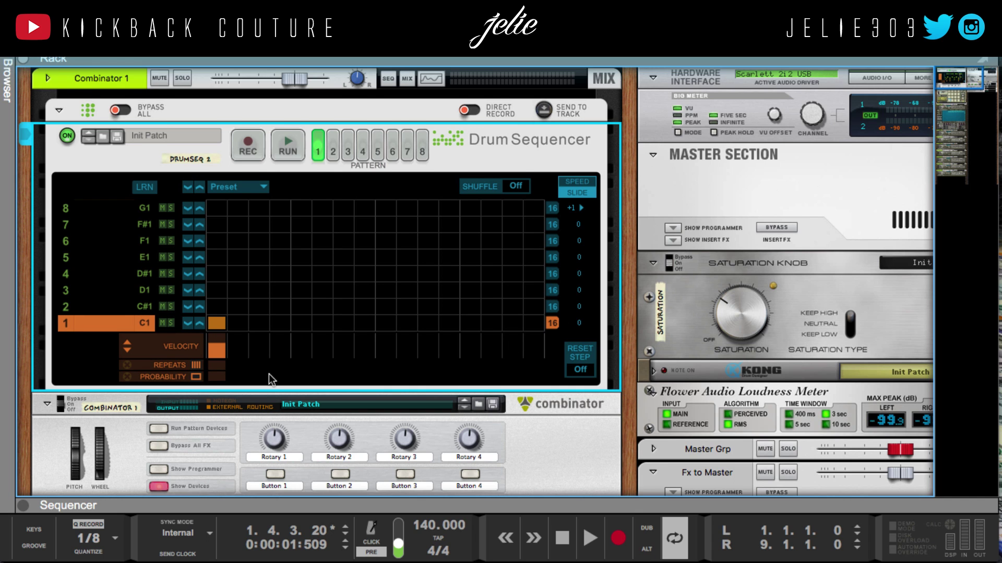
scroll(263, 375, down, 1)
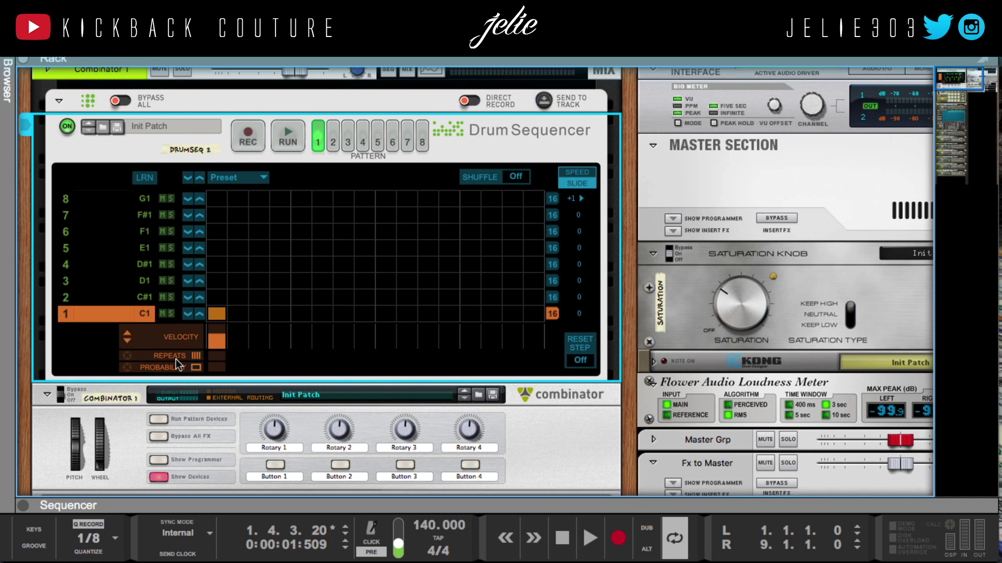
scroll(175, 360, down, 1)
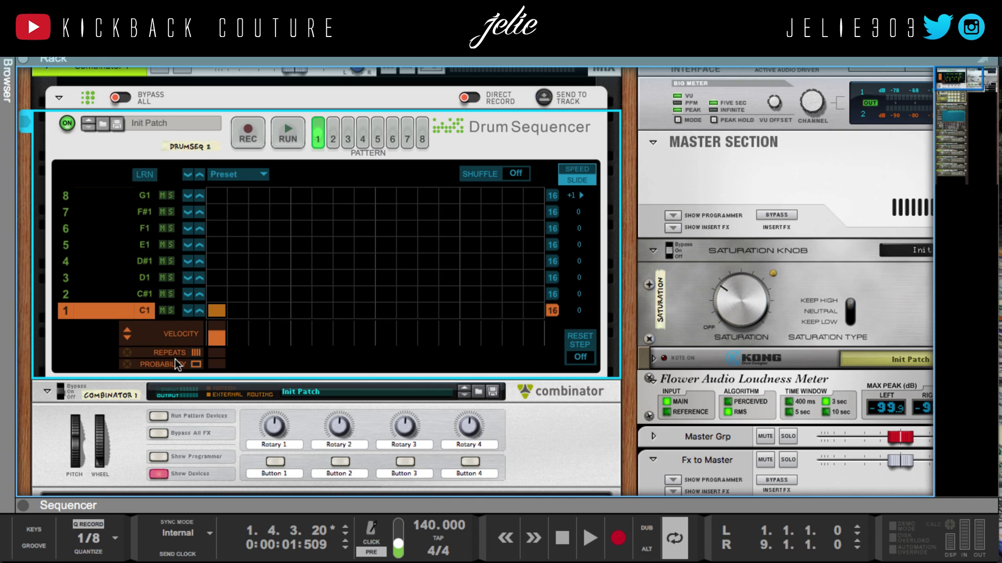